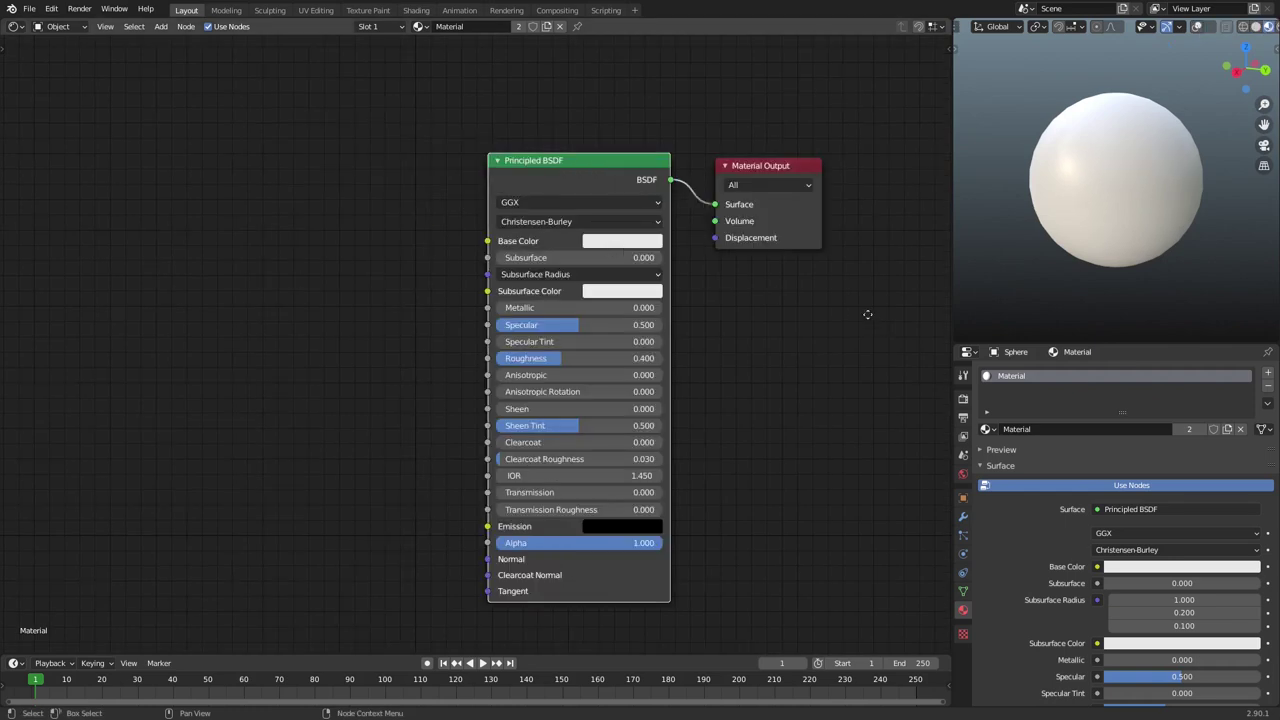
Try a red Base Color on the Principled BSDF, then make it pure white with zero saturation and full value.
{"action": "middle_click_drag", "start_coordinate": [867, 313], "coordinate": [795, 314]}
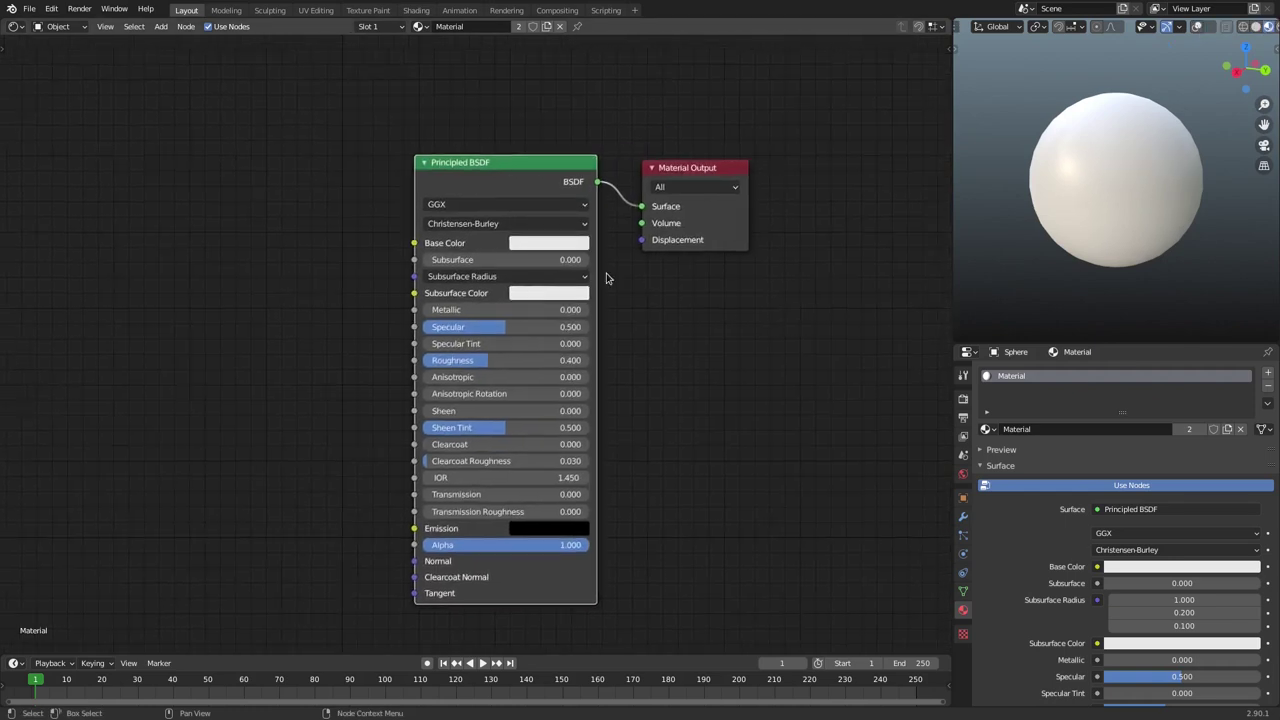
{"action": "left_click", "coordinate": [532, 243]}
{"action": "mouse_move", "coordinate": [581, 117]}
{"action": "left_mouse_down"}
{"action": "mouse_move", "coordinate": [548, 116]}
{"action": "mouse_move", "coordinate": [524, 52]}
{"action": "mouse_move", "coordinate": [546, 30]}
{"action": "mouse_move", "coordinate": [594, 27]}
{"action": "mouse_move", "coordinate": [628, 62]}
{"action": "mouse_move", "coordinate": [610, 113]}
{"action": "mouse_move", "coordinate": [552, 124]}
{"action": "mouse_move", "coordinate": [588, 113]}
{"action": "mouse_move", "coordinate": [575, 121]}
{"action": "left_mouse_up"}
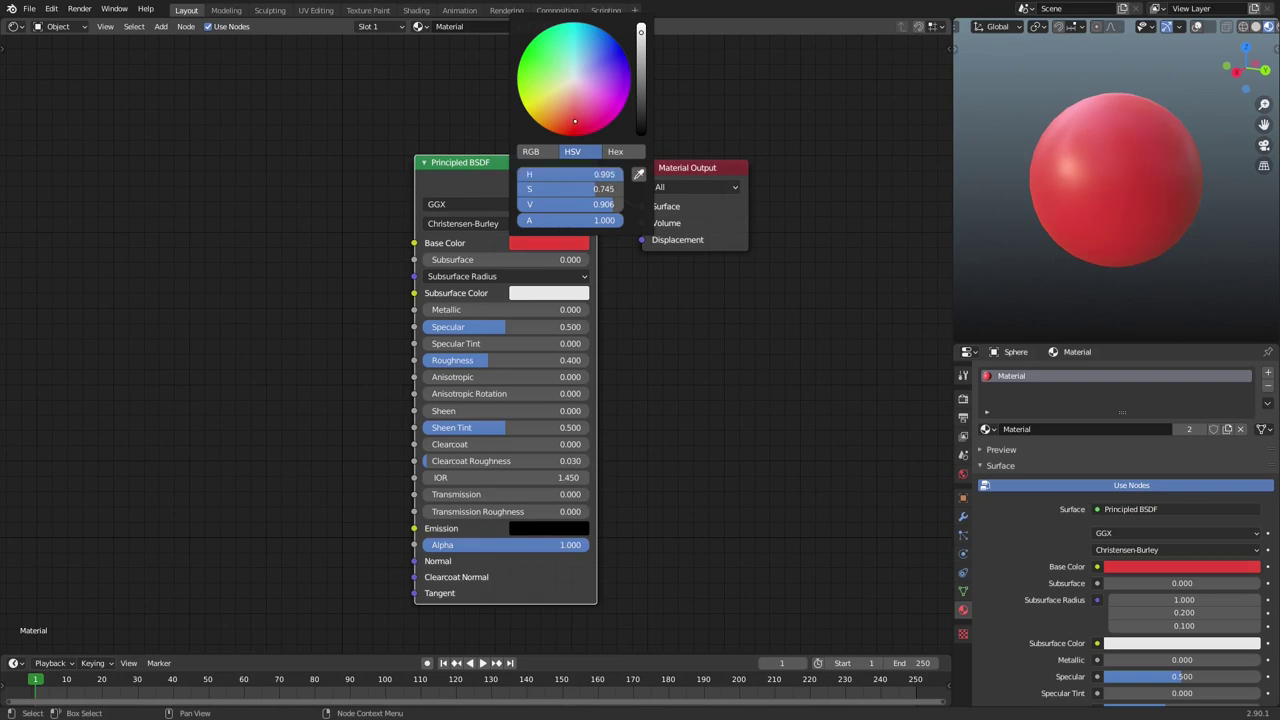
{"action": "left_click_drag", "start_coordinate": [592, 191], "coordinate": [512, 191]}
{"action": "left_click_drag", "start_coordinate": [596, 206], "coordinate": [632, 206]}
{"action": "middle_click_drag", "start_coordinate": [669, 346], "coordinate": [736, 352]}
{"action": "left_click", "coordinate": [610, 300]}
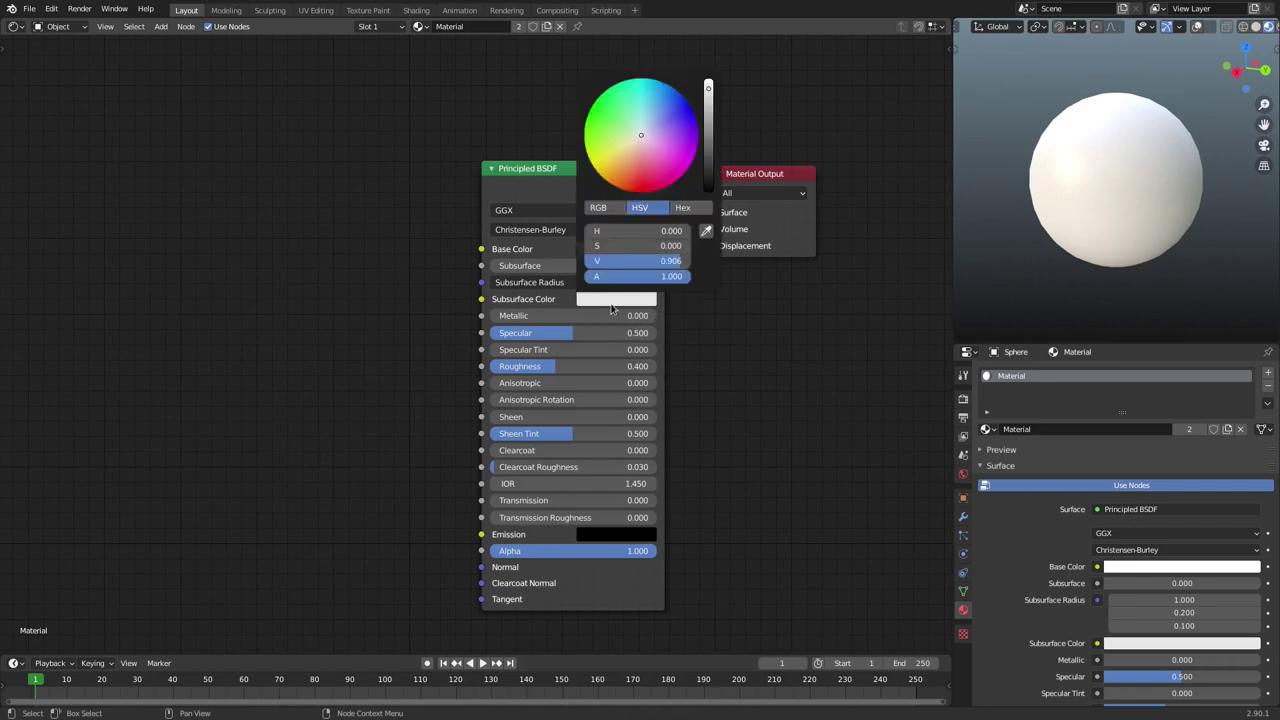
{"action": "middle_click_drag", "start_coordinate": [791, 433], "coordinate": [825, 416]}
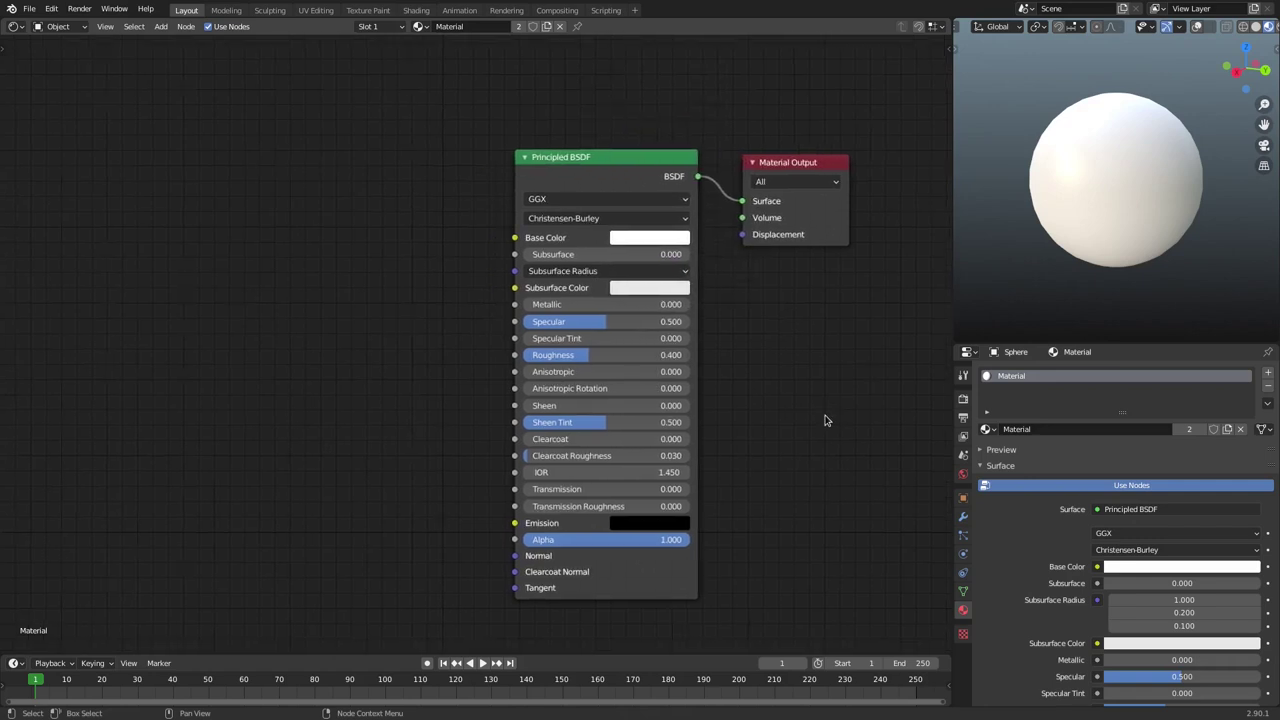
Add a ColorRamp node and place it to the left of the Principled BSDF.
{"action": "key", "text": "shift+a"}
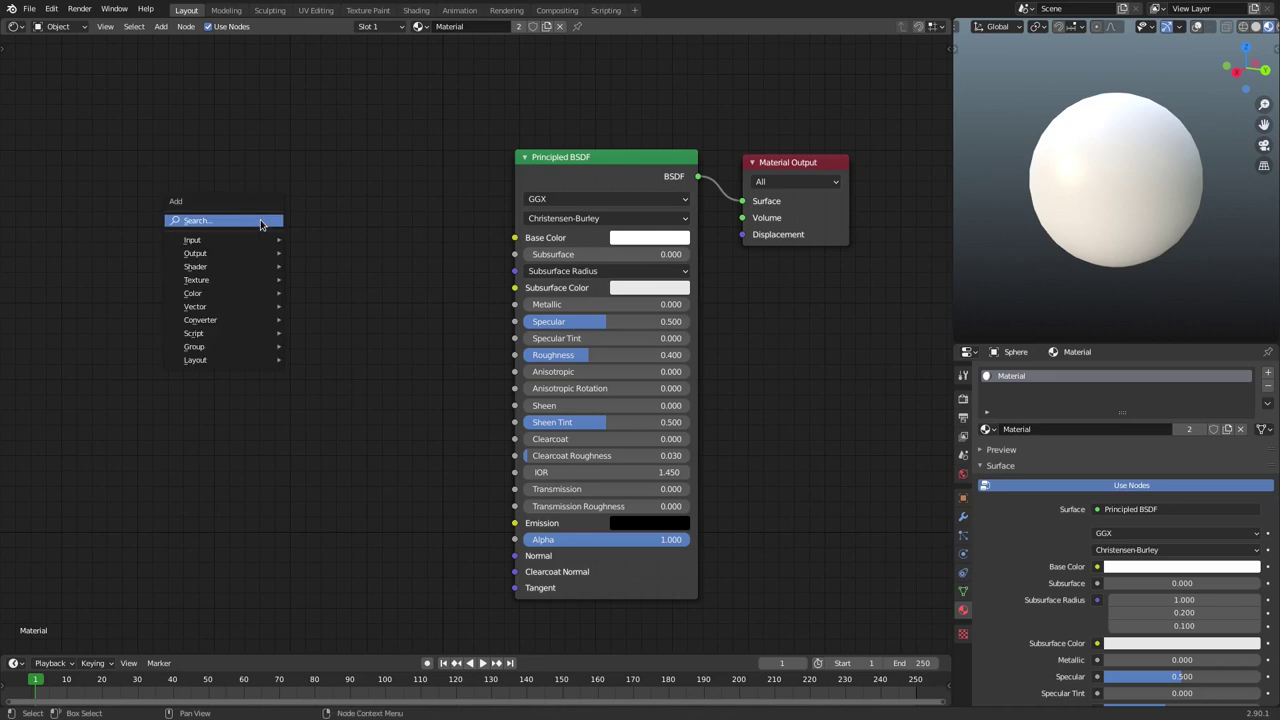
{"action": "left_click", "coordinate": [260, 221]}
{"action": "type", "text": "colo"}
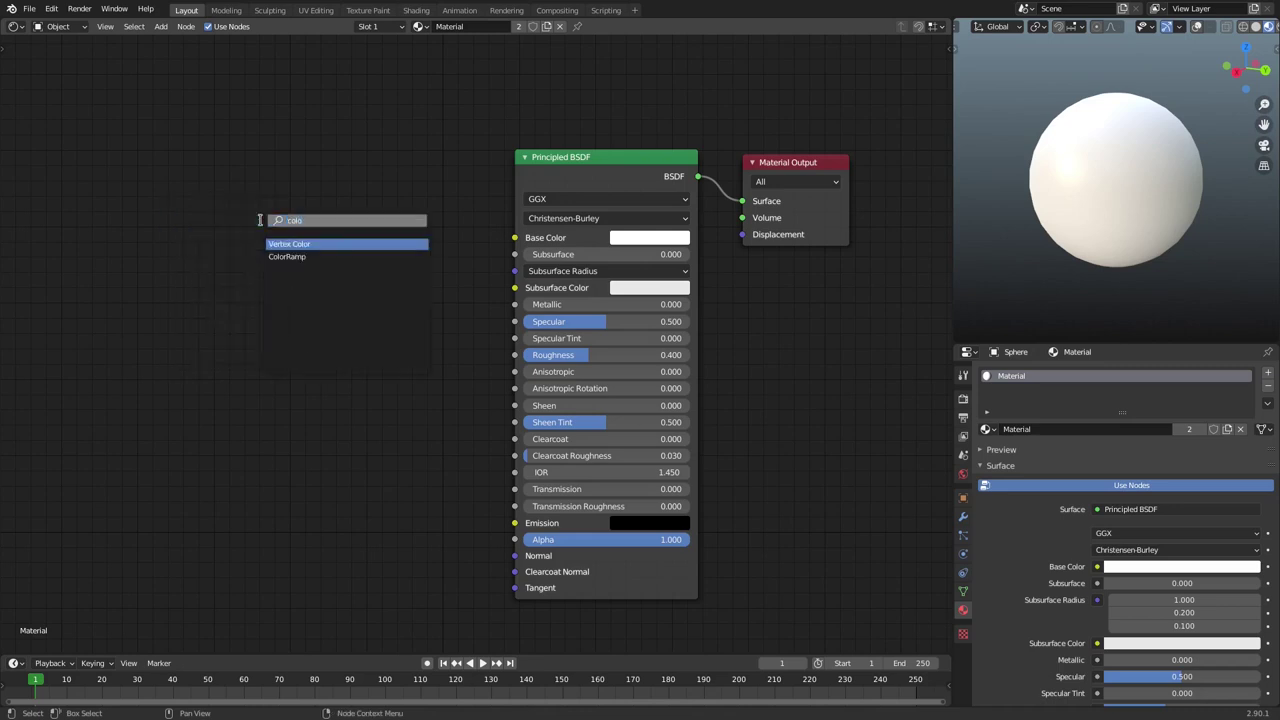
{"action": "left_click", "coordinate": [310, 257]}
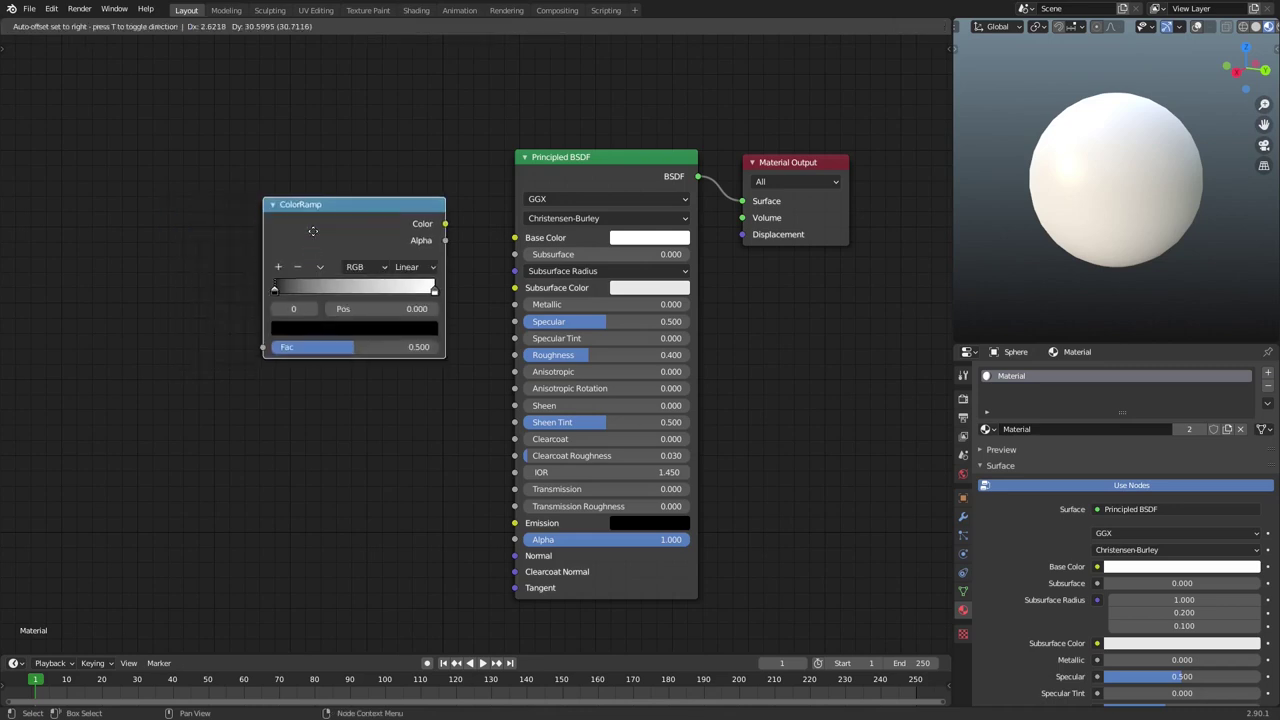
{"action": "left_click", "coordinate": [305, 194]}
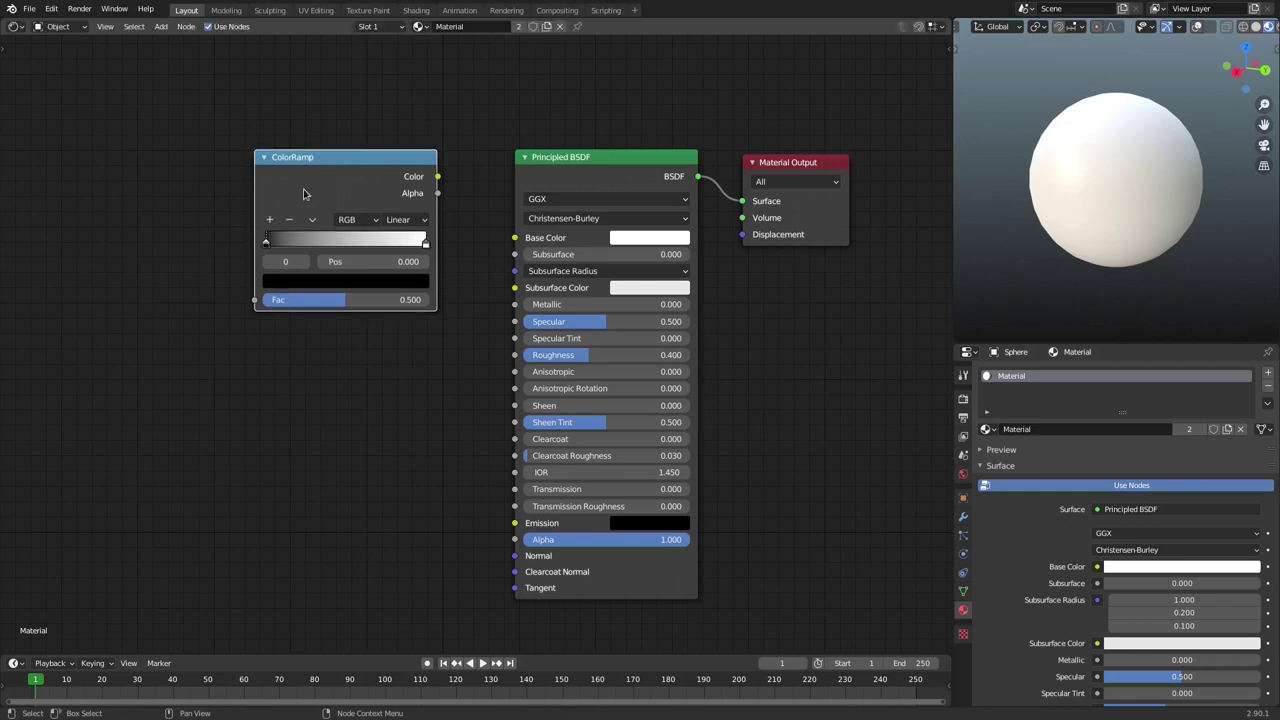
Connect the ColorRamp's Color output to the Principled BSDF's Base Color, including unlinking and relinking it once.
{"action": "middle_click_drag", "start_coordinate": [556, 158], "coordinate": [521, 153]}
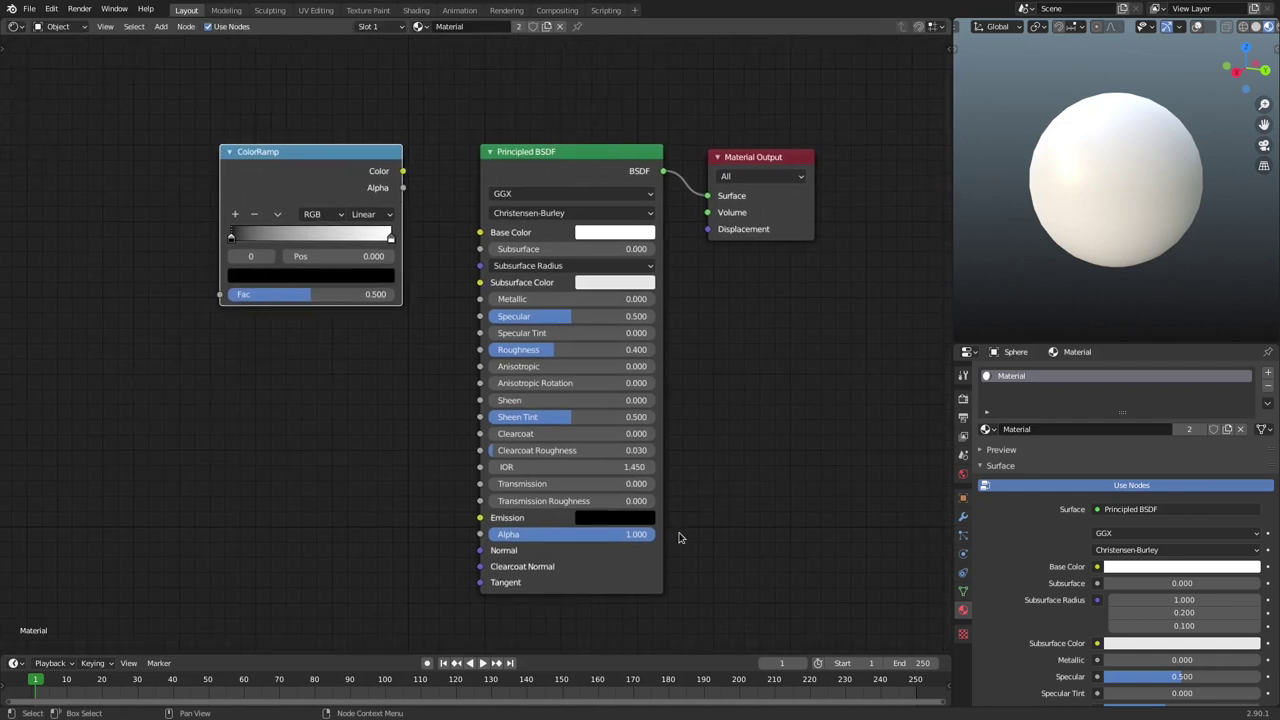
{"action": "left_click_drag", "start_coordinate": [403, 171], "coordinate": [482, 235]}
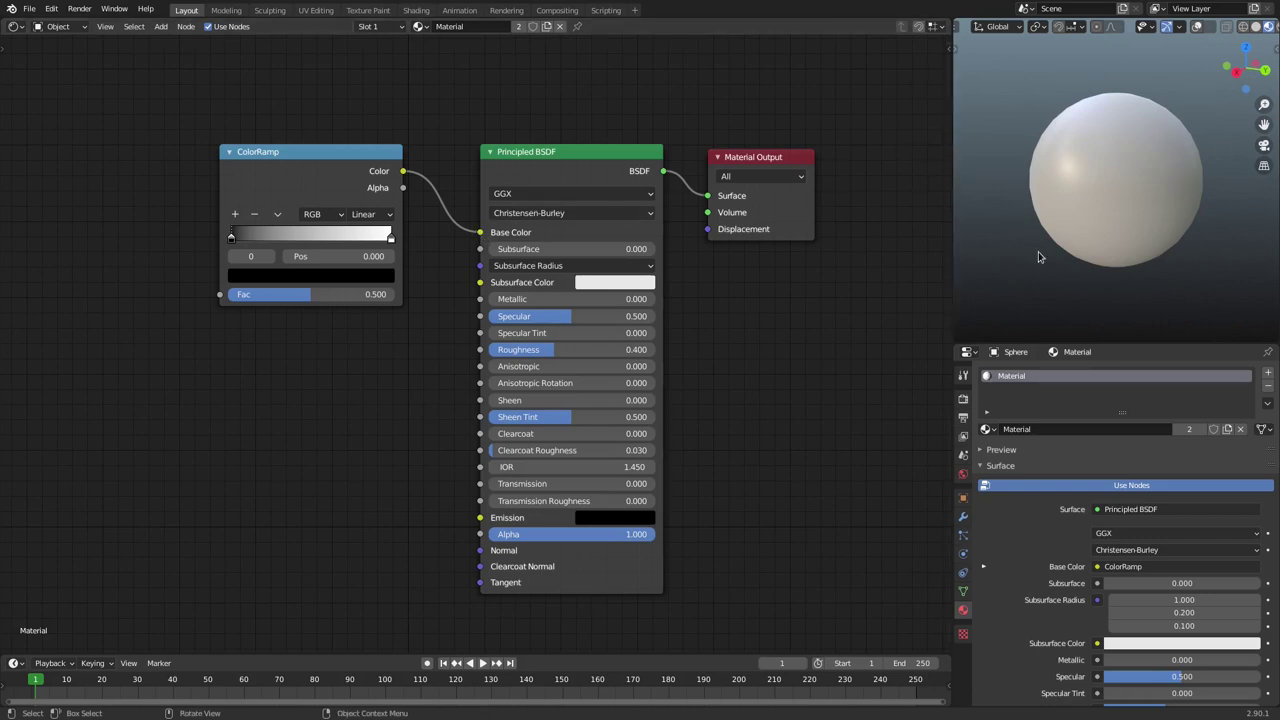
{"action": "left_click_drag", "start_coordinate": [481, 232], "coordinate": [445, 238]}
{"action": "left_click_drag", "start_coordinate": [403, 171], "coordinate": [481, 232]}
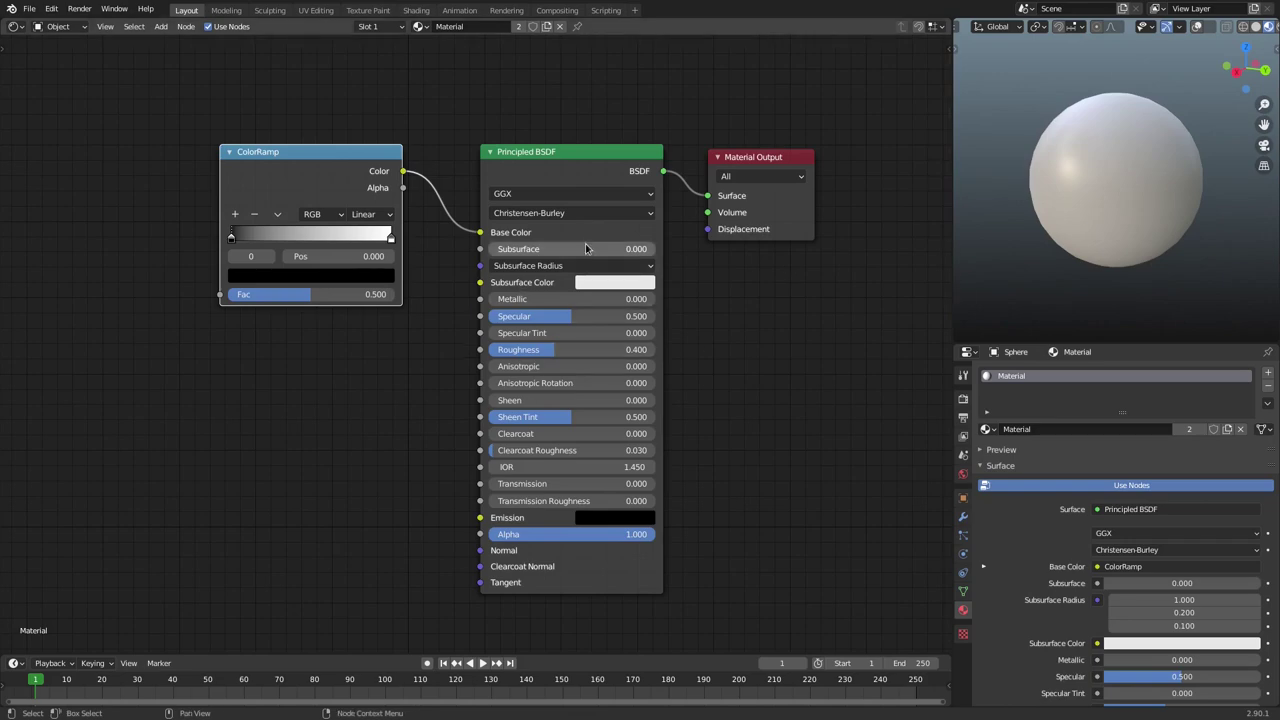
Insert an extra colour stop at position 0.500 in the ColorRamp and remove it again.
{"action": "middle_click_drag", "start_coordinate": [585, 243], "coordinate": [696, 295]}
{"action": "scroll", "coordinate": [447, 239], "scroll_direction": "up", "scroll_amount": 3}
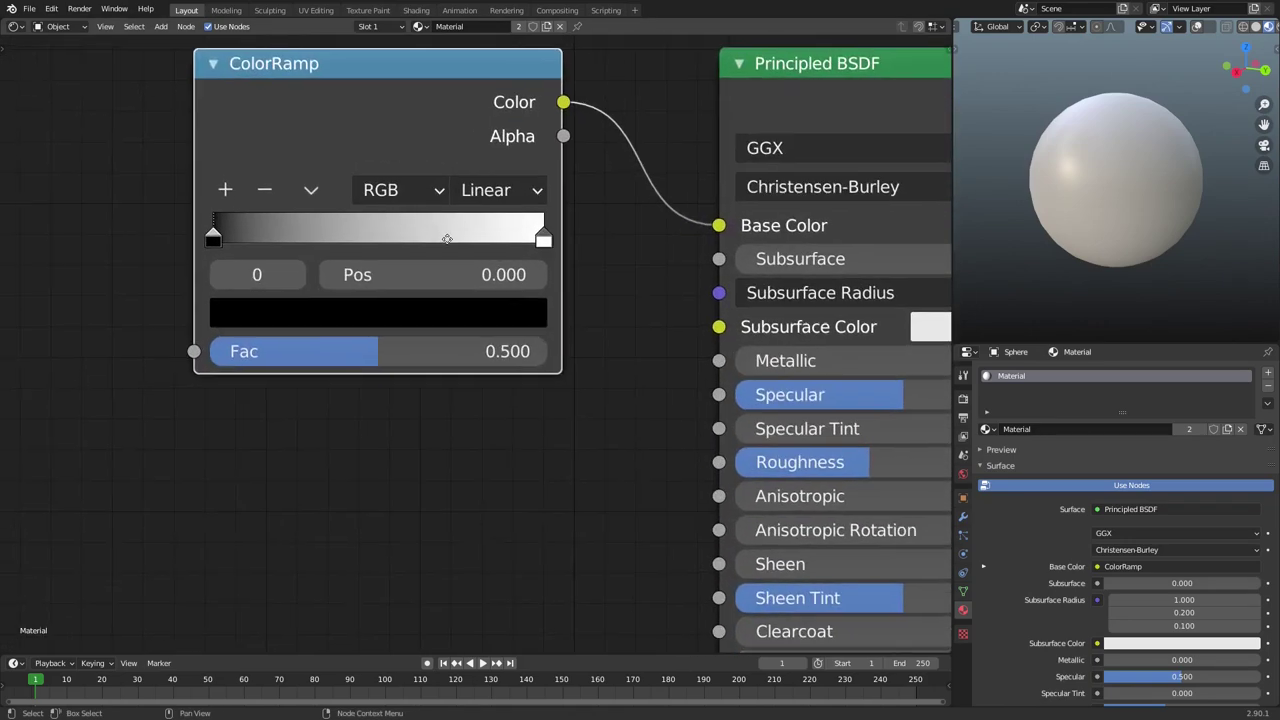
{"action": "middle_click_drag", "start_coordinate": [447, 239], "coordinate": [572, 366]}
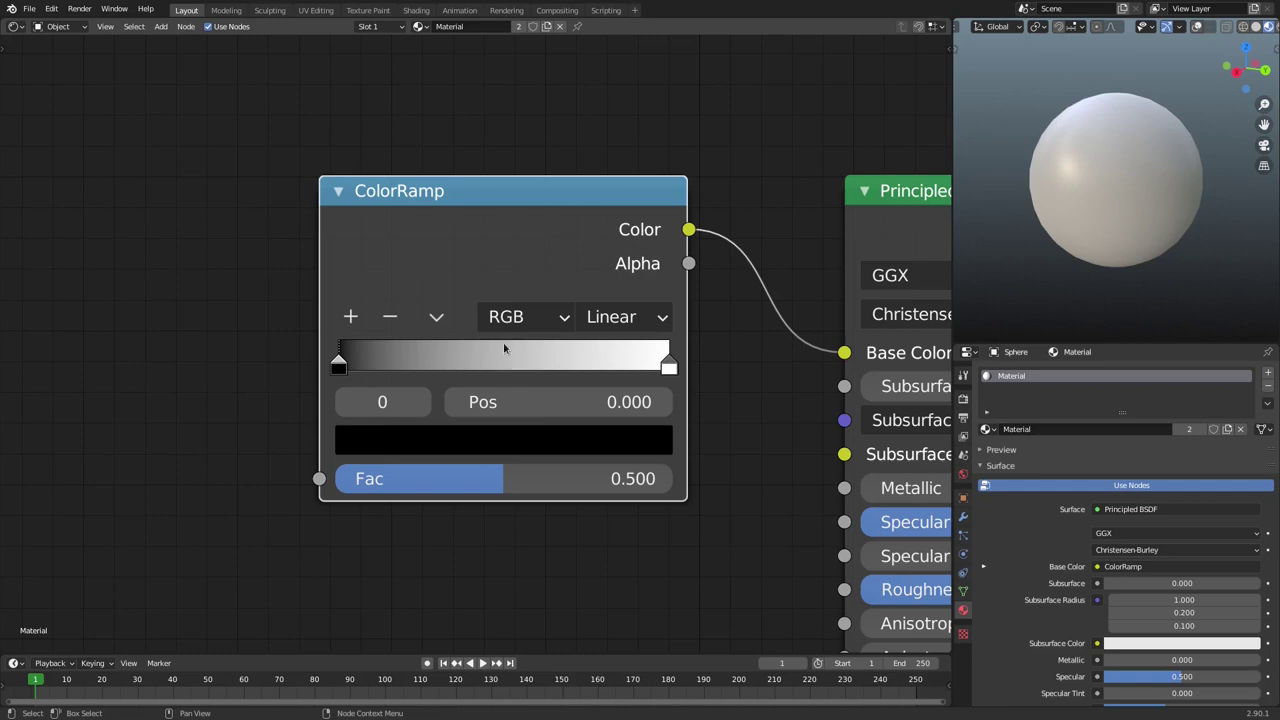
{"action": "left_click", "coordinate": [669, 366]}
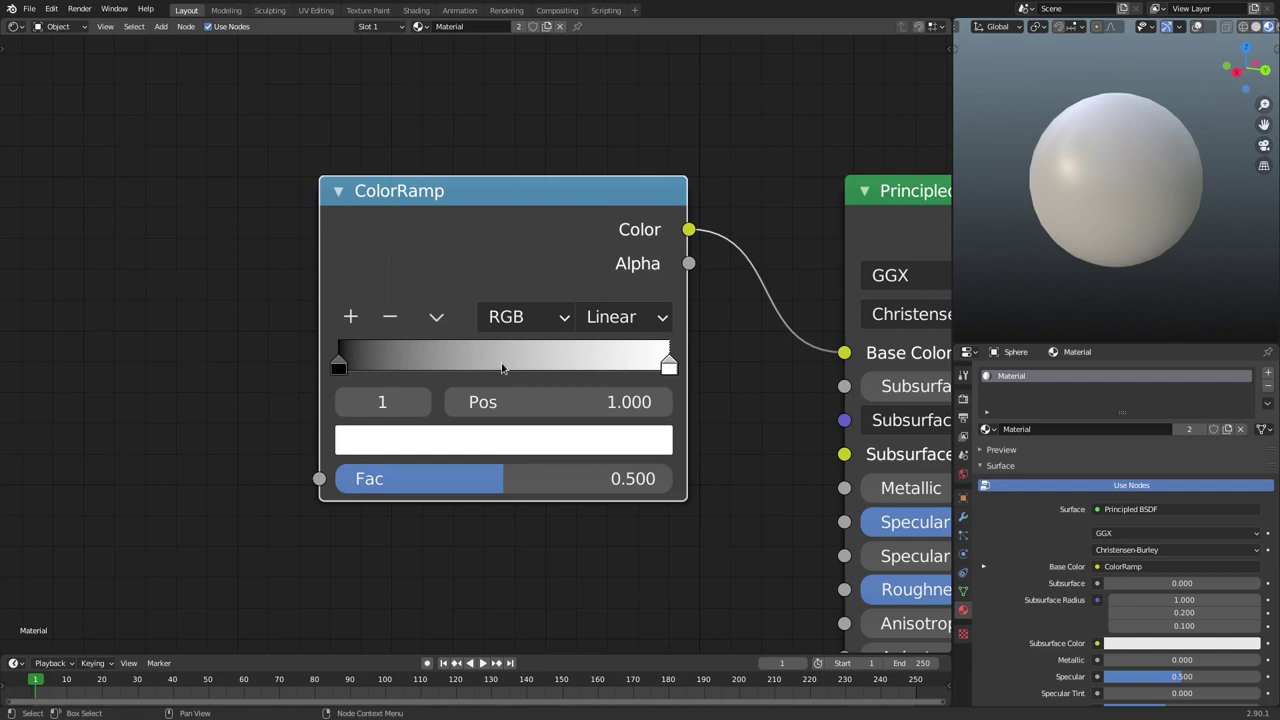
{"action": "left_click", "coordinate": [350, 316]}
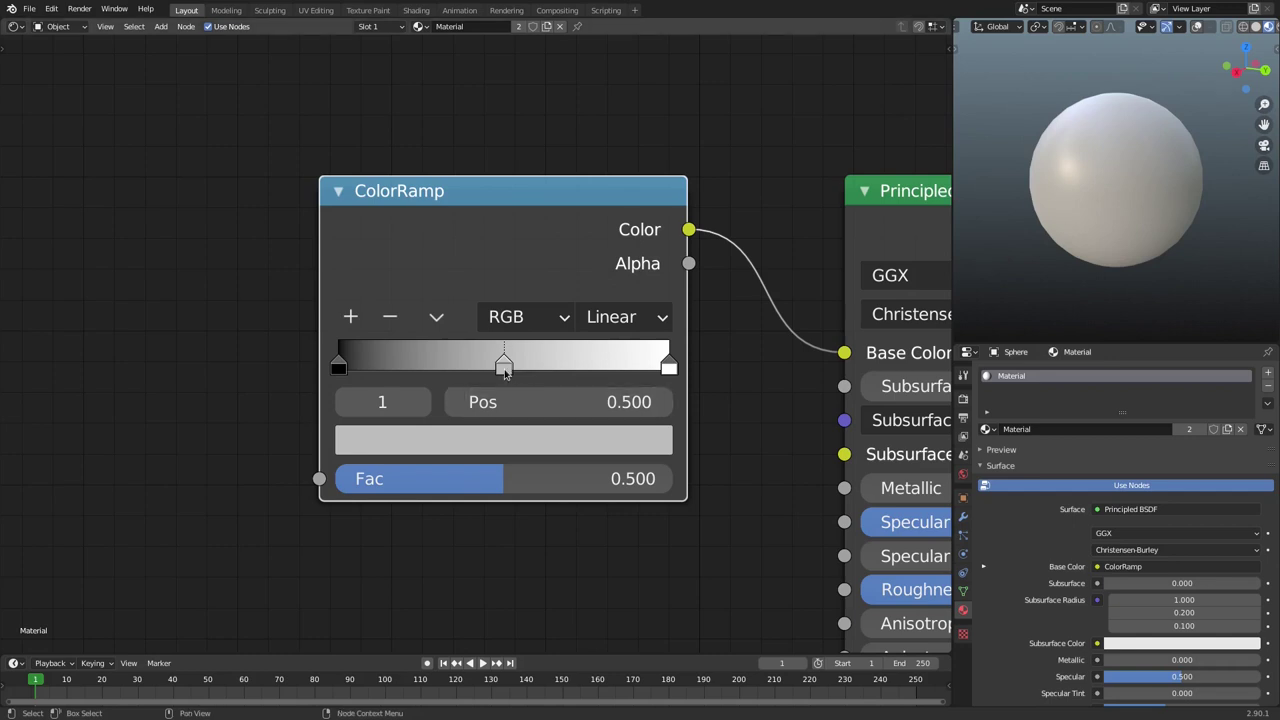
{"action": "left_click", "coordinate": [390, 318]}
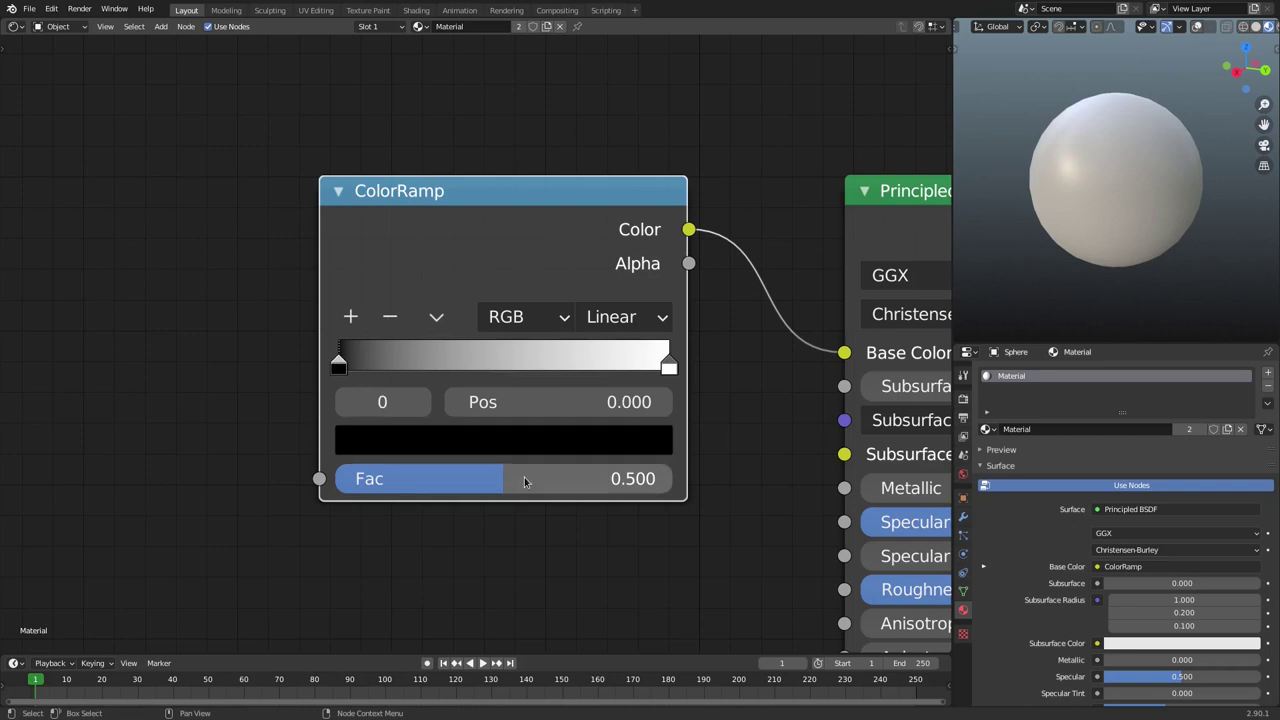
Try different Fac values on the ColorRamp, then reset the factor to its default of 0.500.
{"action": "left_click_drag", "start_coordinate": [504, 481], "coordinate": [336, 481]}
{"action": "scroll", "coordinate": [614, 540], "scroll_direction": "down", "scroll_amount": 4}
{"action": "middle_click_drag", "start_coordinate": [614, 537], "coordinate": [358, 472]}
{"action": "scroll", "coordinate": [357, 471], "scroll_direction": "down", "scroll_amount": 1}
{"action": "left_click_drag", "start_coordinate": [210, 402], "coordinate": [313, 402]}
{"action": "left_click", "coordinate": [334, 402]}
{"action": "left_click", "coordinate": [334, 402]}
{"action": "key", "text": "BackSpace"}
{"action": "key", "text": "Return"}
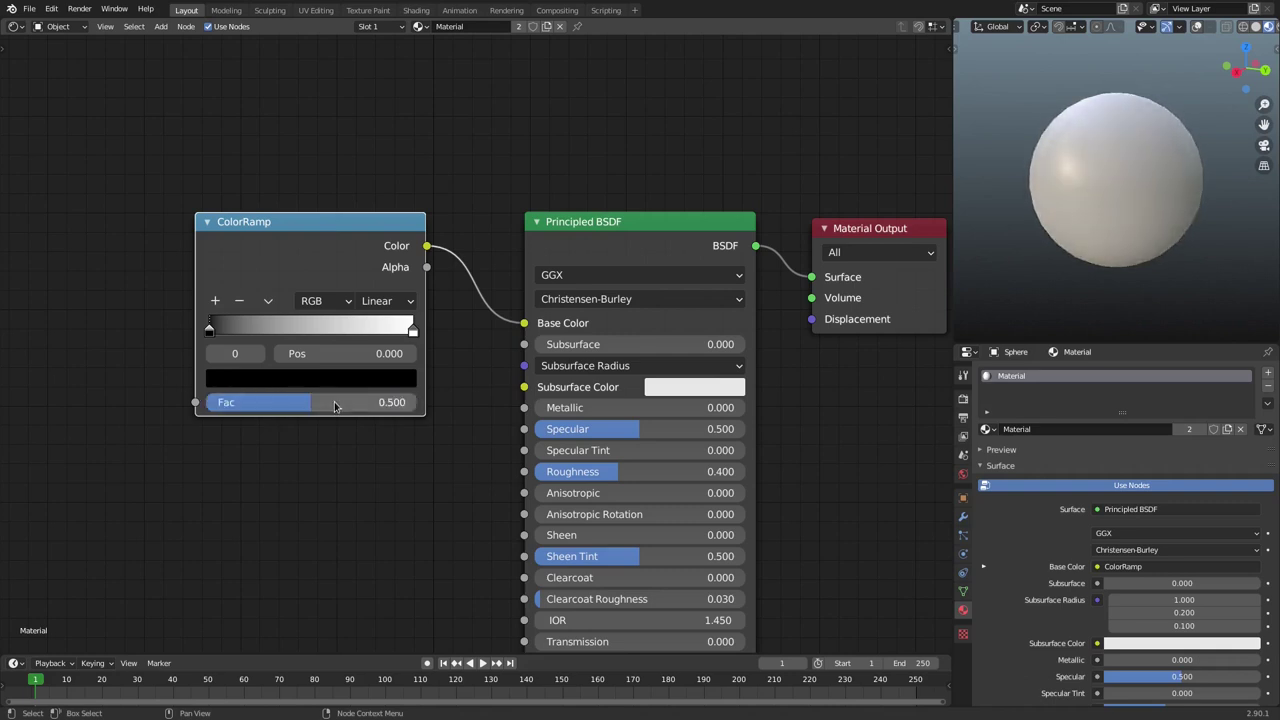
Change the ColorRamp's black stop at position 0 to a saturated blue.
{"action": "left_click", "coordinate": [245, 379]}
{"action": "left_click_drag", "start_coordinate": [373, 207], "coordinate": [372, 185]}
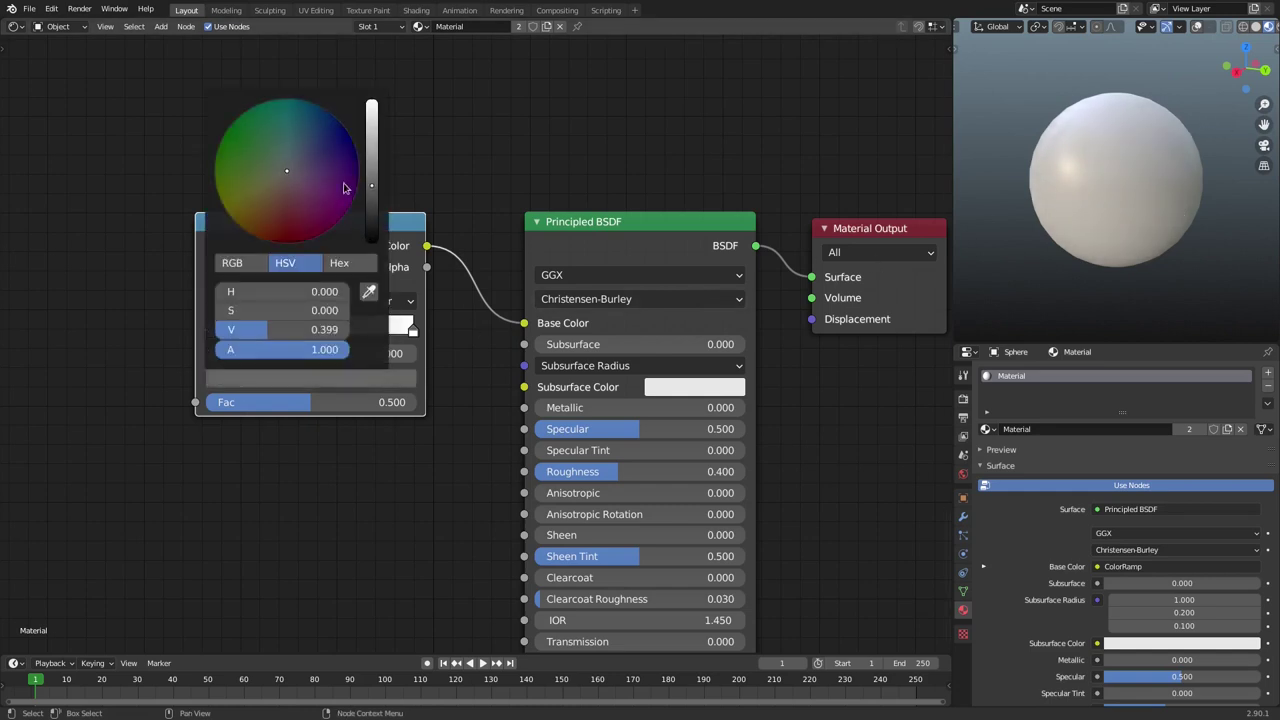
{"action": "left_click_drag", "start_coordinate": [325, 124], "coordinate": [324, 109]}
{"action": "left_click_drag", "start_coordinate": [371, 185], "coordinate": [371, 160]}
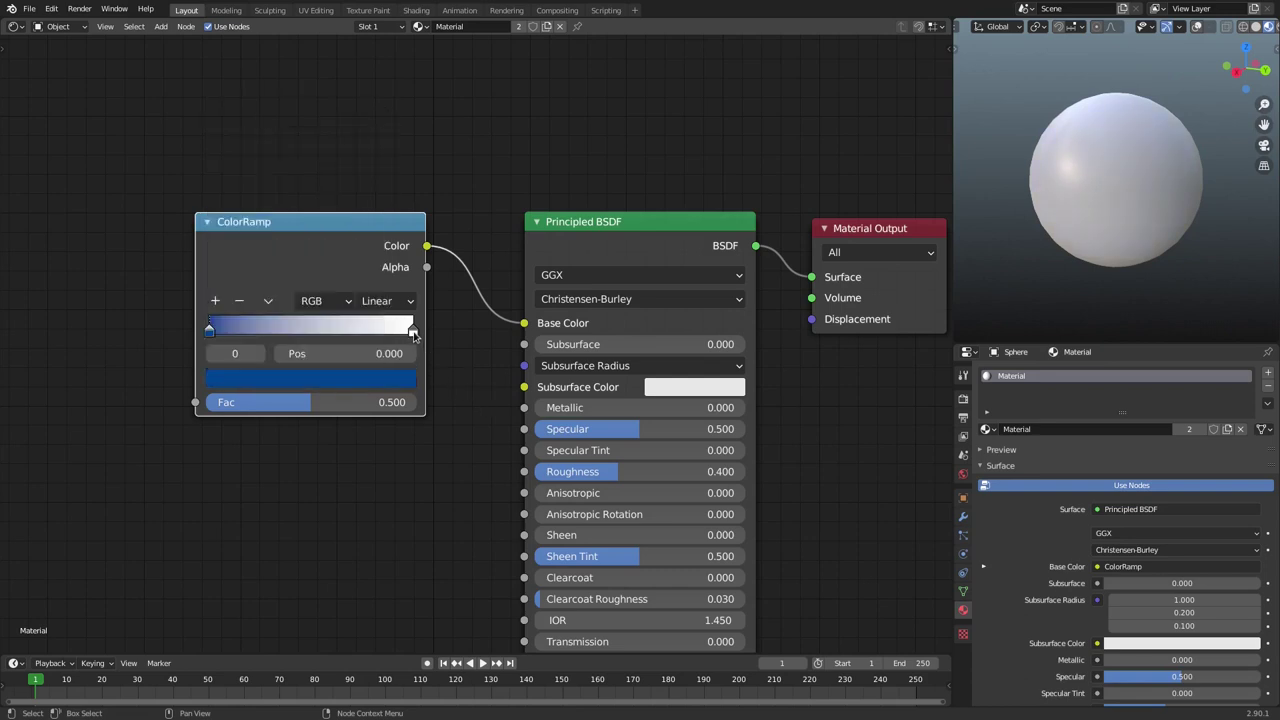
Change the ColorRamp's white stop at position 1.000 to a light yellow.
{"action": "left_click", "coordinate": [413, 330]}
{"action": "left_click", "coordinate": [410, 381]}
{"action": "left_click_drag", "start_coordinate": [286, 170], "coordinate": [261, 196]}
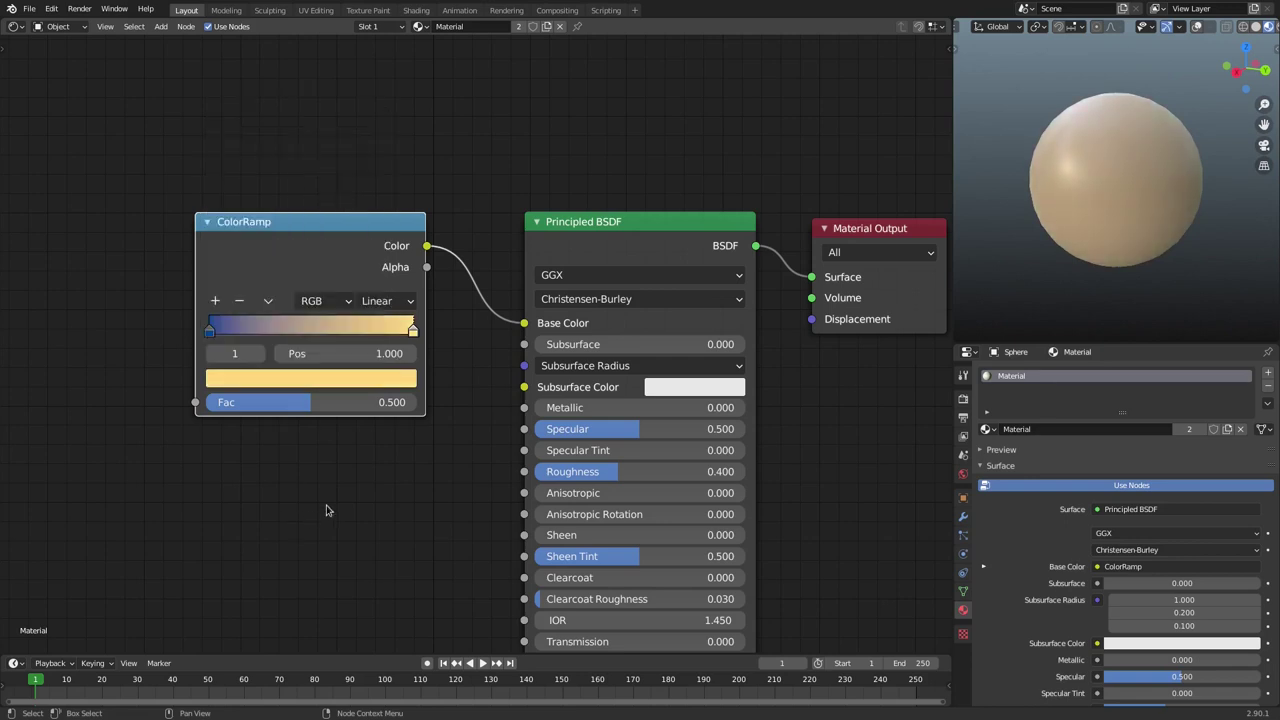
{"action": "scroll", "coordinate": [1011, 261], "scroll_direction": "up", "scroll_amount": 8}
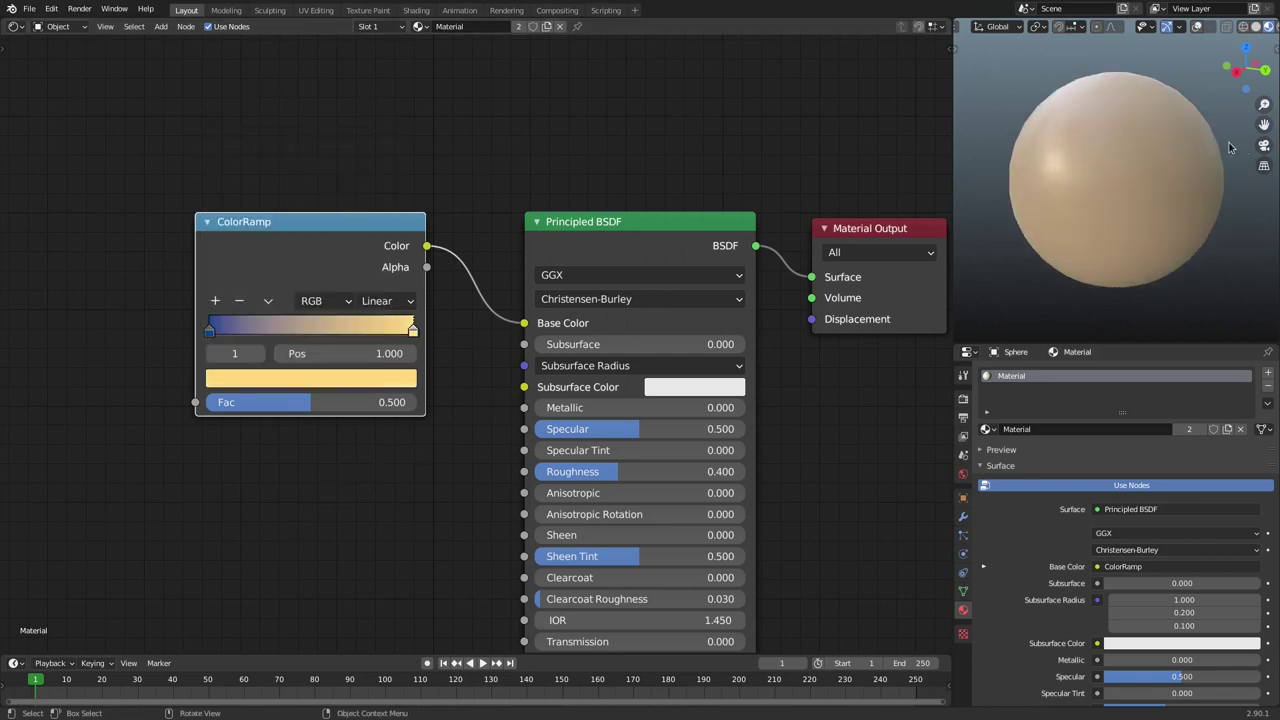
{"action": "scroll", "coordinate": [1099, 178], "scroll_direction": "down", "scroll_amount": 4}
{"action": "middle_click_drag", "start_coordinate": [1114, 179], "coordinate": [1026, 193]}
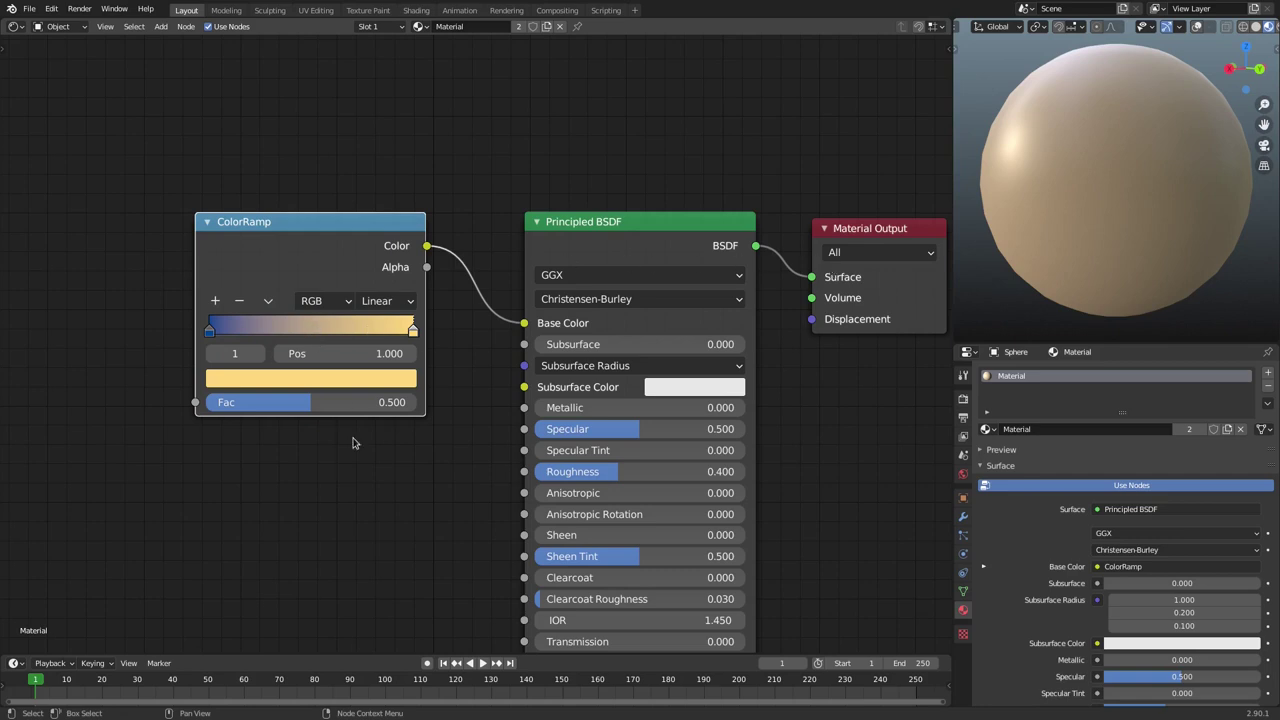
Add a Noise Texture node left of the ColorRamp and connect its Color output to the ColorRamp's Fac input.
{"action": "scroll", "coordinate": [360, 532], "scroll_direction": "down", "scroll_amount": 2}
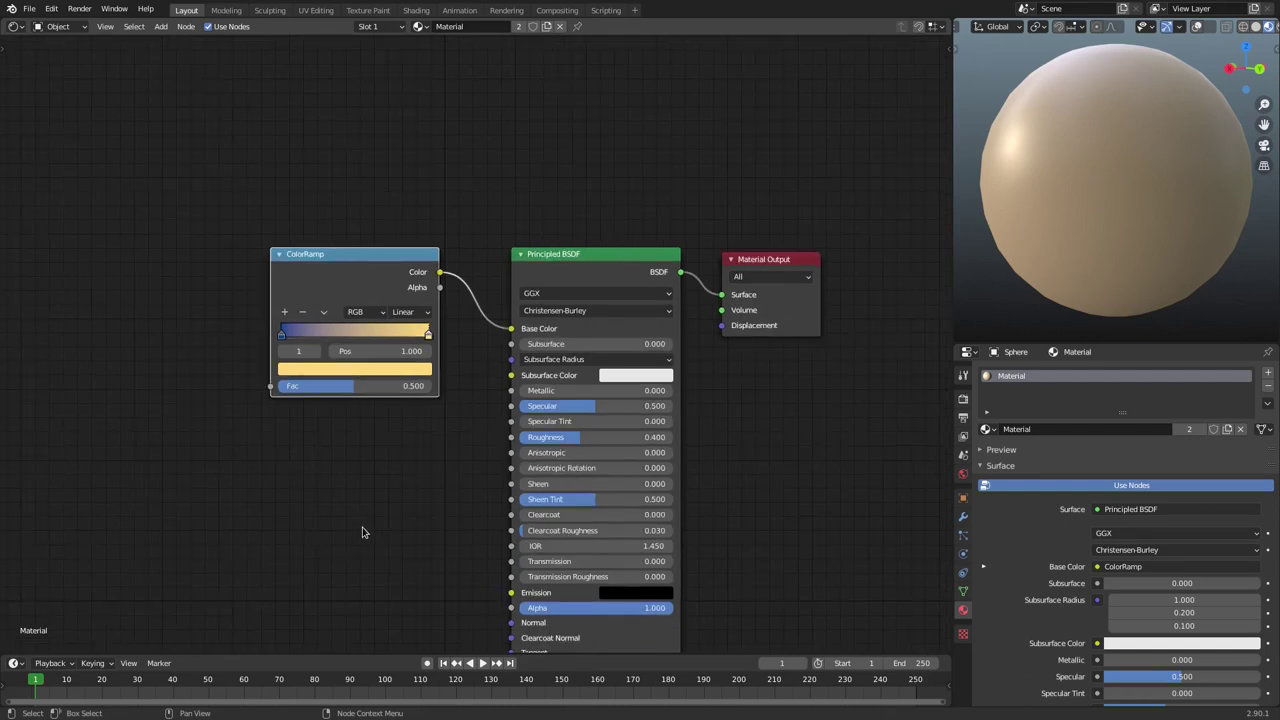
{"action": "middle_click_drag", "start_coordinate": [174, 463], "coordinate": [337, 486]}
{"action": "key", "text": "shift+a"}
{"action": "left_click", "coordinate": [259, 418]}
{"action": "type", "text": "noise"}
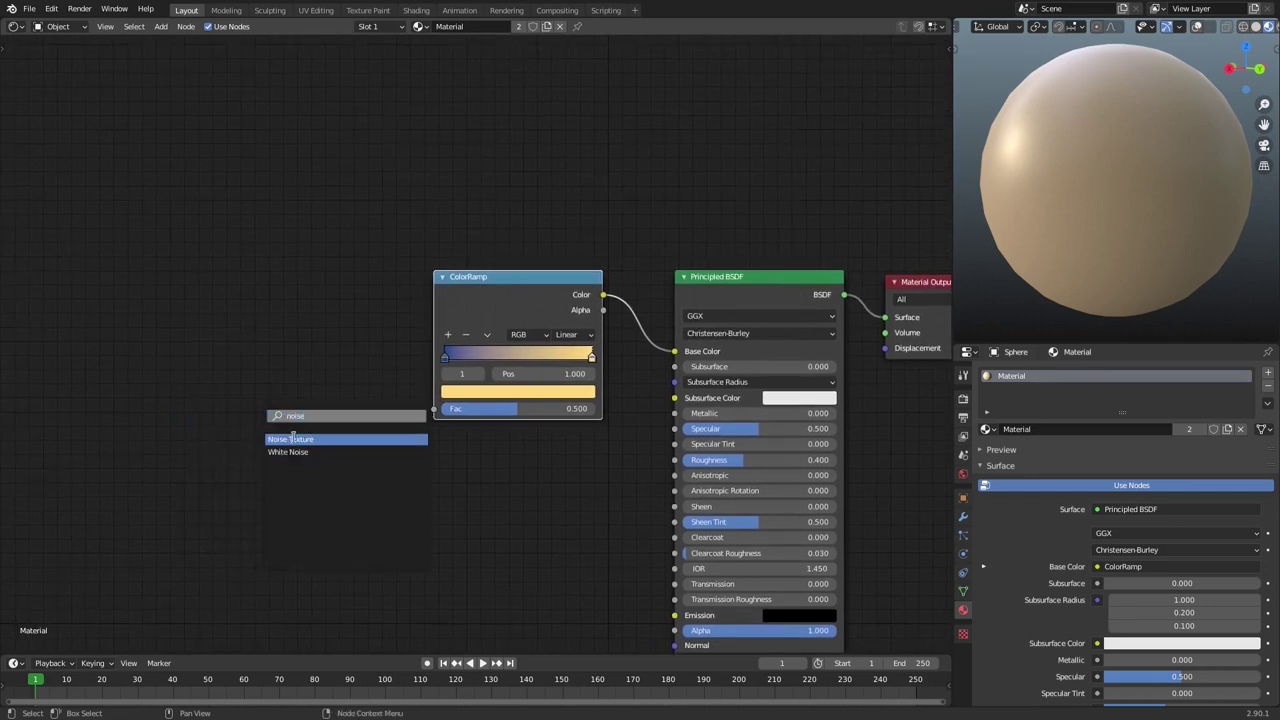
{"action": "left_click", "coordinate": [293, 439]}
{"action": "left_click", "coordinate": [341, 312]}
{"action": "left_click_drag", "start_coordinate": [346, 312], "coordinate": [433, 408]}
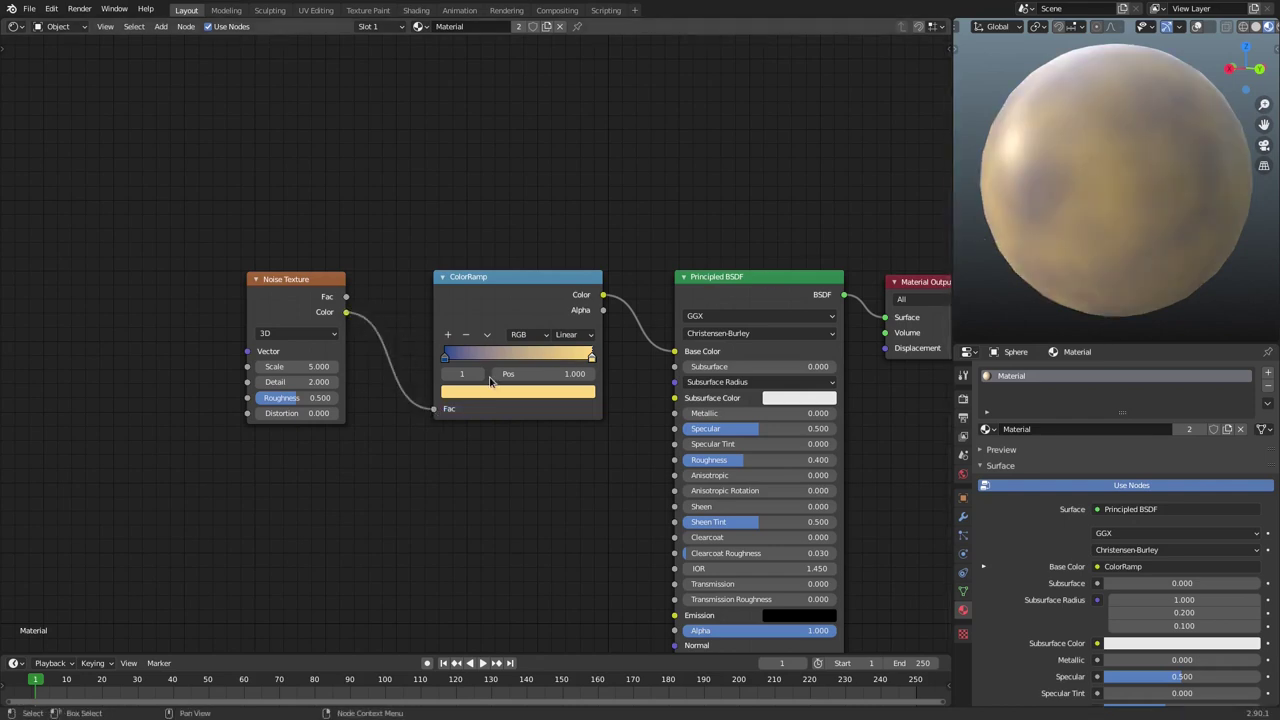
Set the Noise Texture's Detail to 16.000 and Scale to 46.800, and inspect the pattern on the sphere.
{"action": "middle_click_drag", "start_coordinate": [1051, 207], "coordinate": [1158, 154]}
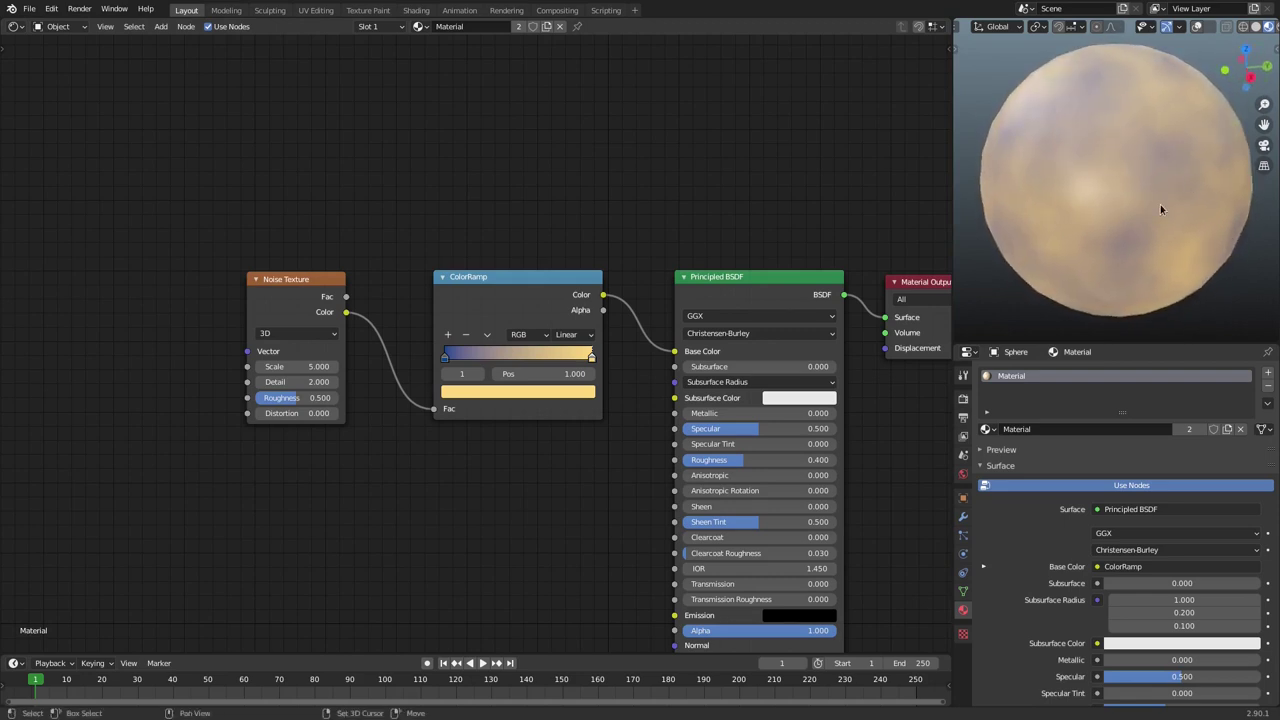
{"action": "middle_click_drag", "start_coordinate": [1162, 208], "coordinate": [1156, 223], "text": "shift"}
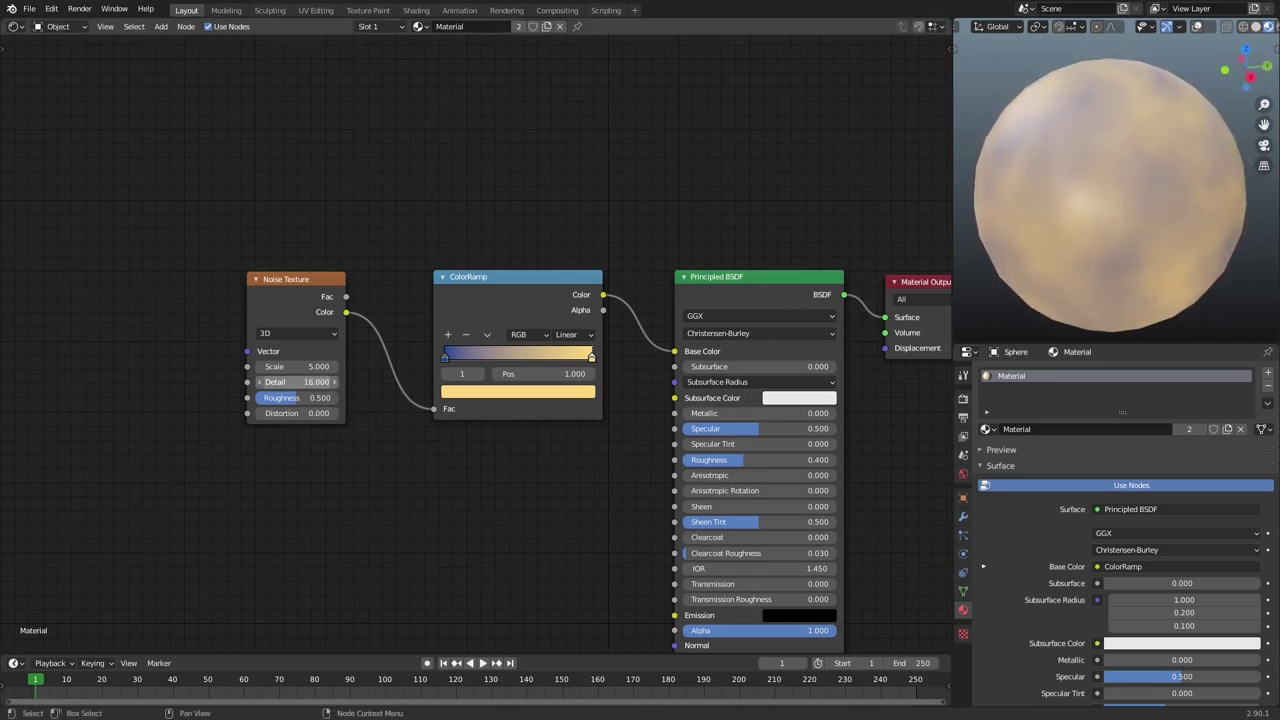
{"action": "left_click_drag", "start_coordinate": [300, 366], "coordinate": [380, 366]}
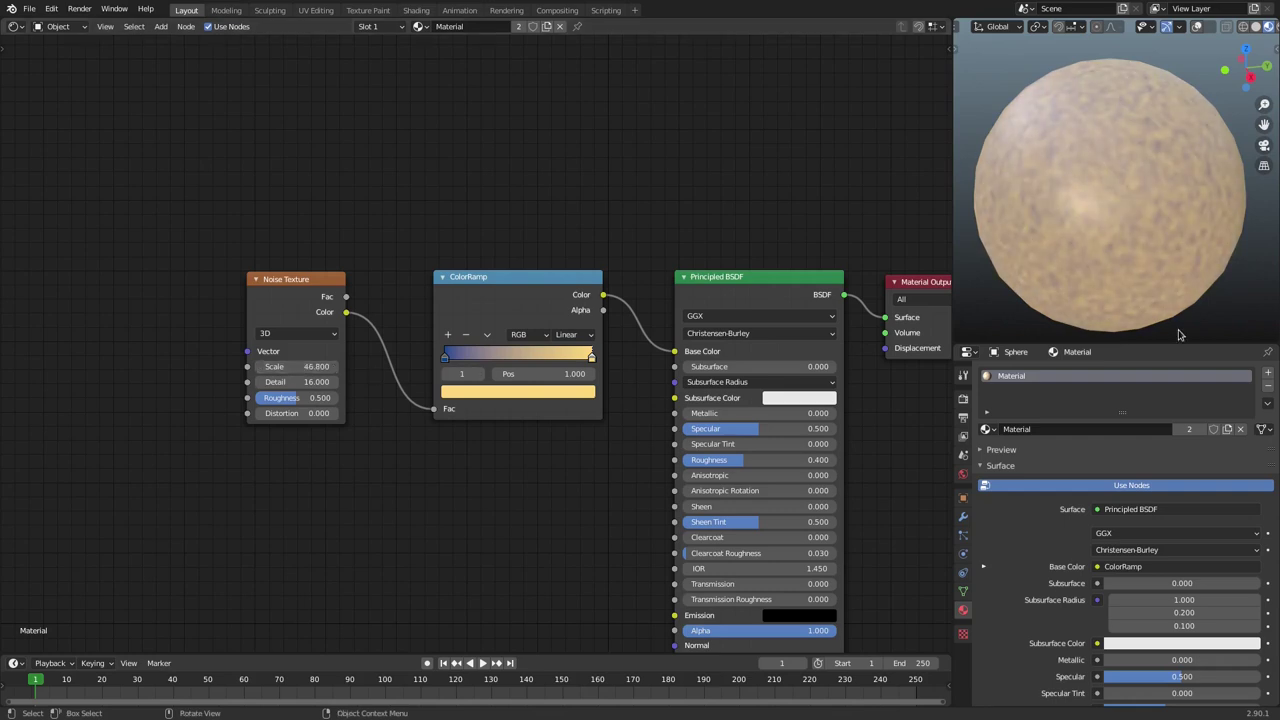
{"action": "scroll", "coordinate": [1152, 258], "scroll_direction": "up", "scroll_amount": 5}
{"action": "middle_click_drag", "start_coordinate": [1152, 258], "coordinate": [1051, 293]}
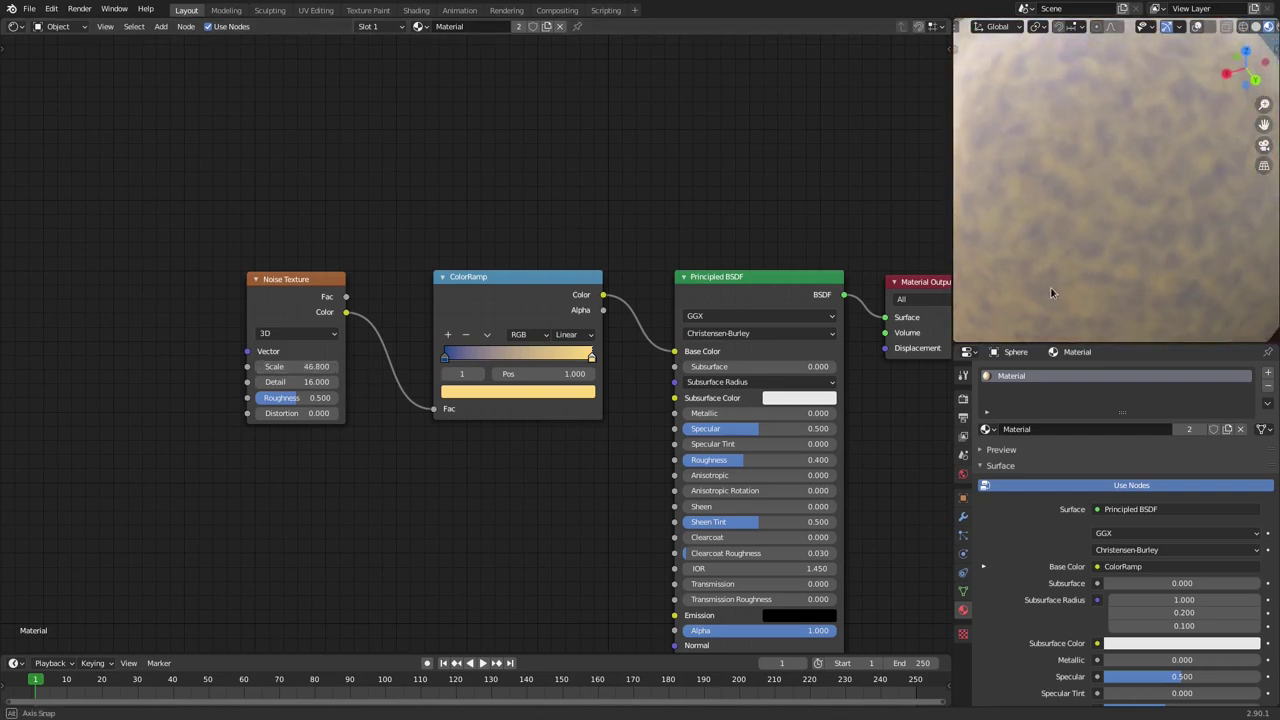
Delete the Noise Texture node.
{"action": "scroll", "coordinate": [1098, 232], "scroll_direction": "down", "scroll_amount": 5}
{"action": "left_click", "coordinate": [273, 287]}
{"action": "key", "text": "x"}
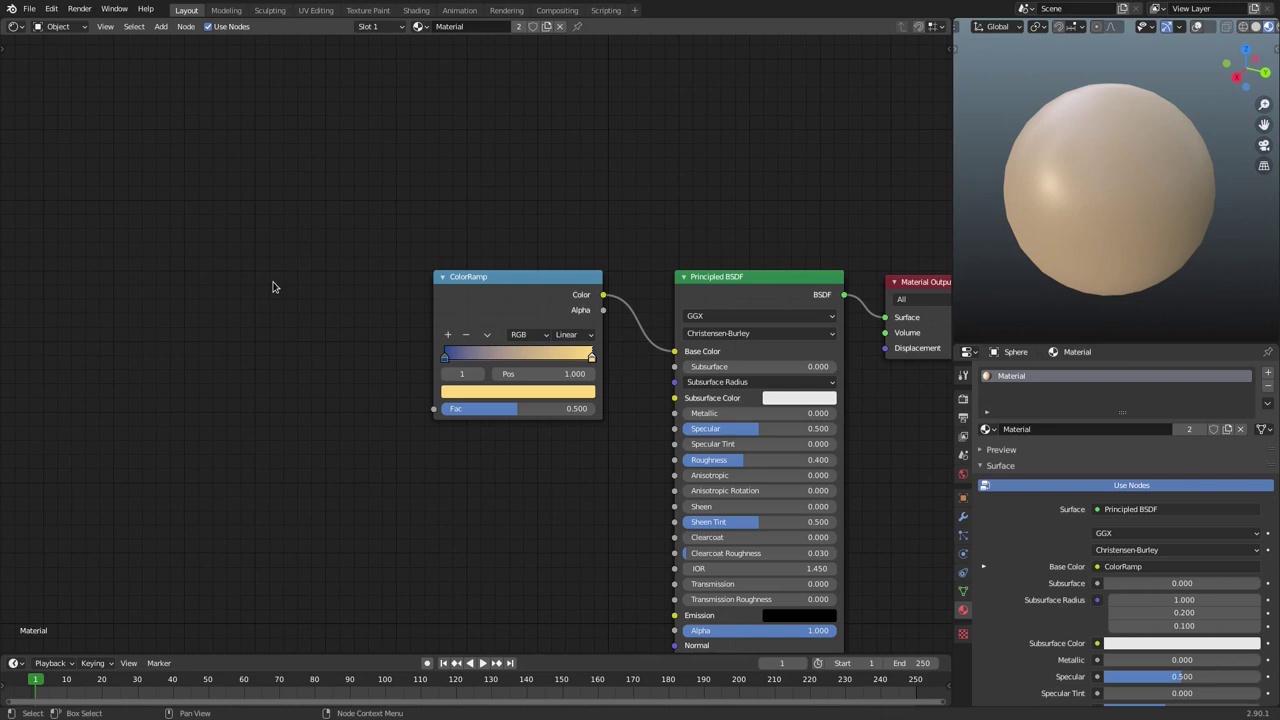
Add a Musgrave Texture node left of the ColorRamp and connect its Height output to the ColorRamp's Fac input.
{"action": "key", "text": "shift+a"}
{"action": "left_click", "coordinate": [273, 285]}
{"action": "type", "text": "mus"}
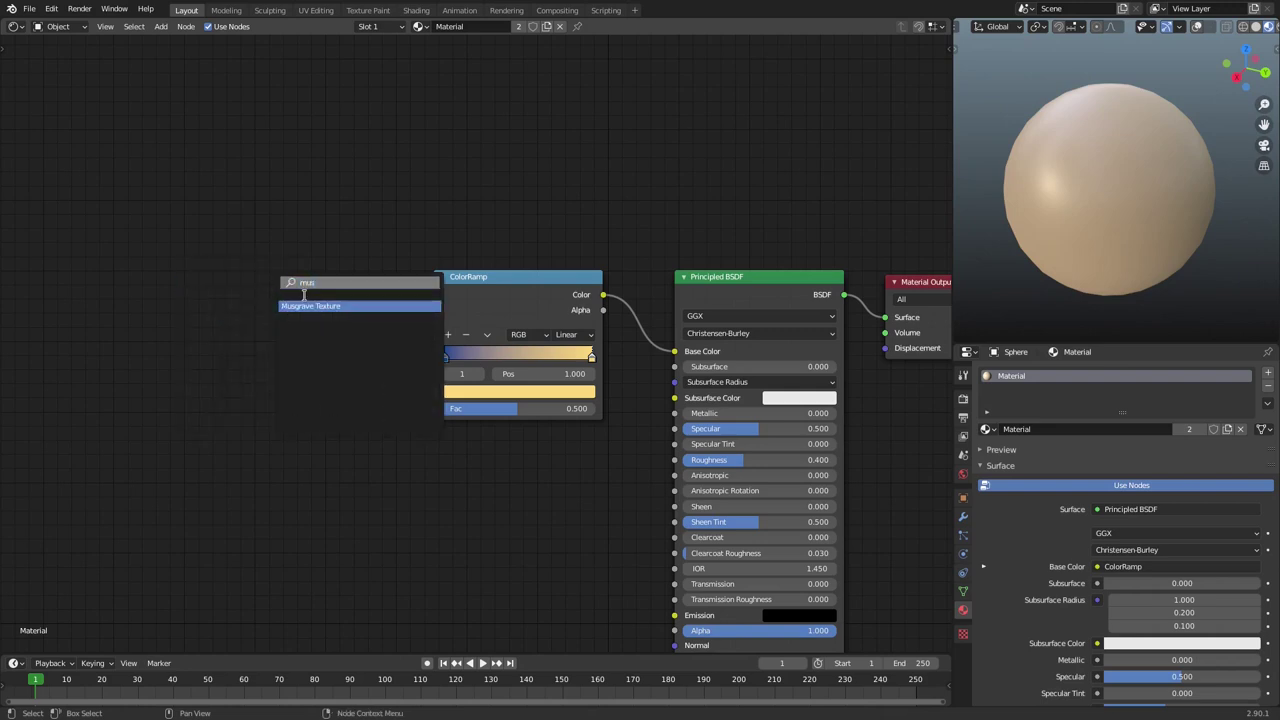
{"action": "key", "text": "Return"}
{"action": "left_click", "coordinate": [290, 272]}
{"action": "left_click_drag", "start_coordinate": [360, 286], "coordinate": [433, 408]}
{"action": "left_click_drag", "start_coordinate": [312, 284], "coordinate": [337, 289]}
Set the Musgrave Texture's Scale to 20.100, Detail to 16.000, Dimension to 0.400 and Lacunarity to 10.700.
{"action": "middle_click_drag", "start_coordinate": [429, 477], "coordinate": [408, 476]}
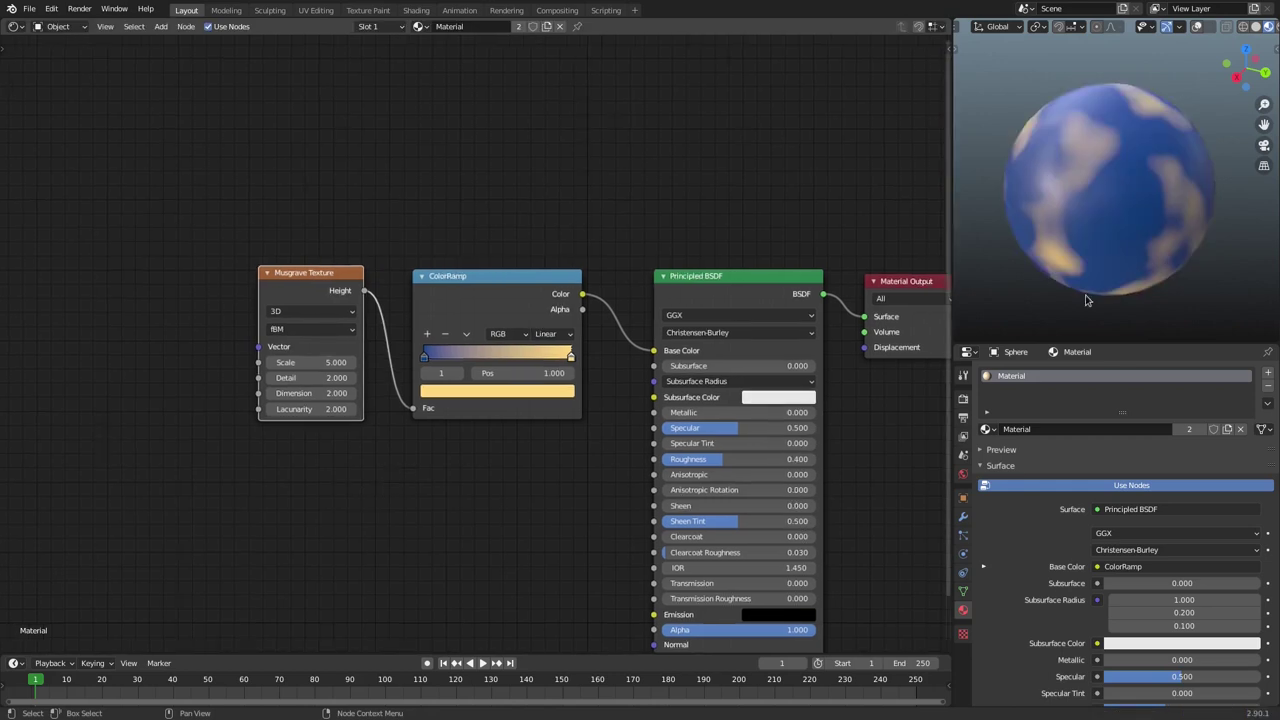
{"action": "left_click_drag", "start_coordinate": [320, 378], "coordinate": [370, 362]}
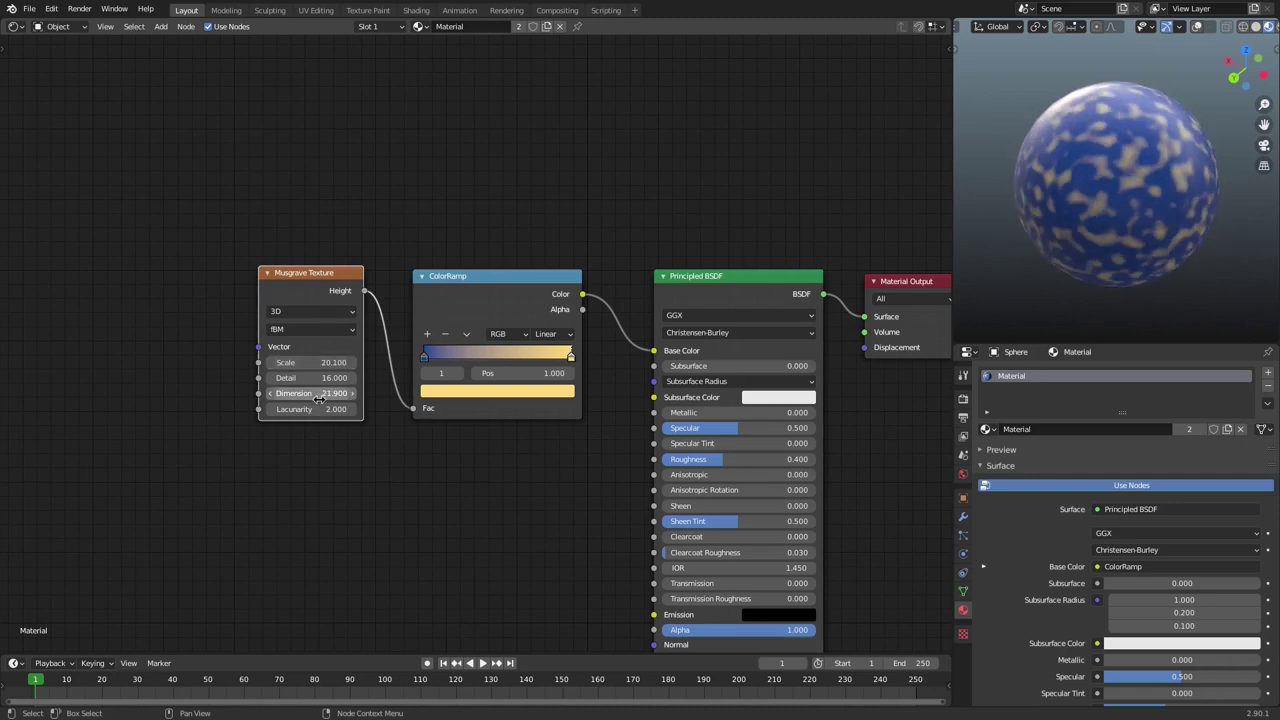
{"action": "left_click_drag", "start_coordinate": [300, 409], "coordinate": [312, 408]}
{"action": "left_click_drag", "start_coordinate": [306, 393], "coordinate": [282, 393]}
Try the ColorRamp's yellow stop closer to the blue one, then return it to position 1.000.
{"action": "middle_click_drag", "start_coordinate": [1088, 205], "coordinate": [1123, 222]}
{"action": "scroll", "coordinate": [1112, 230], "scroll_direction": "up", "scroll_amount": 5}
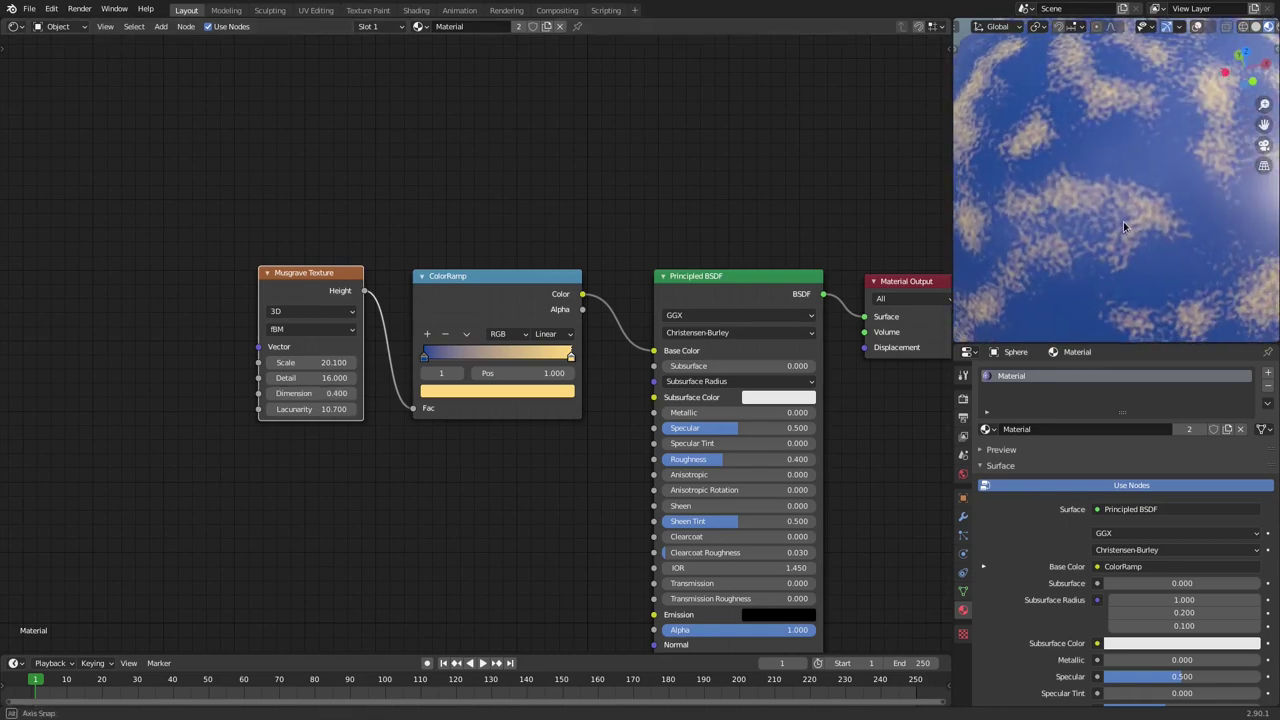
{"action": "scroll", "coordinate": [1123, 226], "scroll_direction": "down", "scroll_amount": 5}
{"action": "left_click_drag", "start_coordinate": [570, 357], "coordinate": [463, 357]}
{"action": "left_click_drag", "start_coordinate": [441, 357], "coordinate": [679, 383]}
{"action": "scroll", "coordinate": [478, 350], "scroll_direction": "up", "scroll_amount": 1}
{"action": "scroll", "coordinate": [480, 340], "scroll_direction": "up", "scroll_amount": 2}
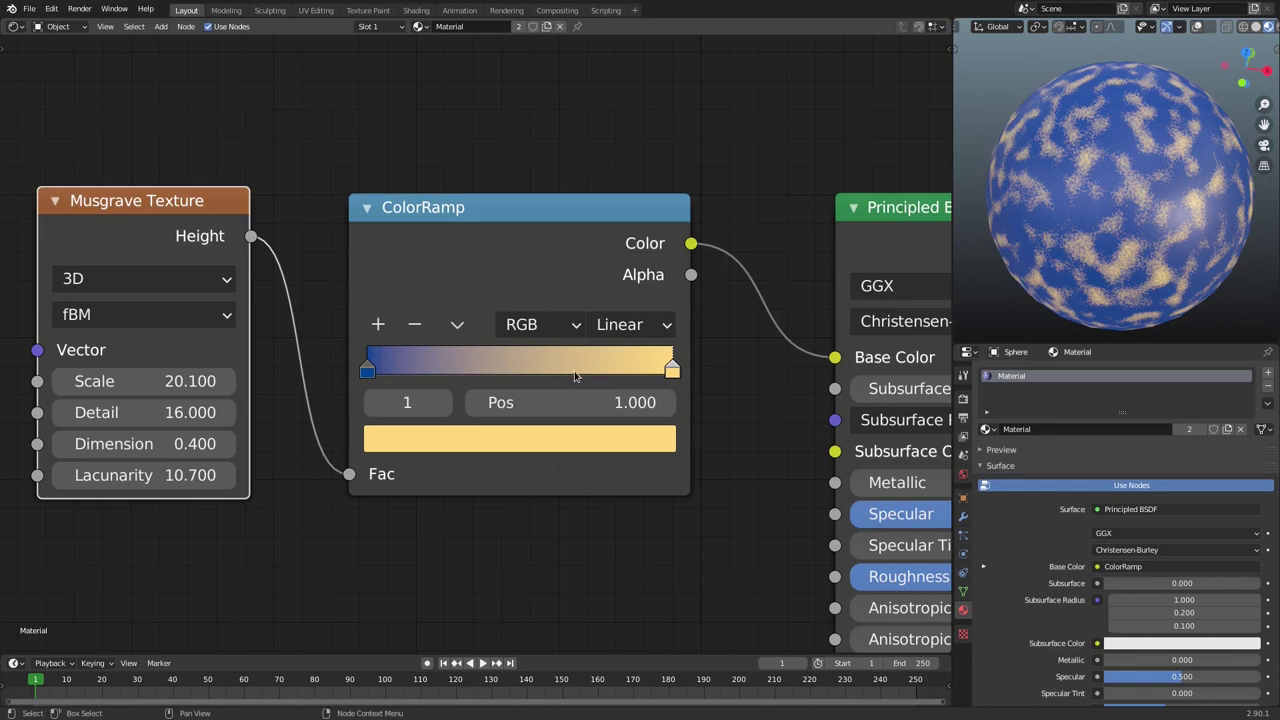
Add a ColorRamp stop at position 0.500 and colour it bright green at full brightness.
{"action": "left_click", "coordinate": [378, 327]}
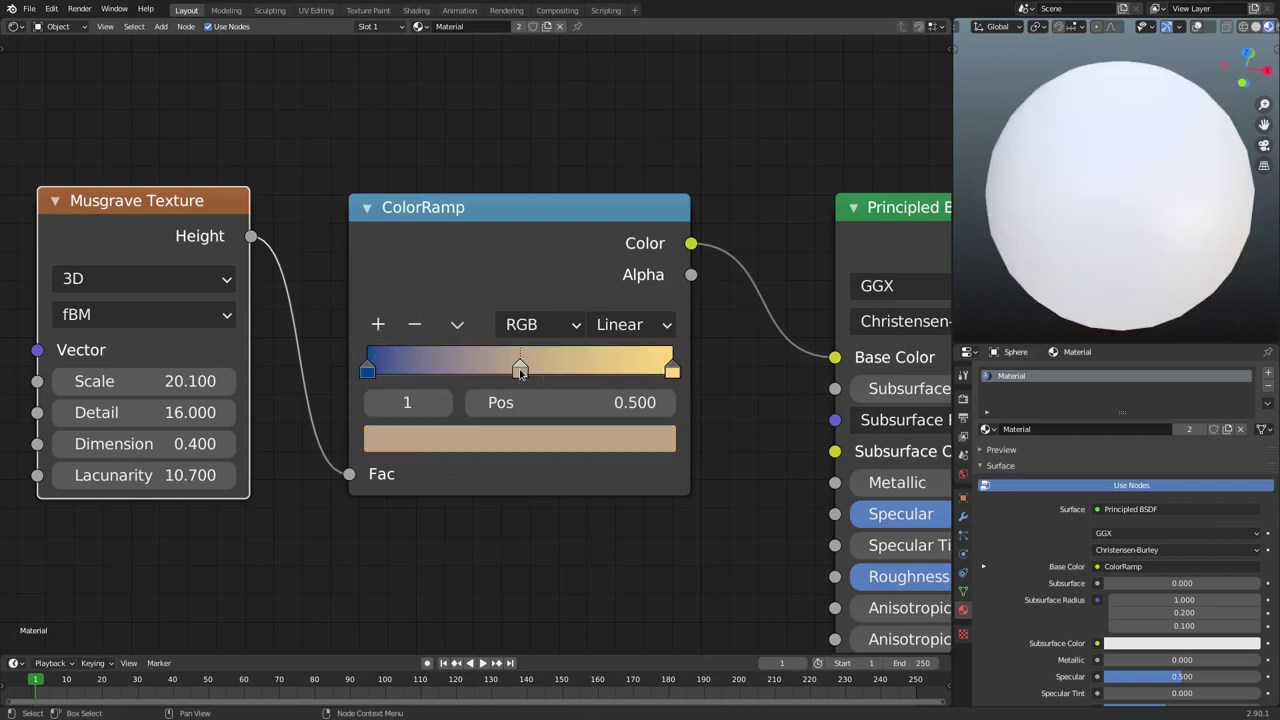
{"action": "left_click", "coordinate": [521, 436]}
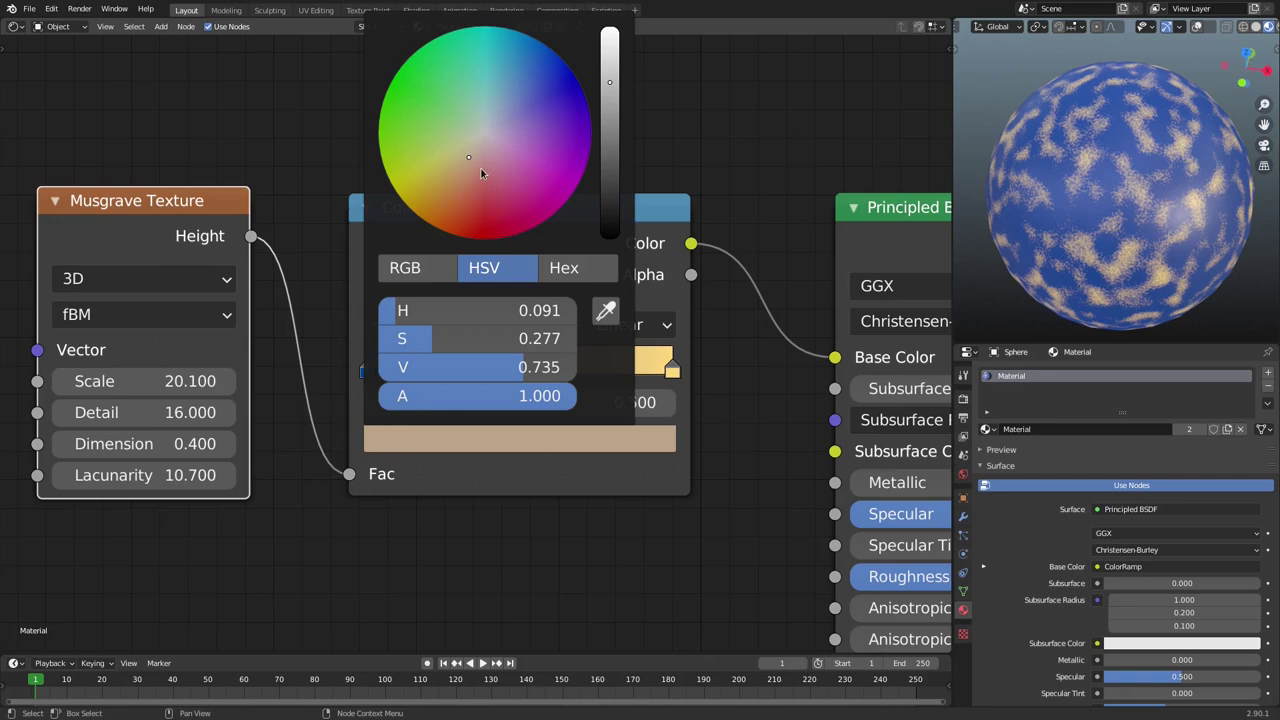
{"action": "left_click_drag", "start_coordinate": [465, 154], "coordinate": [395, 79]}
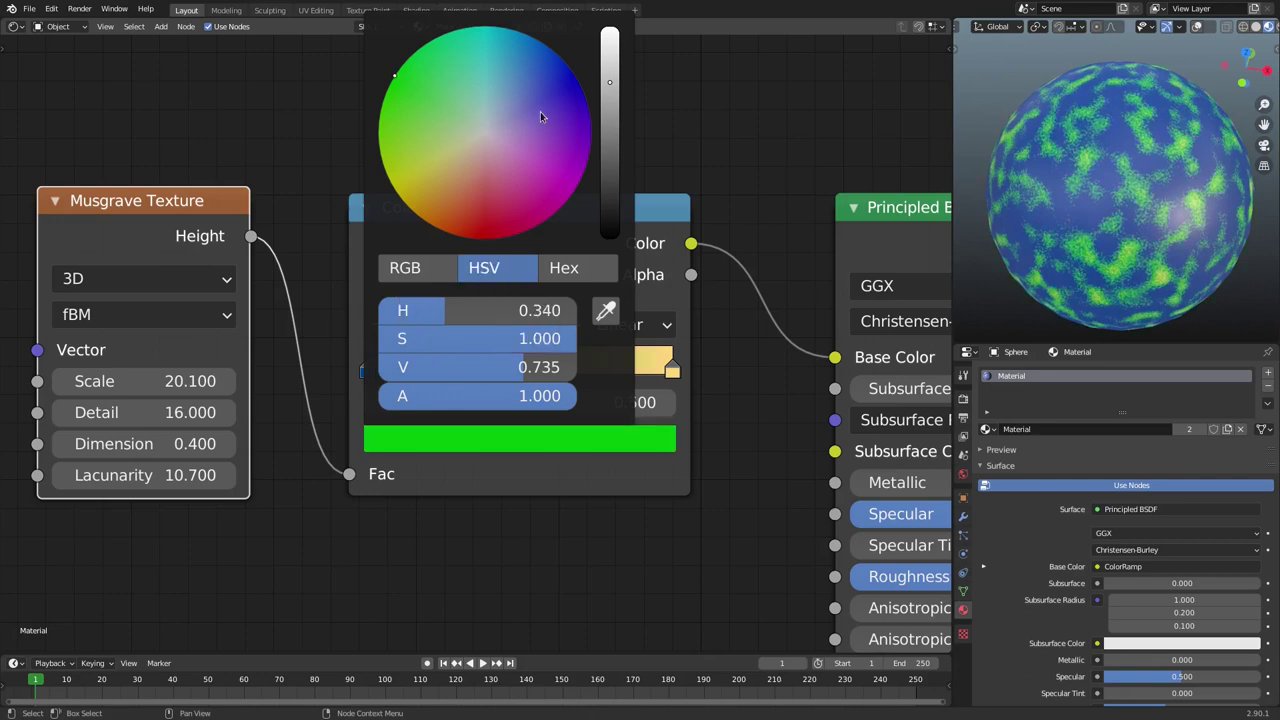
{"action": "left_click_drag", "start_coordinate": [609, 62], "coordinate": [611, 22]}
{"action": "scroll", "coordinate": [774, 434], "scroll_direction": "down", "scroll_amount": 3}
{"action": "middle_click_drag", "start_coordinate": [1172, 196], "coordinate": [1066, 196]}
{"action": "scroll", "coordinate": [1148, 184], "scroll_direction": "up", "scroll_amount": 4}
{"action": "scroll", "coordinate": [1148, 184], "scroll_direction": "down", "scroll_amount": 2}
{"action": "scroll", "coordinate": [1148, 184], "scroll_direction": "up", "scroll_amount": 3}
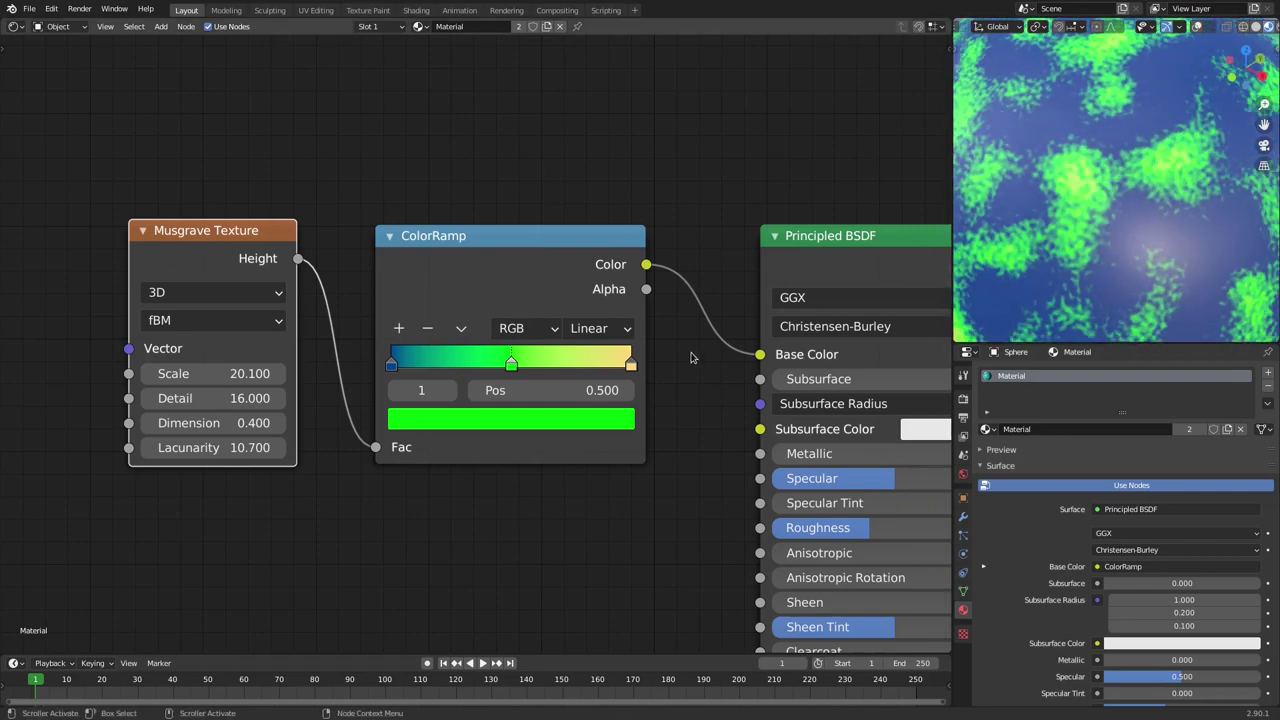
Move the green stop close to the blue one, then place the yellow end stop at 0.423 and recolour it red.
{"action": "left_click_drag", "start_coordinate": [631, 369], "coordinate": [433, 364]}
{"action": "left_click_drag", "start_coordinate": [541, 364], "coordinate": [493, 365]}
{"action": "left_click", "coordinate": [501, 426]}
{"action": "left_click_drag", "start_coordinate": [474, 241], "coordinate": [475, 256]}
{"action": "scroll", "coordinate": [1093, 261], "scroll_direction": "down", "scroll_amount": 2}
{"action": "scroll", "coordinate": [1093, 260], "scroll_direction": "down", "scroll_amount": 4}
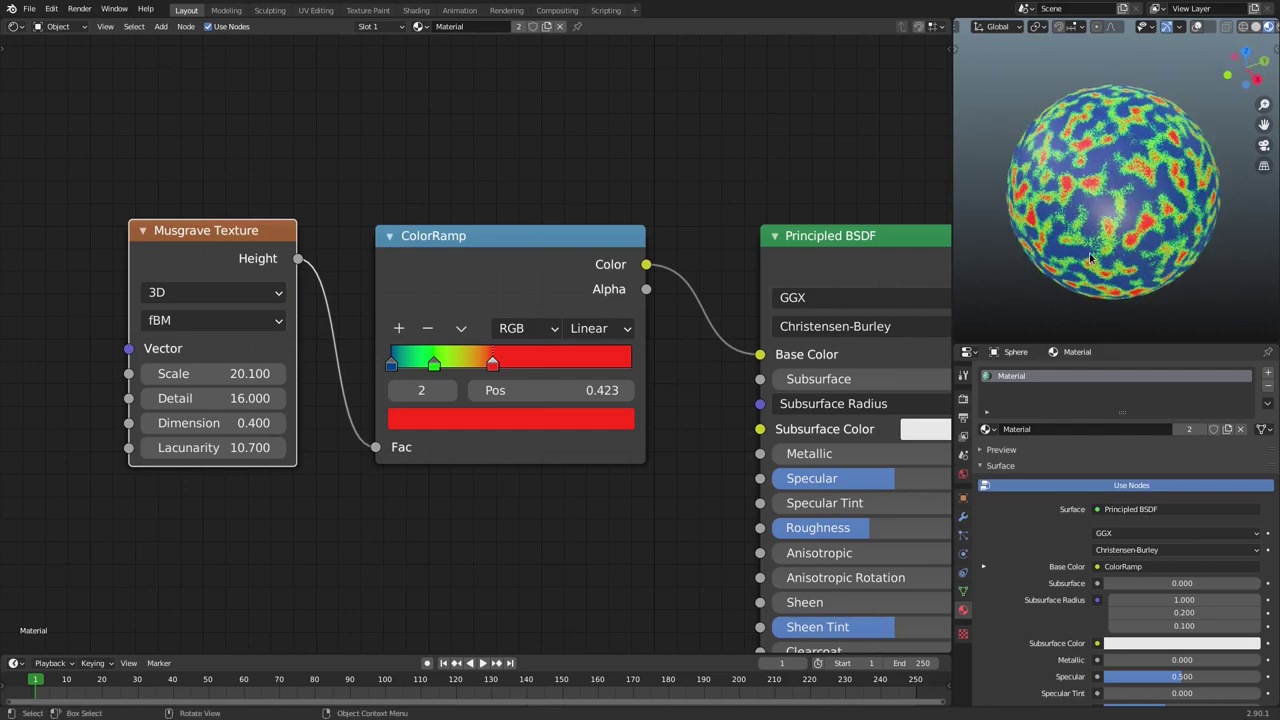
Move the red stop to position 1.000 and set the green stop's position to 0.500.
{"action": "scroll", "coordinate": [1091, 256], "scroll_direction": "up", "scroll_amount": 7}
{"action": "scroll", "coordinate": [1094, 249], "scroll_direction": "down", "scroll_amount": 4}
{"action": "middle_click_drag", "start_coordinate": [1095, 249], "coordinate": [1128, 252]}
{"action": "left_click_drag", "start_coordinate": [492, 365], "coordinate": [666, 348]}
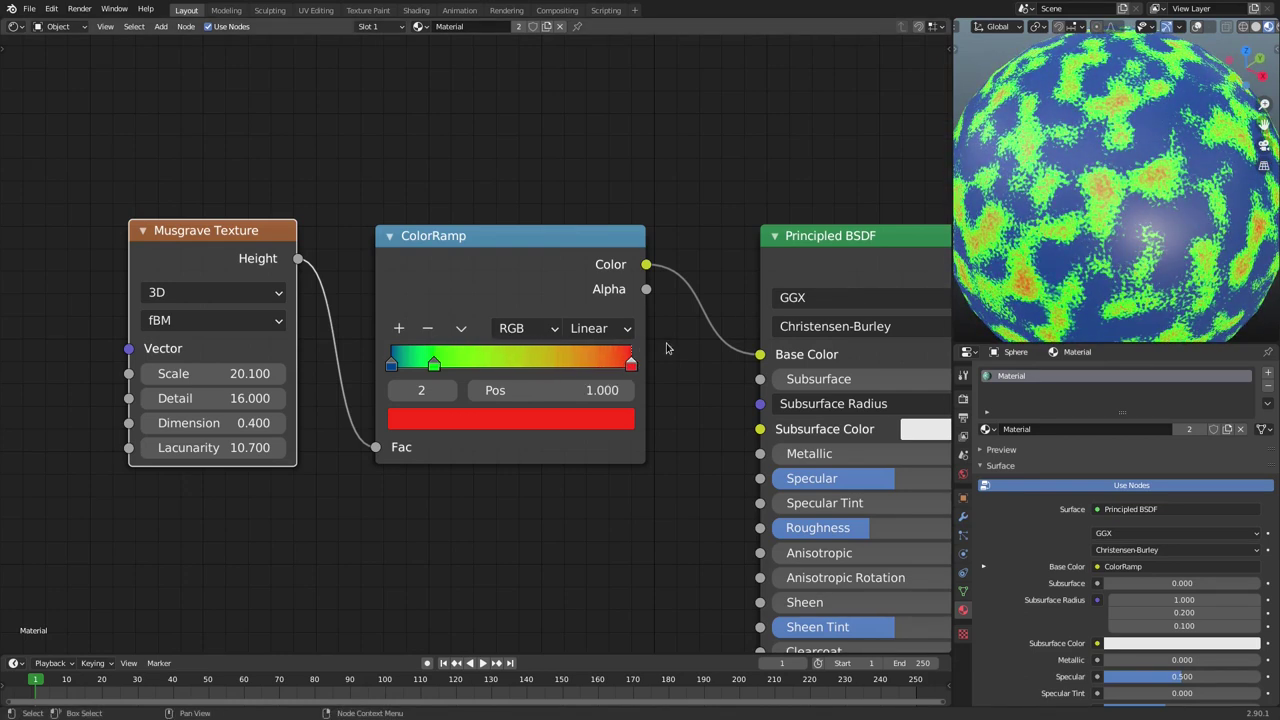
{"action": "left_click_drag", "start_coordinate": [433, 367], "coordinate": [513, 365]}
{"action": "left_click", "coordinate": [603, 388]}
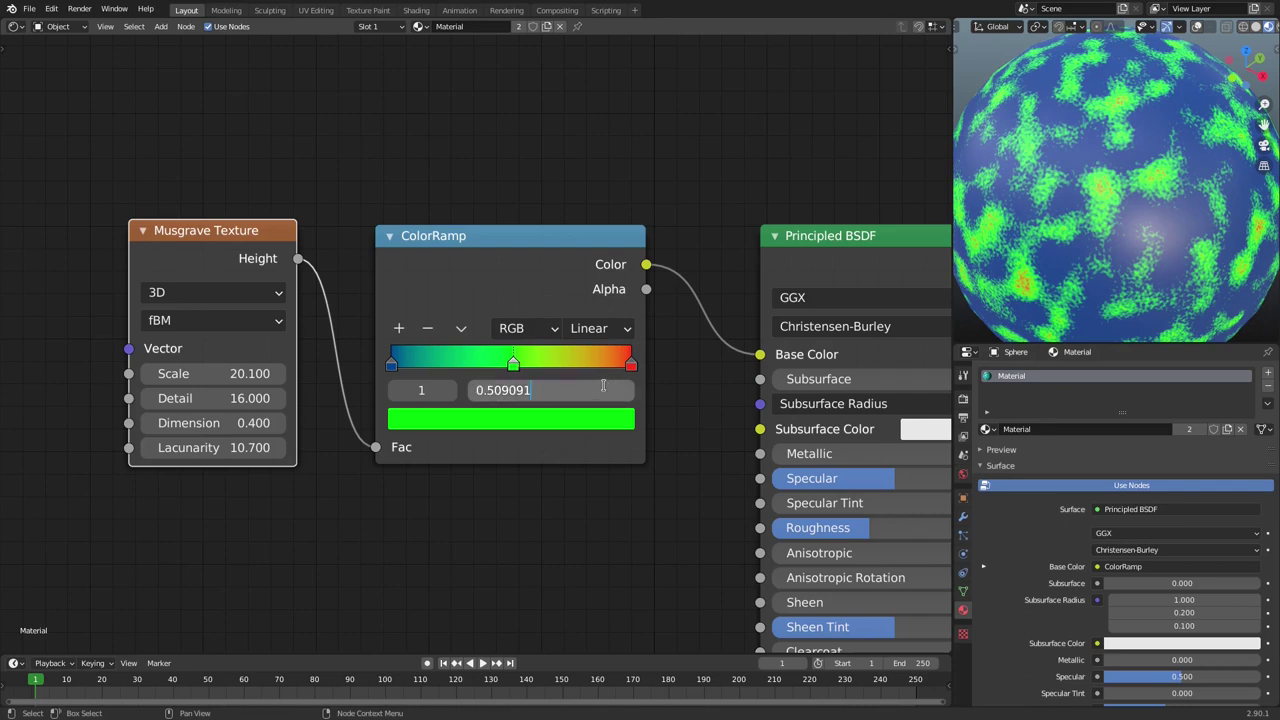
{"action": "key", "text": "BackSpace"}
{"action": "key", "text": "Return"}
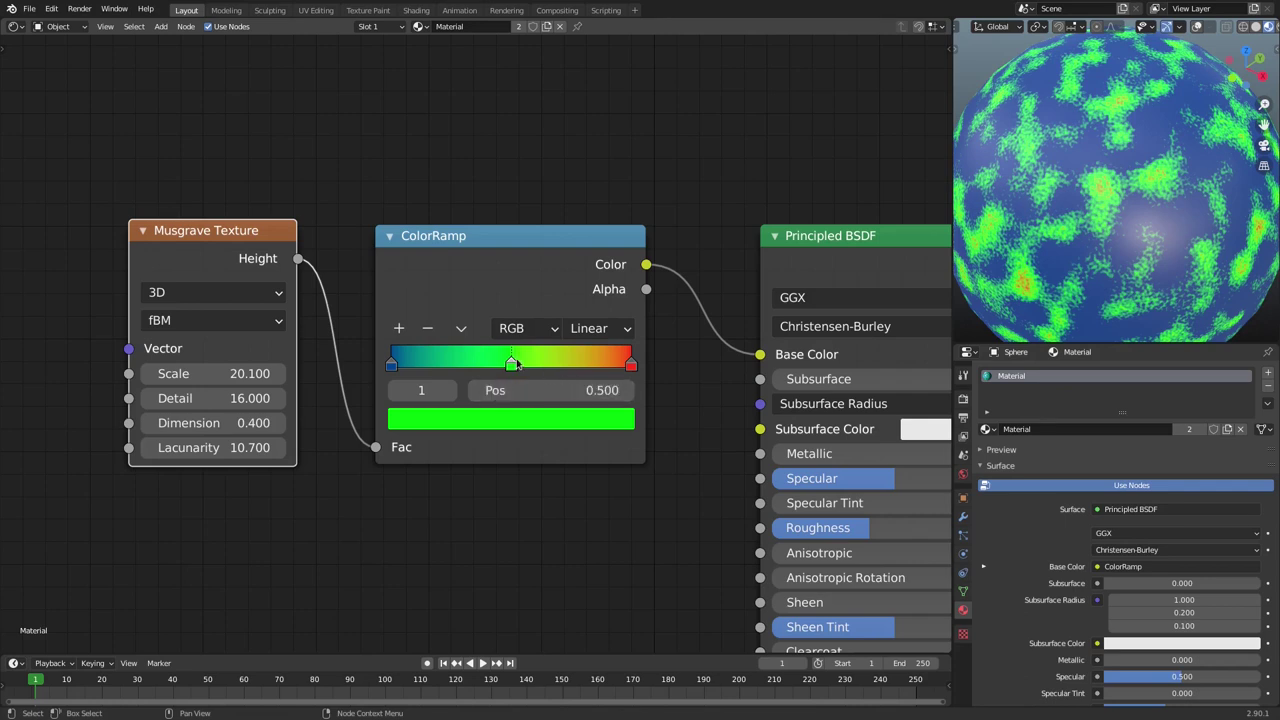
Set the ColorRamp's interpolation to Constant.
{"action": "scroll", "coordinate": [604, 336], "scroll_direction": "up", "scroll_amount": 1}
{"action": "left_click", "coordinate": [604, 336]}
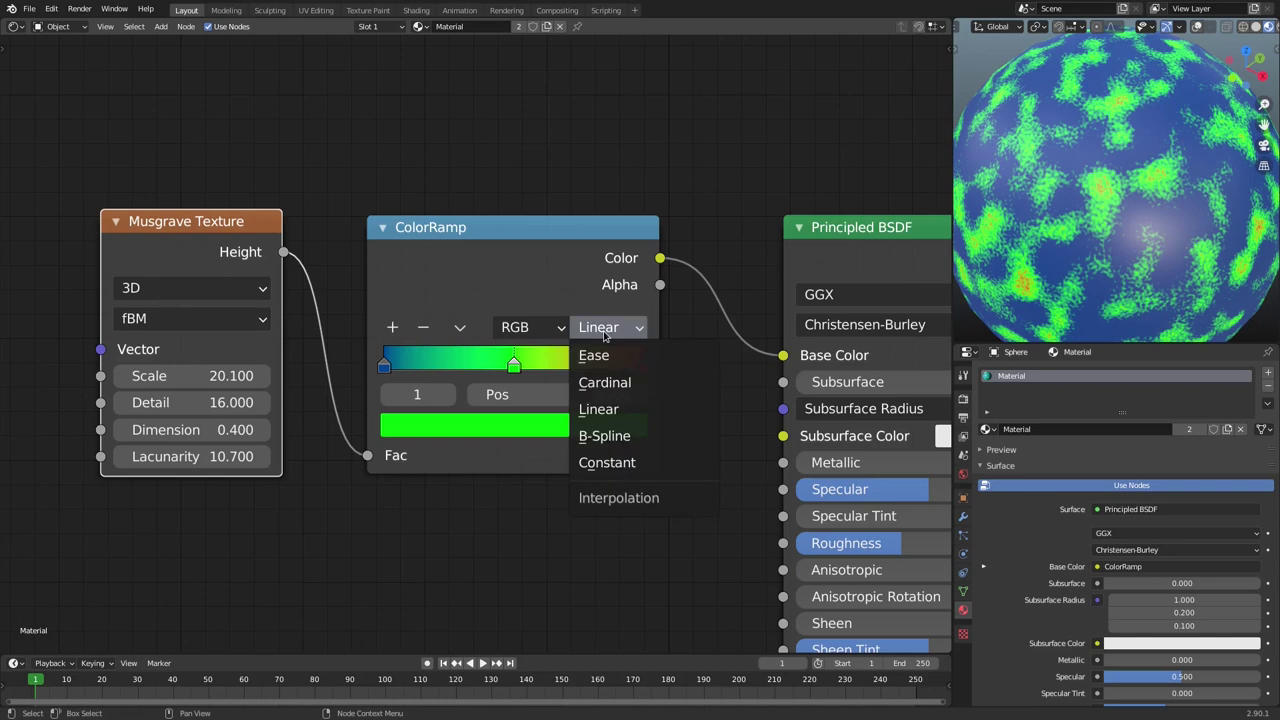
{"action": "left_click", "coordinate": [650, 462]}
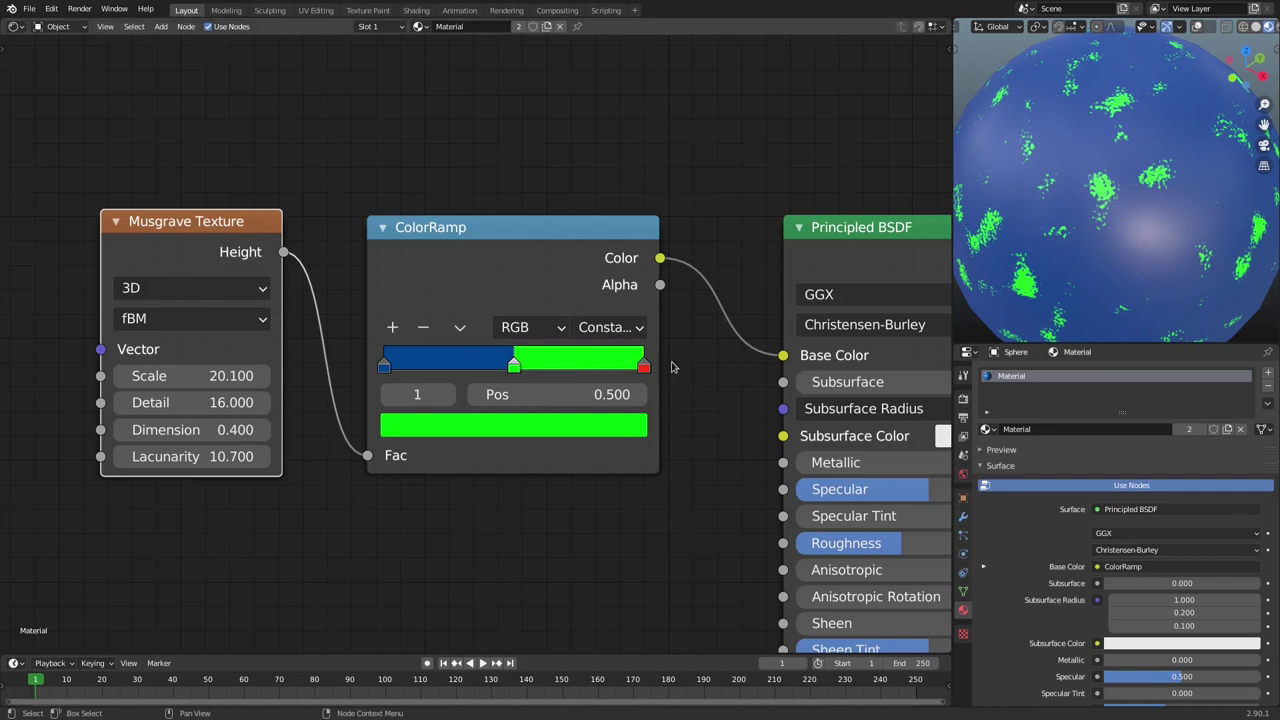
Move the green stop to position 0.191 and set the Musgrave Texture's Dimension to 4.200.
{"action": "left_click_drag", "start_coordinate": [513, 367], "coordinate": [433, 367]}
{"action": "scroll", "coordinate": [1100, 204], "scroll_direction": "up", "scroll_amount": 4}
{"action": "left_click_drag", "start_coordinate": [204, 429], "coordinate": [252, 424]}
{"action": "left_click", "coordinate": [197, 427]}
{"action": "type", "text": "2.50"}
{"action": "key", "text": "Return"}
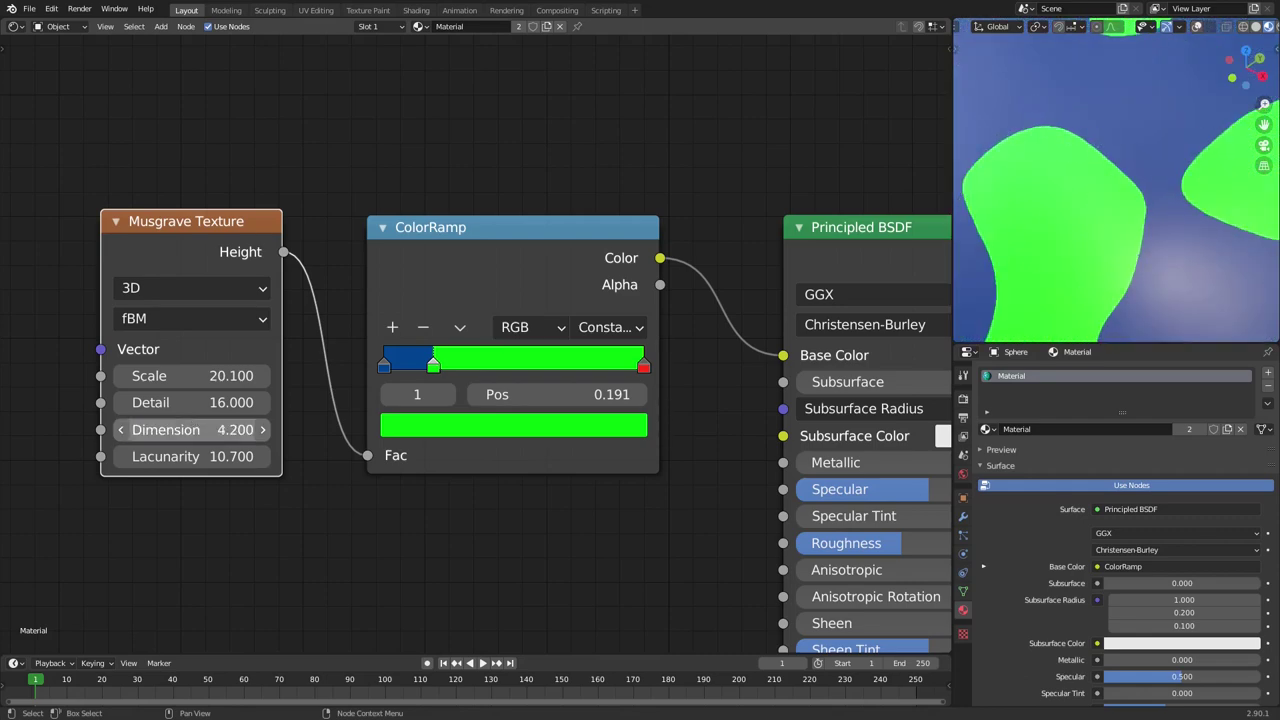
Try Linear interpolation on the ColorRamp, then switch it back to Constant.
{"action": "left_click", "coordinate": [610, 327]}
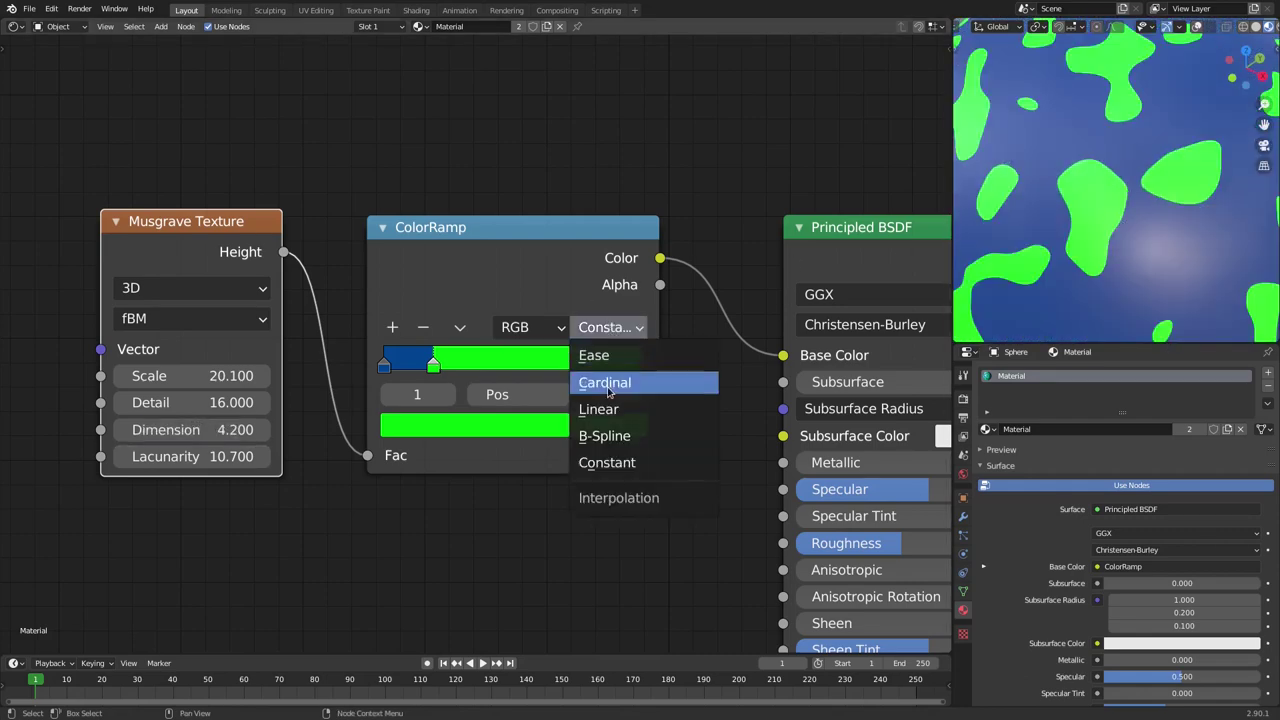
{"action": "left_click", "coordinate": [631, 410]}
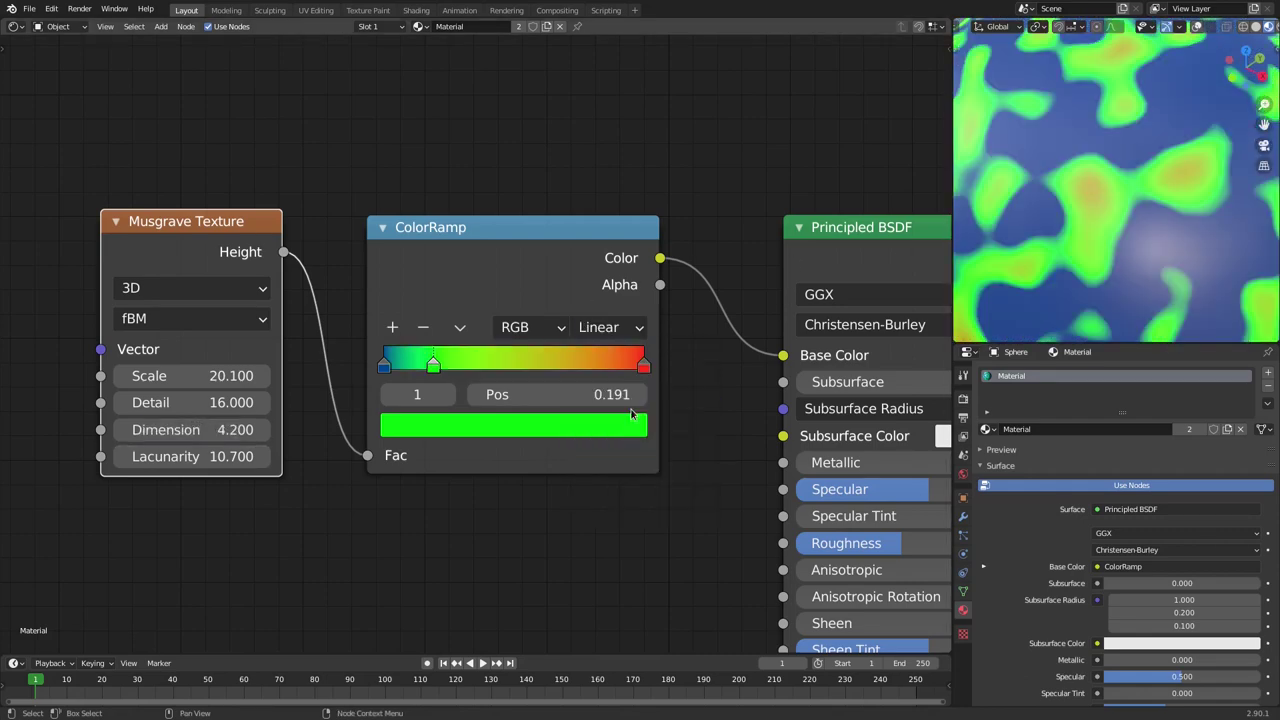
{"action": "left_click", "coordinate": [610, 327]}
{"action": "left_click", "coordinate": [609, 460]}
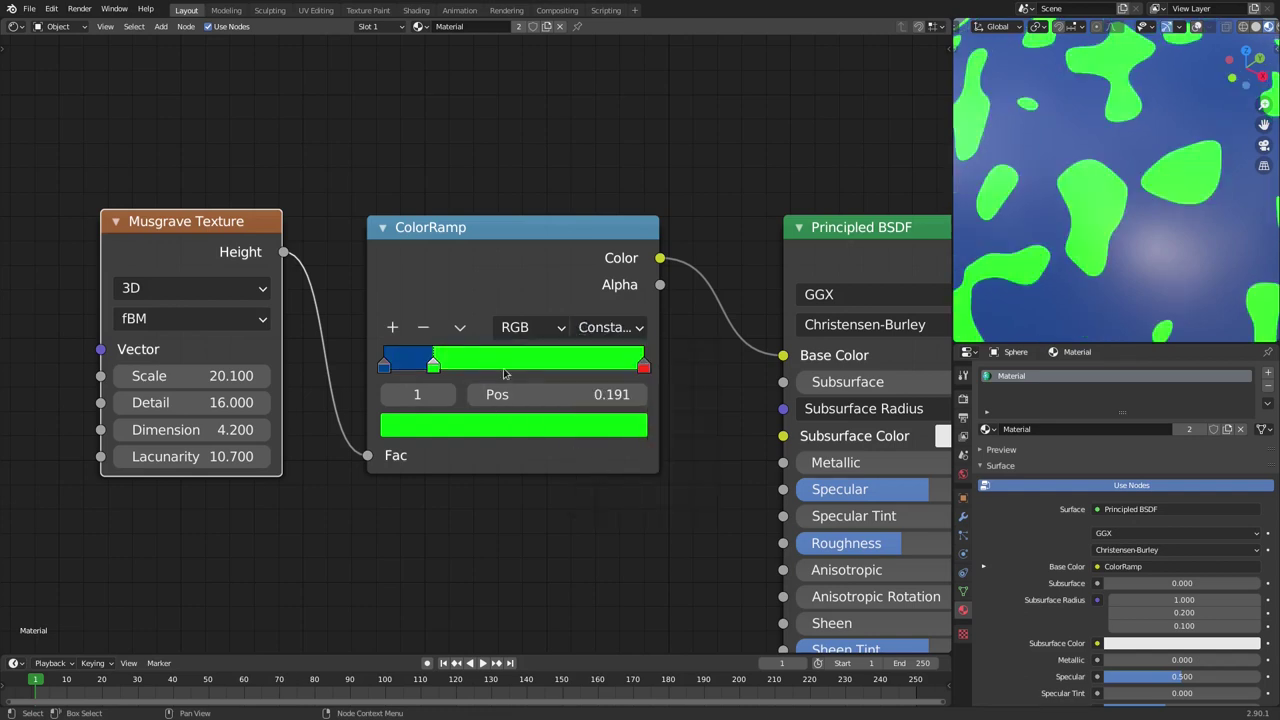
Move the ColorRamp's red stop to position 0.273, just after the green stop.
{"action": "left_click_drag", "start_coordinate": [644, 368], "coordinate": [442, 372]}
{"action": "scroll", "coordinate": [1120, 200], "scroll_direction": "down", "scroll_amount": 4}
{"action": "middle_click_drag", "start_coordinate": [1120, 200], "coordinate": [1178, 228]}
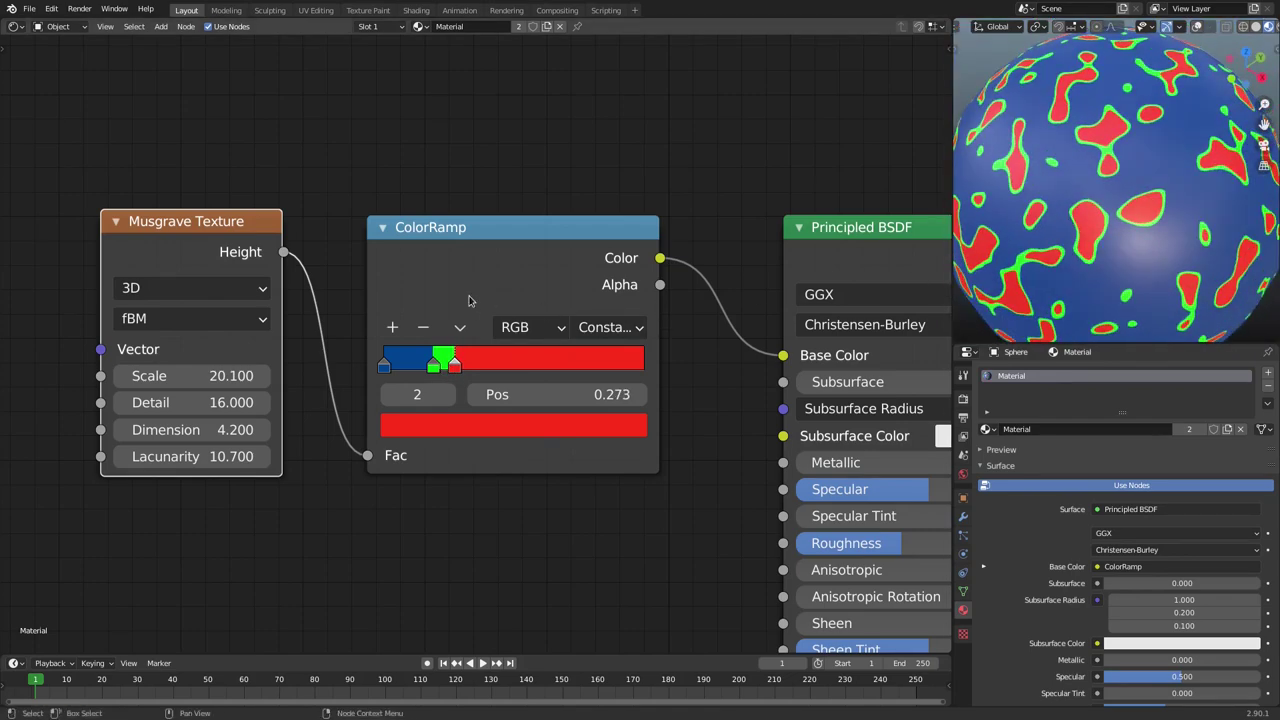
Spread the green and red stops apart, then try an extra green stop at position 0.707 and remove it.
{"action": "left_click_drag", "start_coordinate": [435, 370], "coordinate": [570, 365]}
{"action": "left_click", "coordinate": [392, 328]}
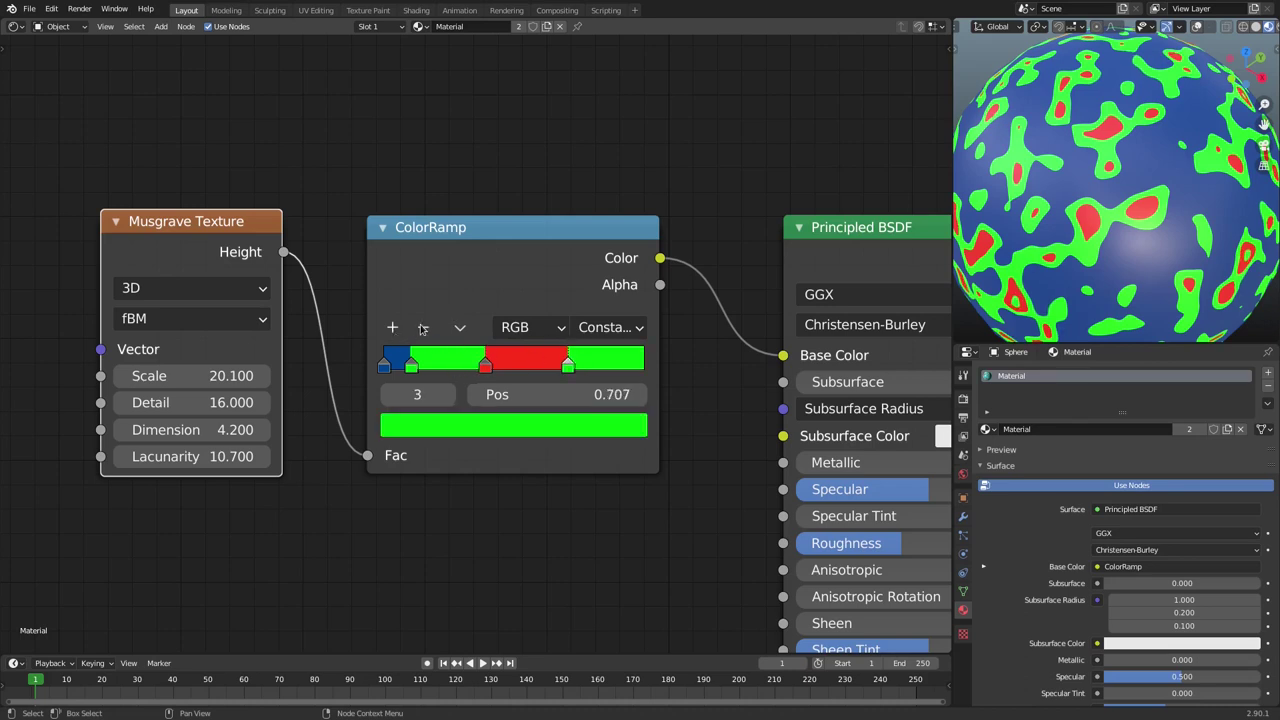
{"action": "left_click", "coordinate": [423, 330]}
Add a fourth ColorRamp stop at position 0.461, just after the red one, and colour it light blue.
{"action": "left_click", "coordinate": [392, 327]}
{"action": "left_click_drag", "start_coordinate": [447, 366], "coordinate": [588, 366]}
{"action": "left_click", "coordinate": [586, 427]}
{"action": "left_click_drag", "start_coordinate": [503, 236], "coordinate": [513, 246]}
{"action": "left_click_drag", "start_coordinate": [575, 362], "coordinate": [500, 362]}
{"action": "scroll", "coordinate": [1115, 180], "scroll_direction": "up", "scroll_amount": 4}
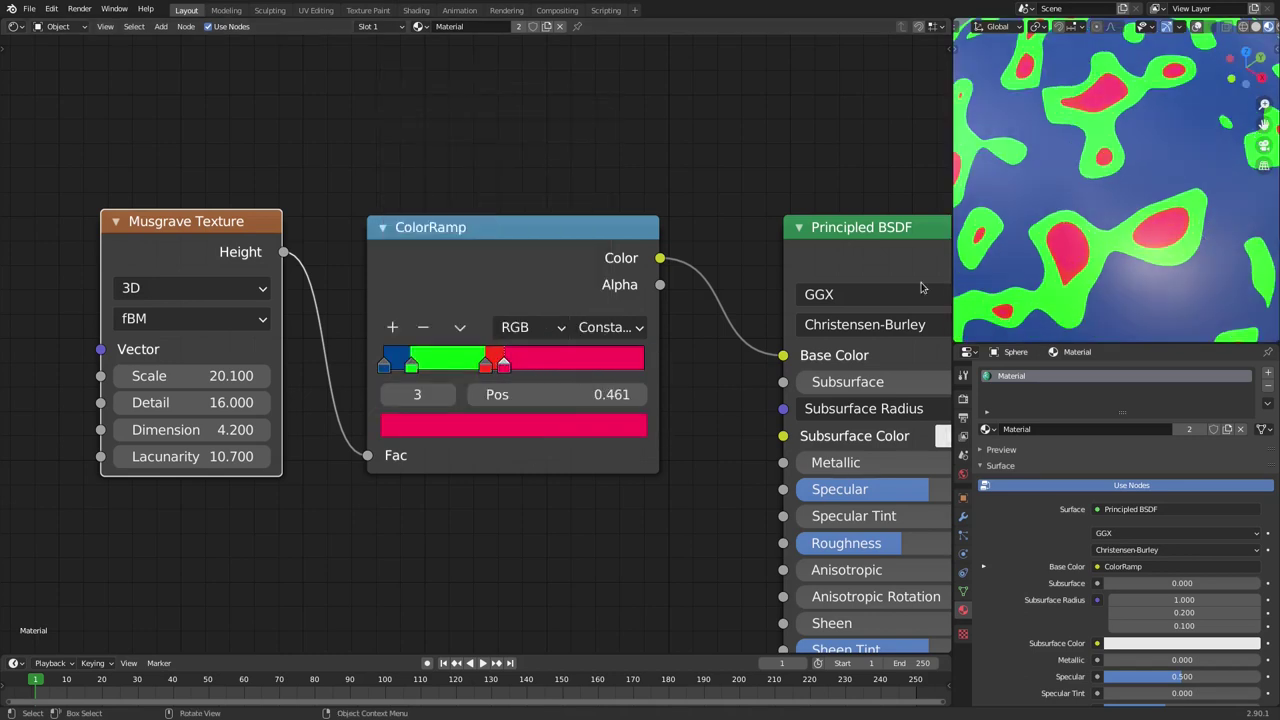
{"action": "left_click", "coordinate": [560, 424]}
{"action": "left_click", "coordinate": [525, 120]}
{"action": "left_click_drag", "start_coordinate": [525, 120], "coordinate": [525, 107]}
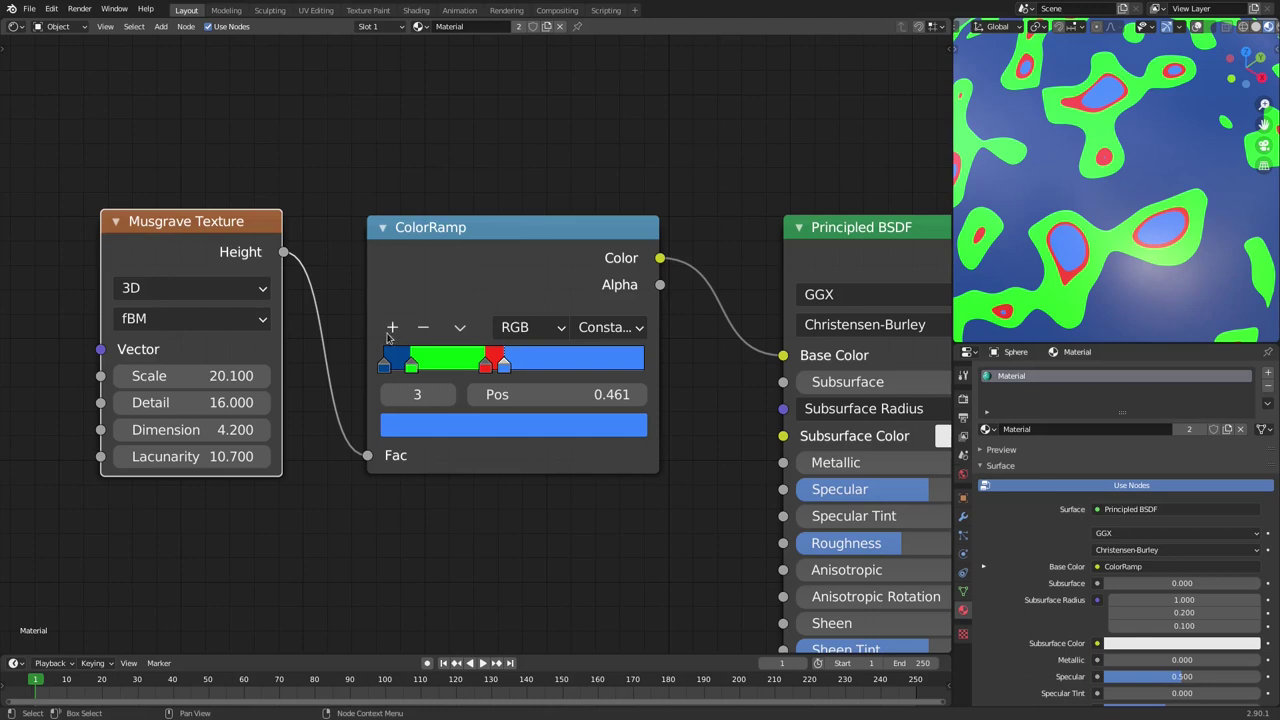
Add a stop at position 0.272 between the green and red stops and colour it white.
{"action": "left_click", "coordinate": [392, 327]}
{"action": "left_click_drag", "start_coordinate": [492, 368], "coordinate": [455, 366]}
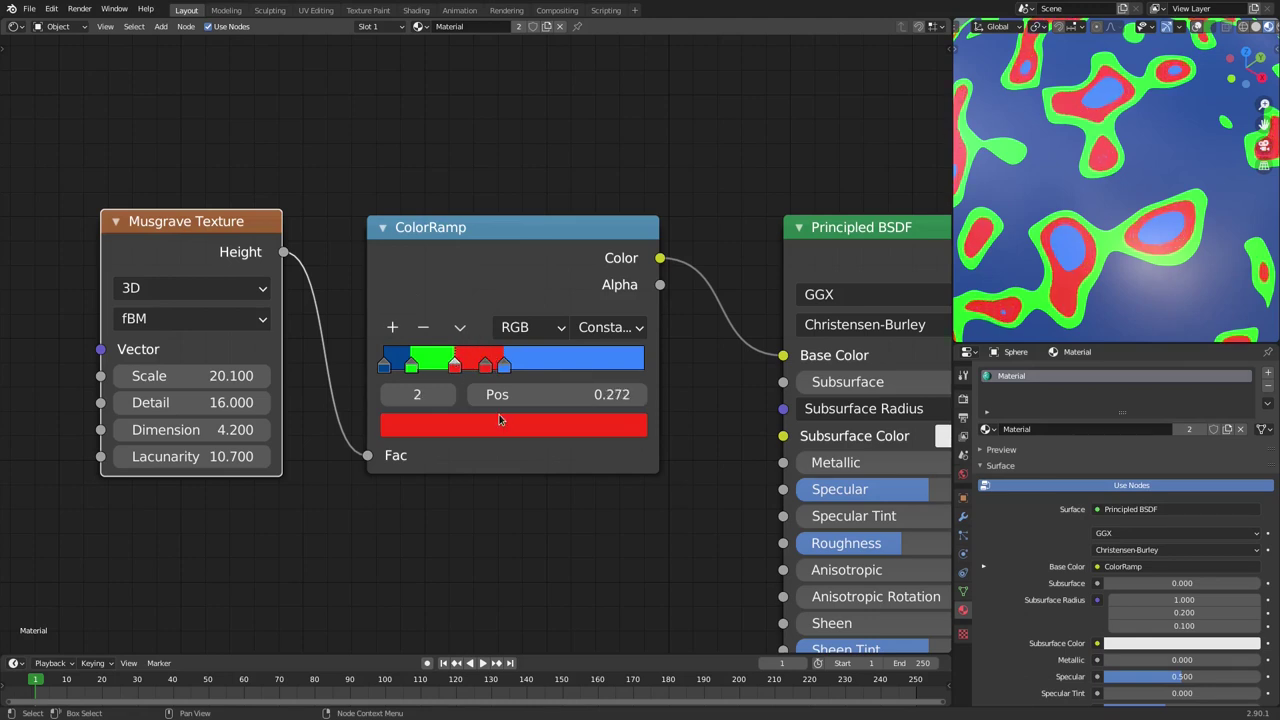
{"action": "left_click", "coordinate": [498, 418]}
{"action": "mouse_move", "coordinate": [474, 245]}
{"action": "left_mouse_down"}
{"action": "mouse_move", "coordinate": [555, 117]}
{"action": "mouse_move", "coordinate": [556, 170]}
{"action": "mouse_move", "coordinate": [571, 142]}
{"action": "mouse_move", "coordinate": [393, 168]}
{"action": "mouse_move", "coordinate": [443, 244]}
{"action": "left_mouse_up"}
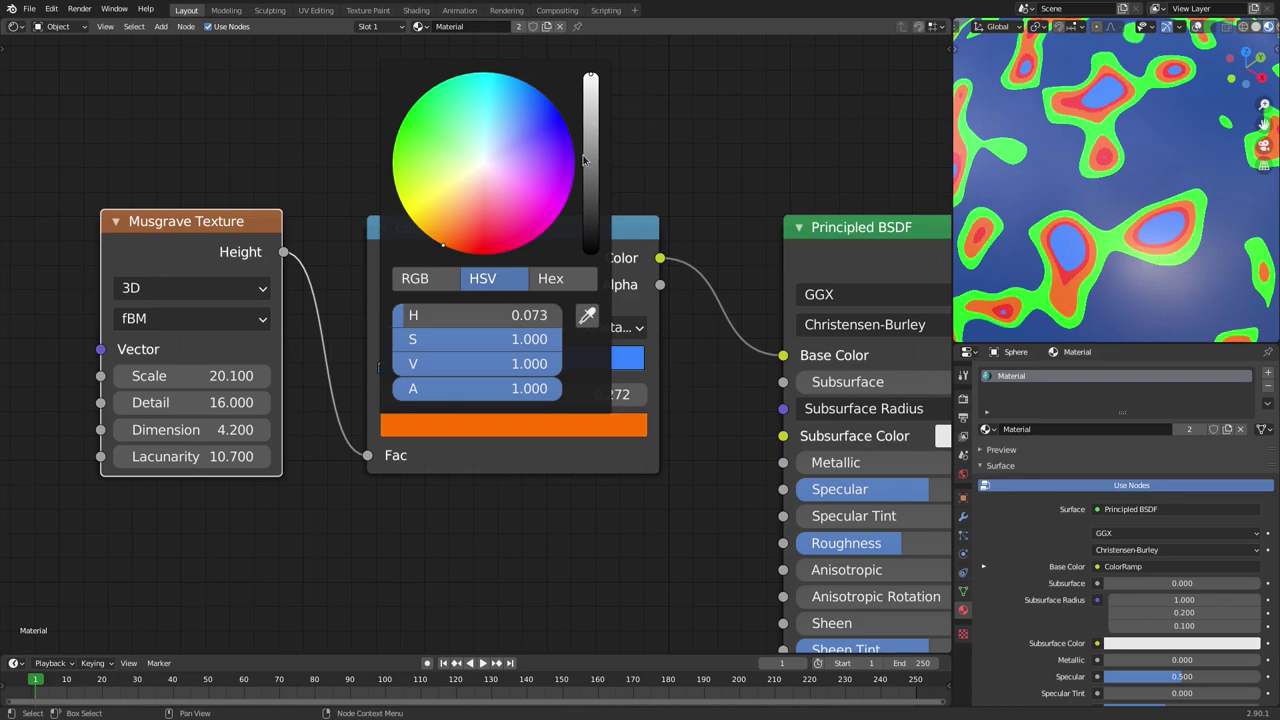
{"action": "left_click_drag", "start_coordinate": [521, 347], "coordinate": [402, 343]}
{"action": "scroll", "coordinate": [1085, 215], "scroll_direction": "down", "scroll_amount": 5}
{"action": "middle_click_drag", "start_coordinate": [1060, 217], "coordinate": [1119, 221]}
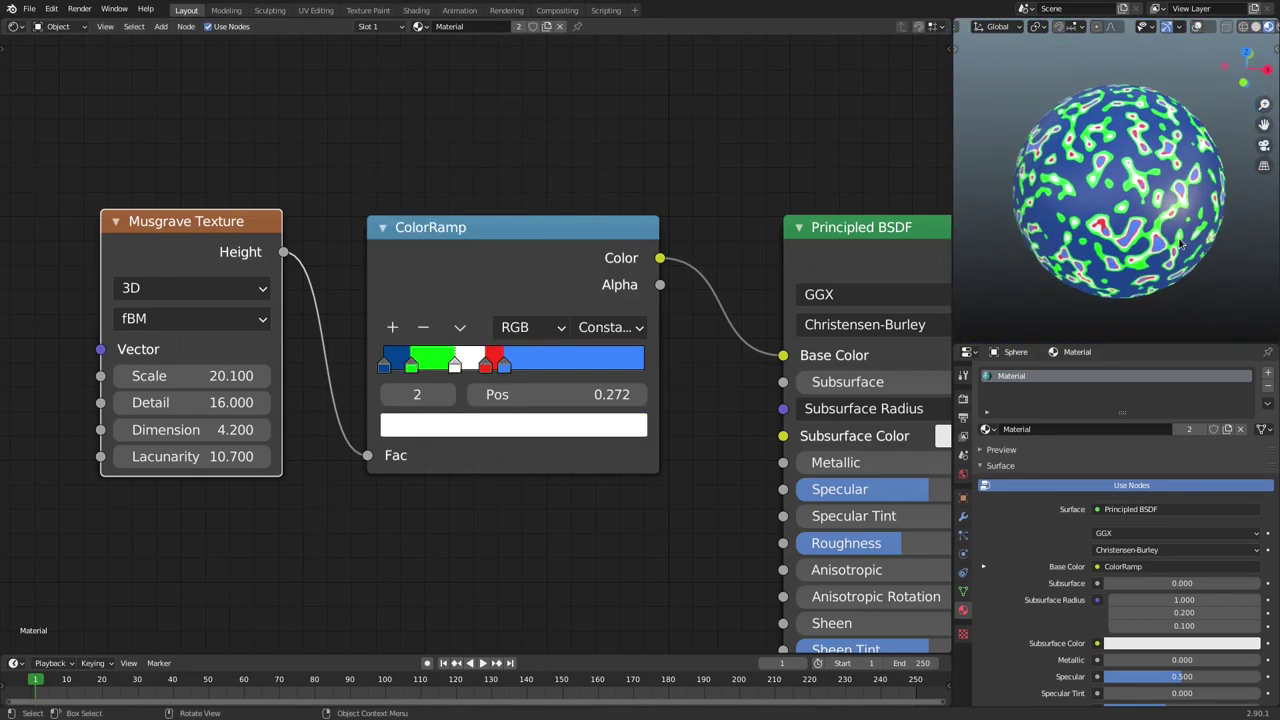
{"action": "scroll", "coordinate": [1119, 221], "scroll_direction": "up", "scroll_amount": 3}
{"action": "scroll", "coordinate": [638, 330], "scroll_direction": "down", "scroll_amount": 2}
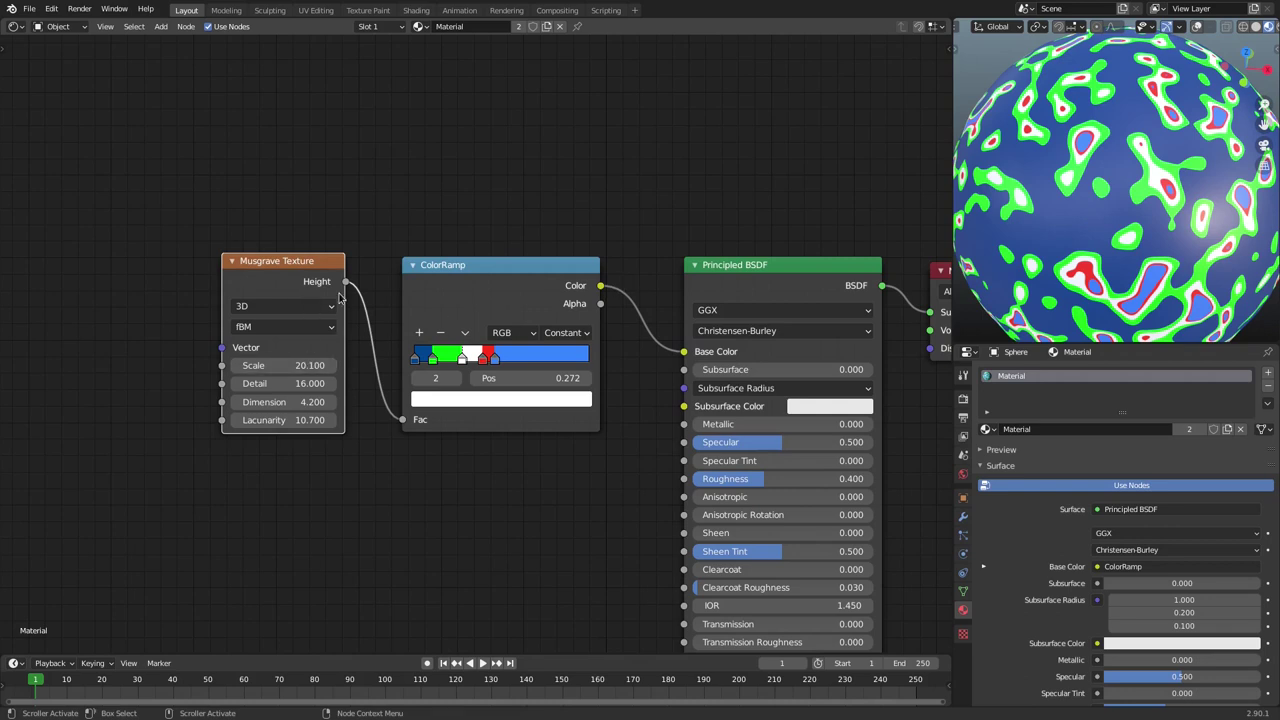
Delete the Musgrave Texture node and reset the ColorRamp to its default gradient.
{"action": "key", "text": "x"}
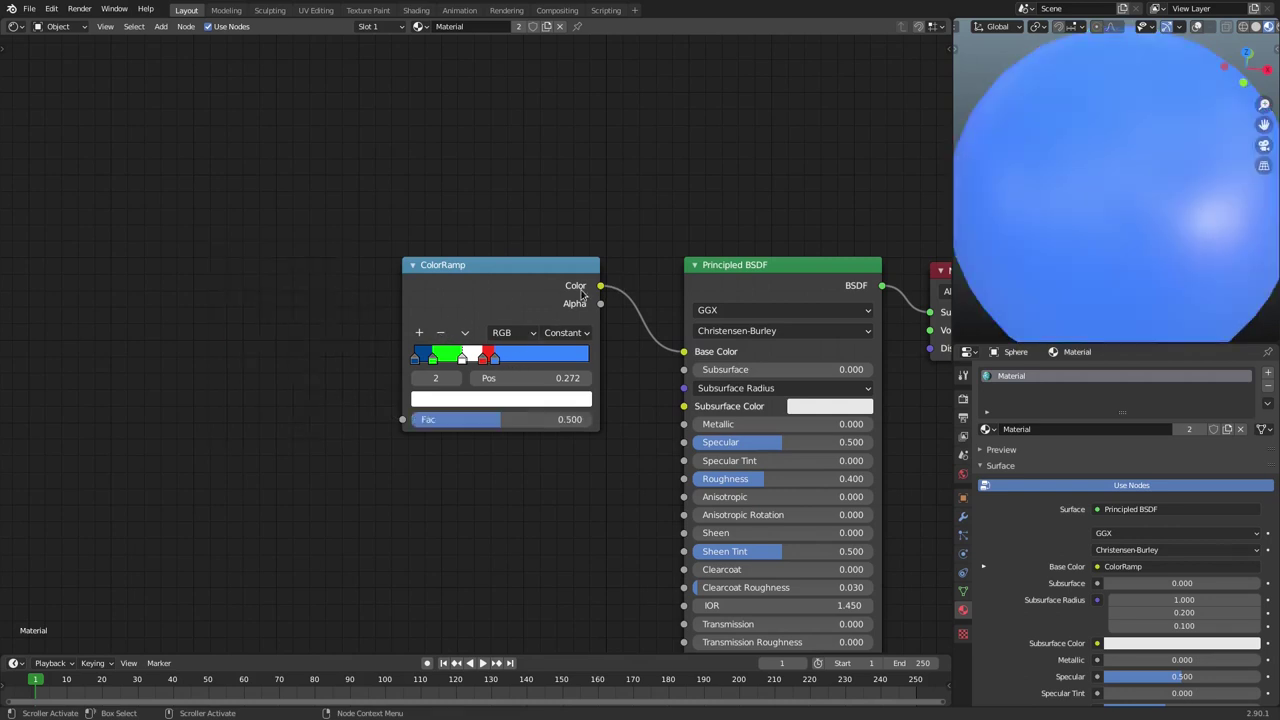
{"action": "left_click", "coordinate": [465, 335]}
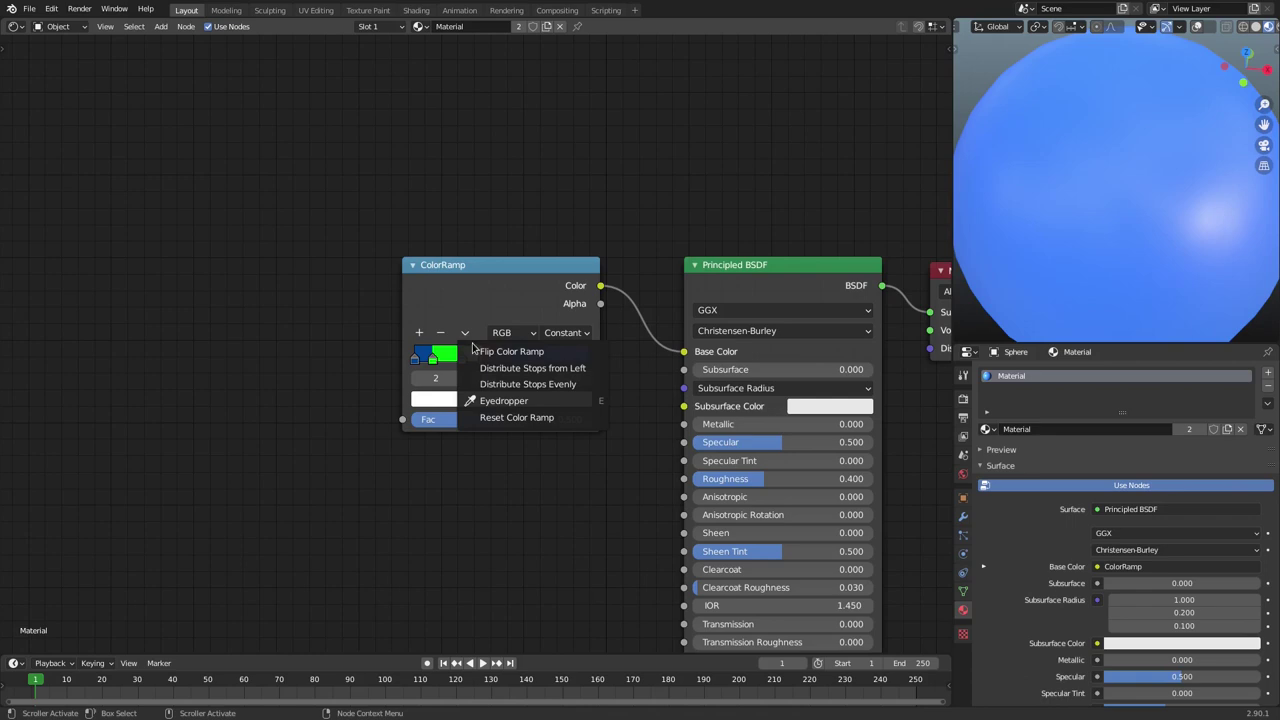
{"action": "left_click", "coordinate": [515, 418]}
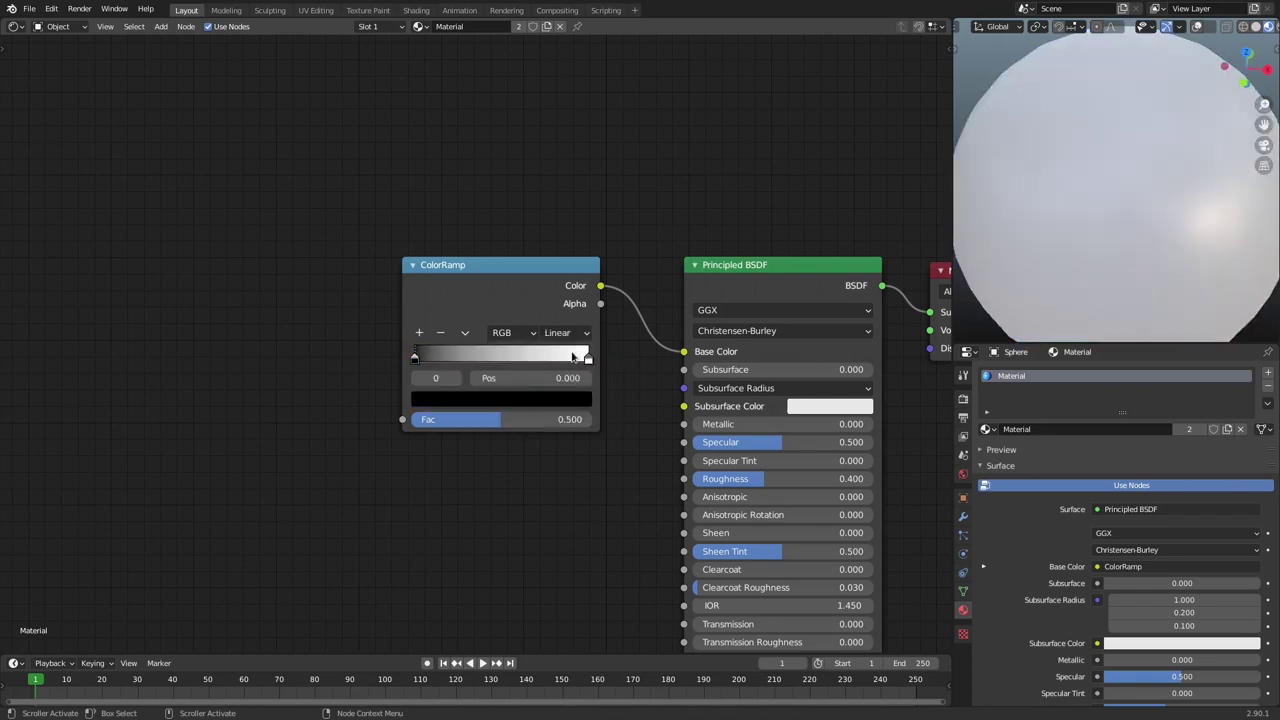
Colour the ColorRamp's black start stop bright red and its white end stop light orange.
{"action": "left_click", "coordinate": [510, 334]}
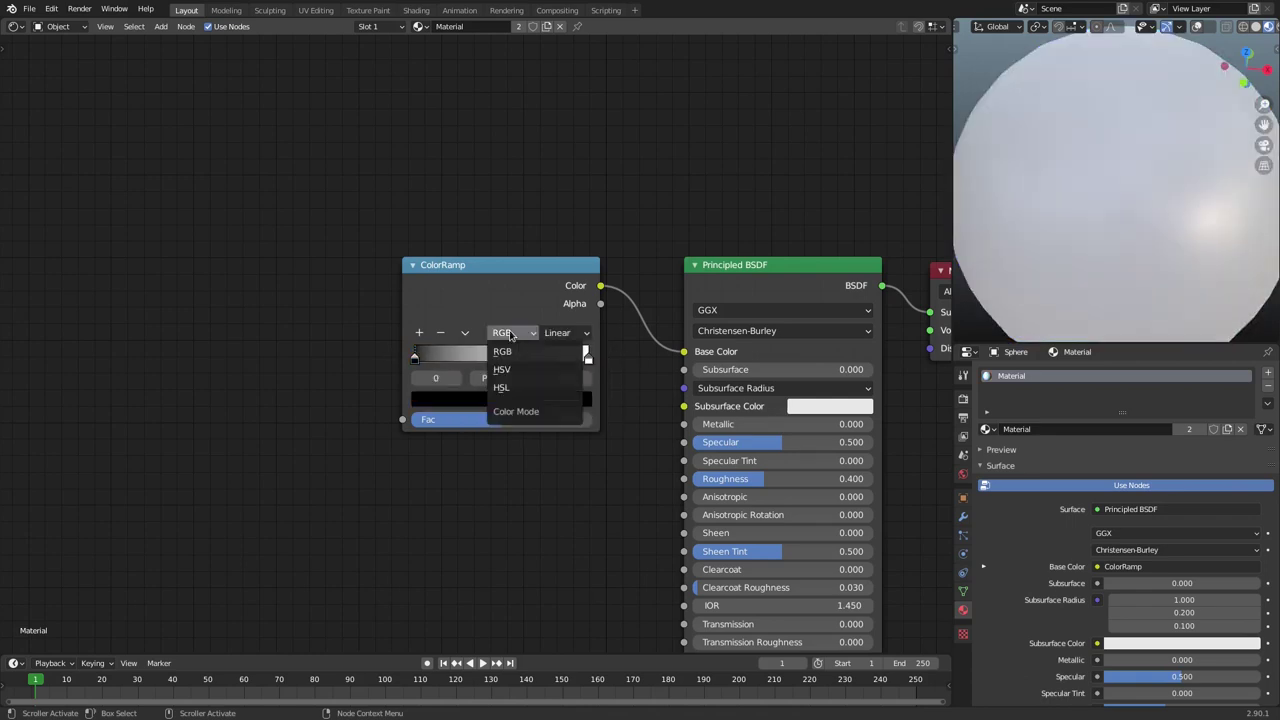
{"action": "left_click", "coordinate": [530, 399]}
{"action": "left_click_drag", "start_coordinate": [555, 240], "coordinate": [554, 204]}
{"action": "left_click", "coordinate": [492, 281]}
{"action": "left_click", "coordinate": [591, 355]}
{"action": "left_click", "coordinate": [561, 402]}
{"action": "left_click_drag", "start_coordinate": [471, 231], "coordinate": [457, 258]}
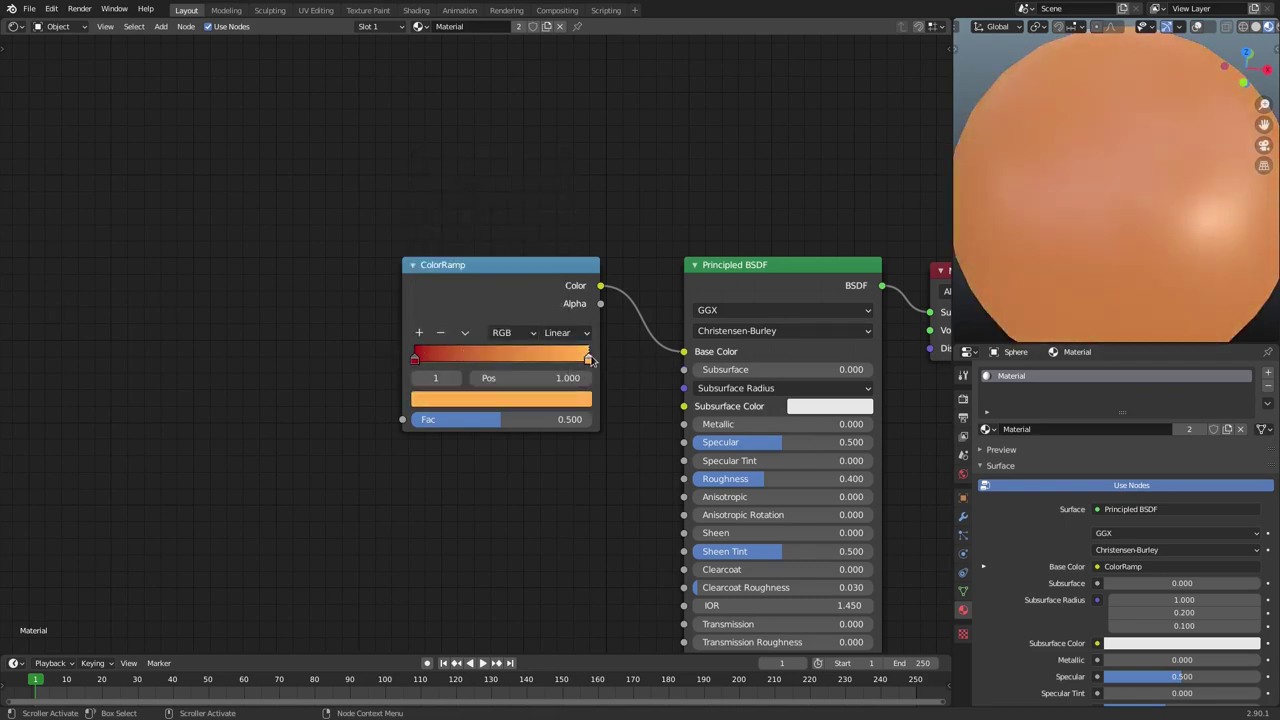
{"action": "left_click", "coordinate": [415, 357]}
{"action": "left_click", "coordinate": [457, 399]}
{"action": "left_click_drag", "start_coordinate": [554, 204], "coordinate": [554, 166]}
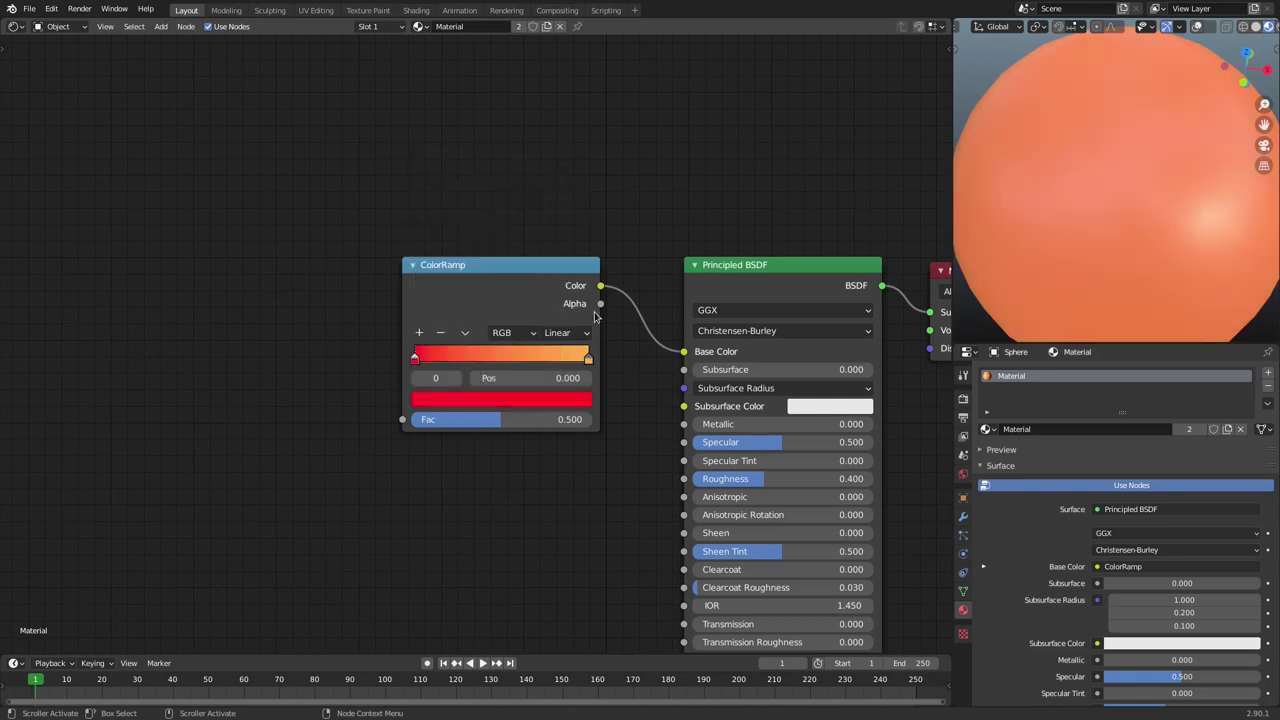
Compare the ColorRamp's HSV and HSL color modes, ending on HSL.
{"action": "left_click", "coordinate": [507, 335]}
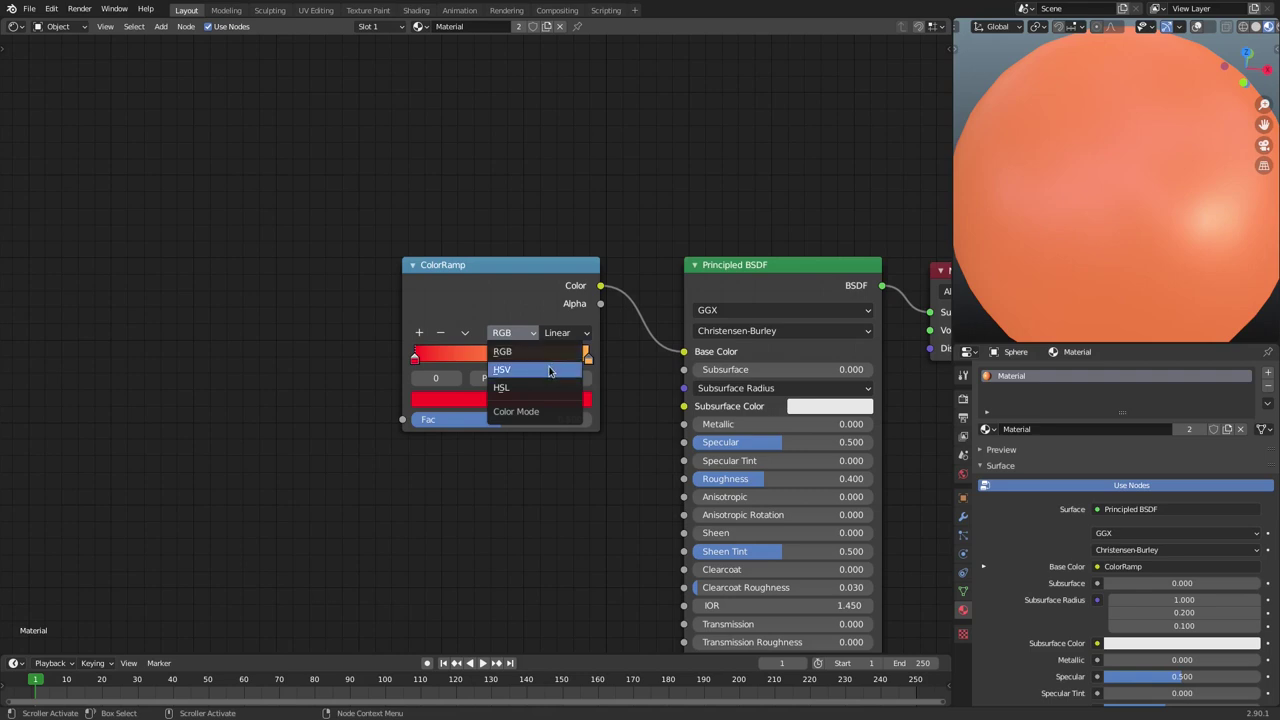
{"action": "left_click", "coordinate": [549, 372]}
{"action": "left_click", "coordinate": [510, 332]}
{"action": "left_click", "coordinate": [569, 379]}
{"action": "left_click", "coordinate": [509, 334]}
{"action": "left_click", "coordinate": [564, 371]}
{"action": "left_click", "coordinate": [513, 334]}
{"action": "left_click", "coordinate": [521, 388]}
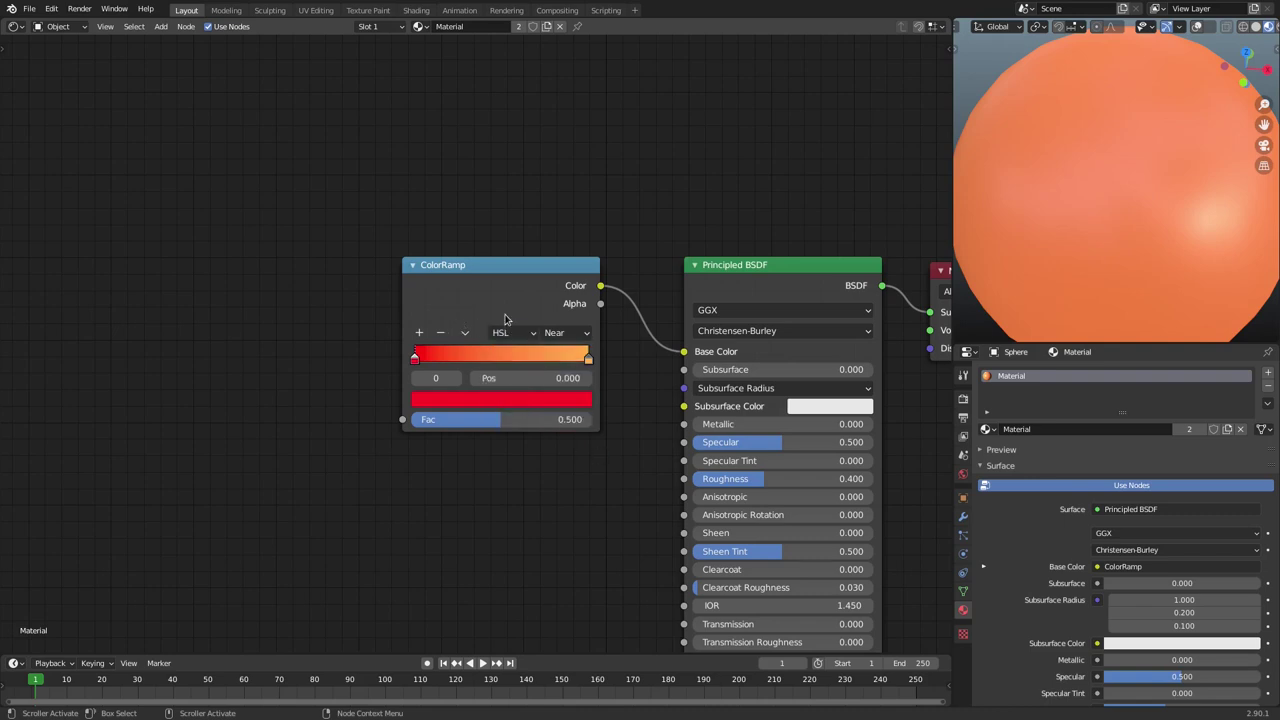
Recolour the red start stop cyan and set the ColorRamp's color mode to RGB.
{"action": "left_click", "coordinate": [480, 403]}
{"action": "left_click_drag", "start_coordinate": [489, 250], "coordinate": [494, 162]}
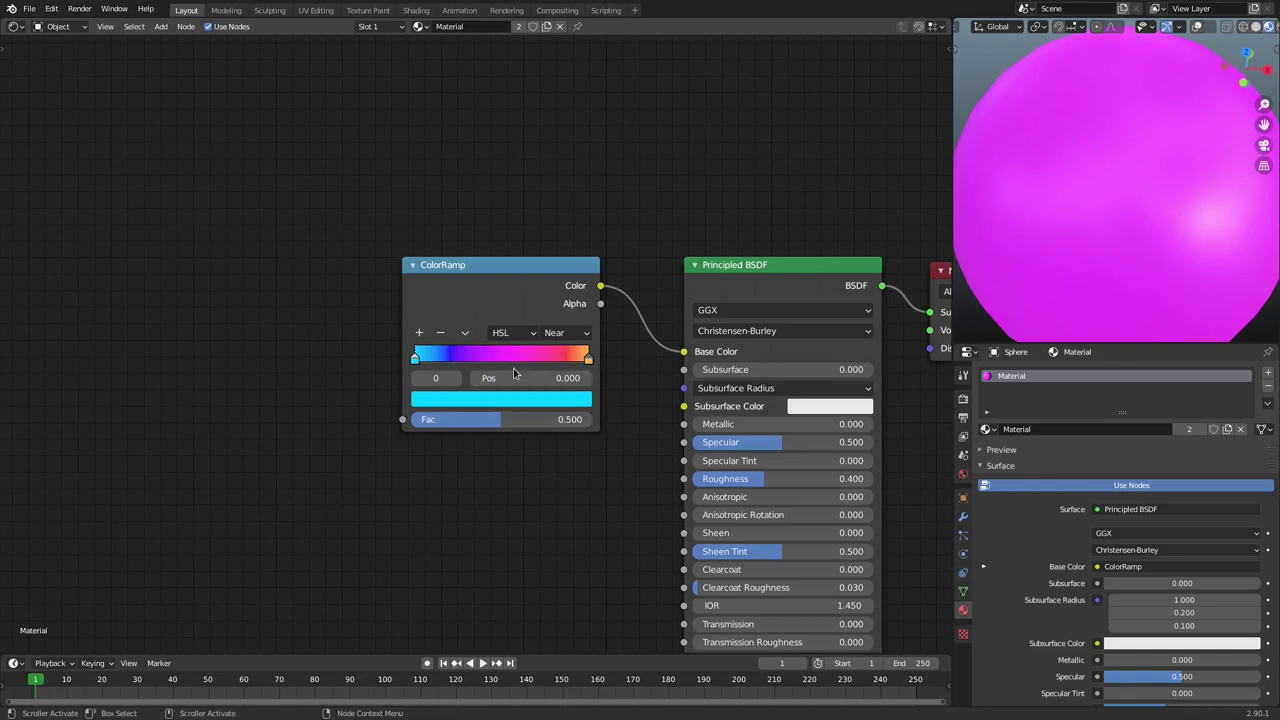
{"action": "left_click", "coordinate": [505, 332]}
{"action": "left_click", "coordinate": [515, 350]}
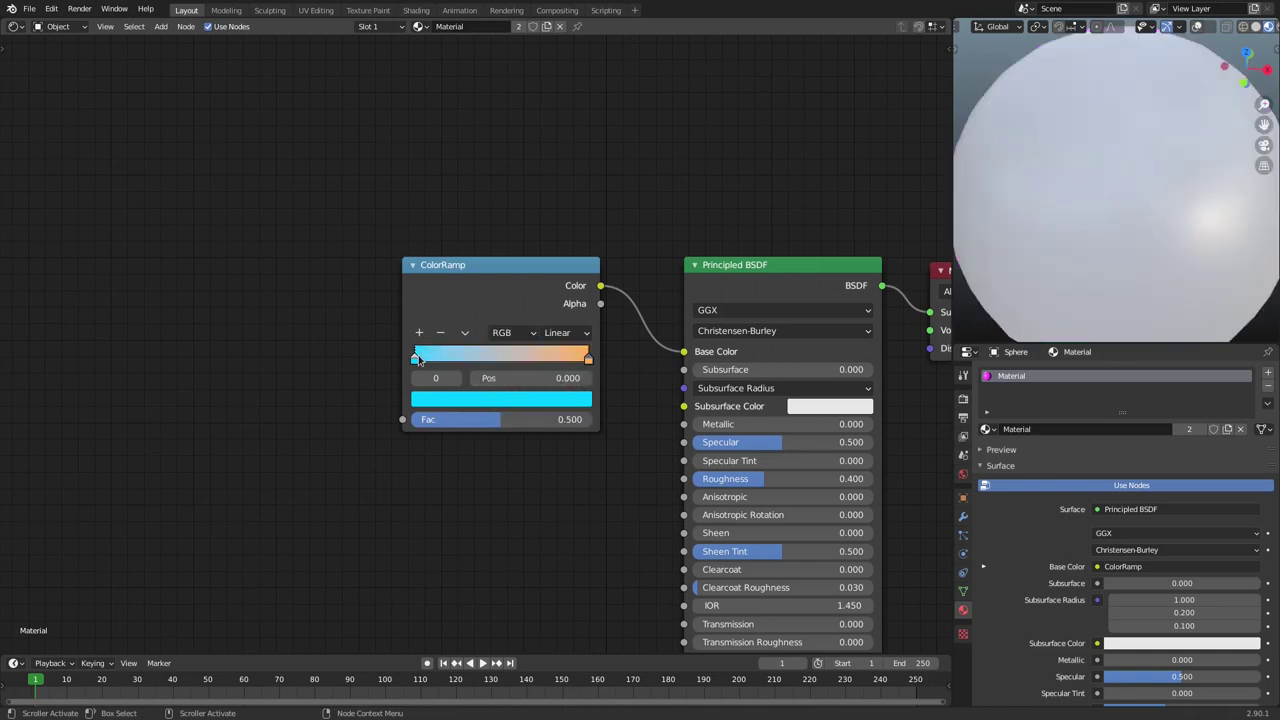
Try a middle ColorRamp stop at position 0.500, open its color for inspection, and delete the stop.
{"action": "left_click", "coordinate": [588, 359]}
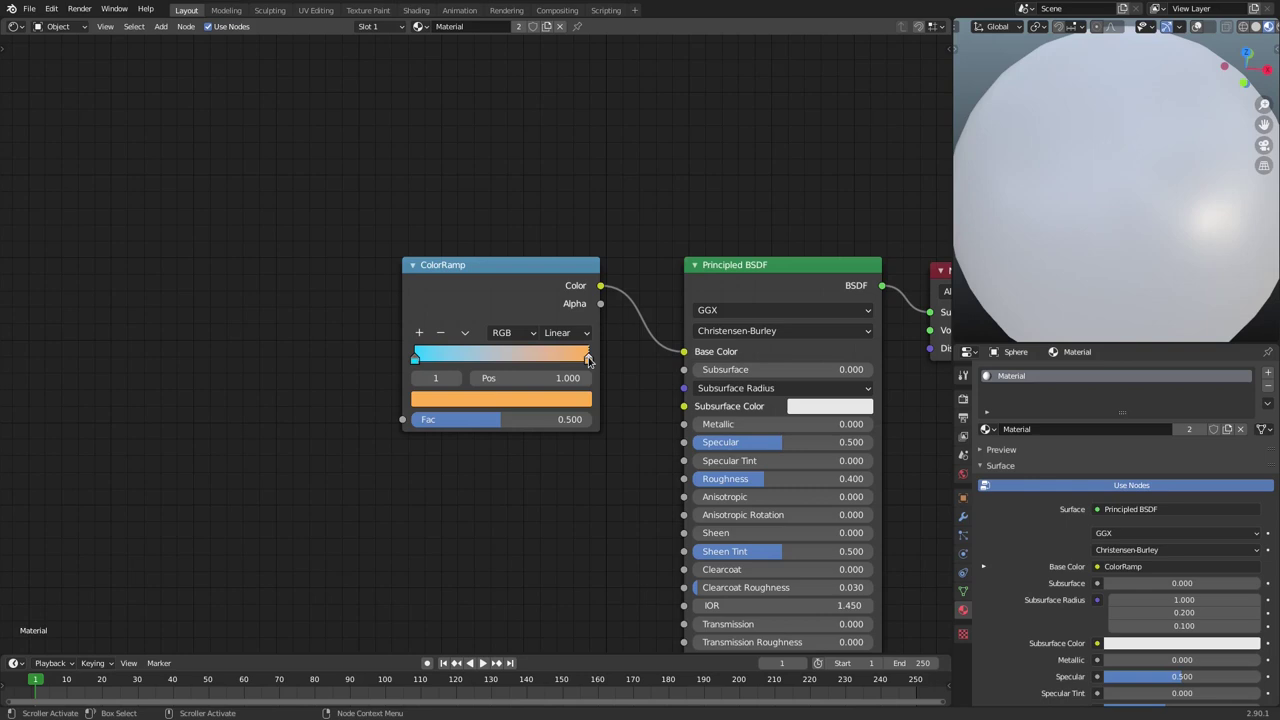
{"action": "left_click", "coordinate": [420, 333]}
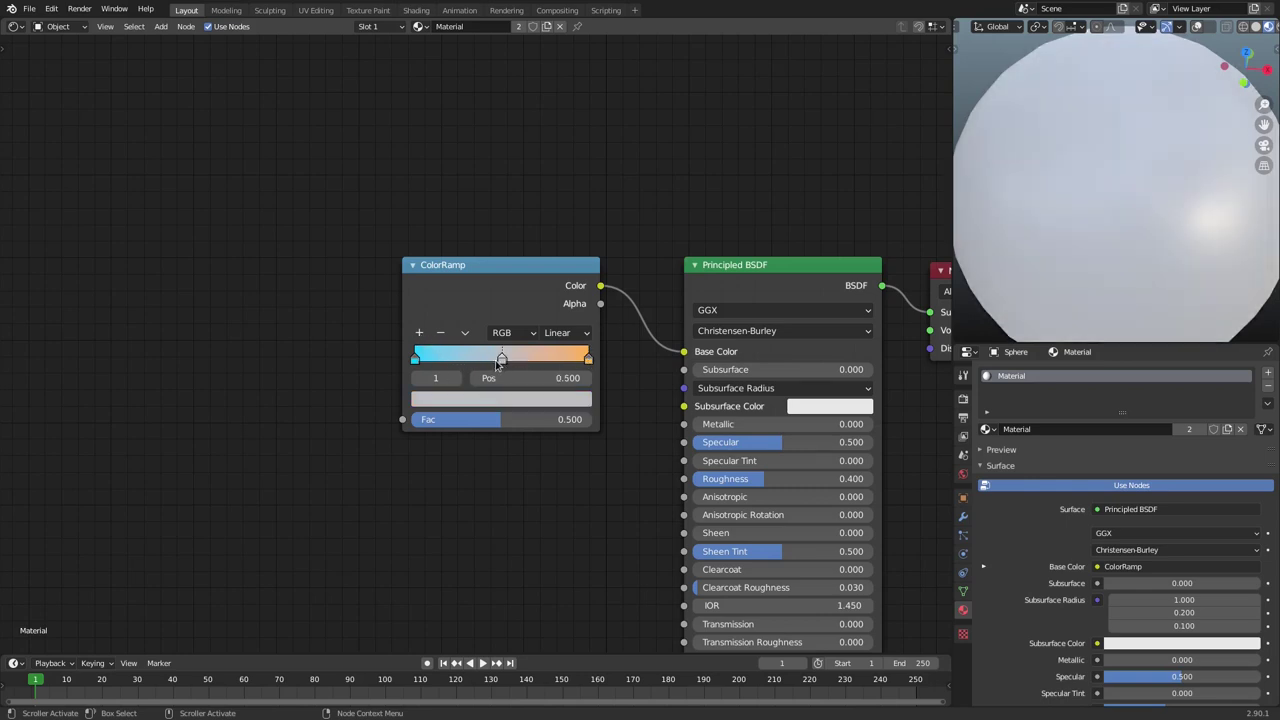
{"action": "left_click", "coordinate": [506, 400]}
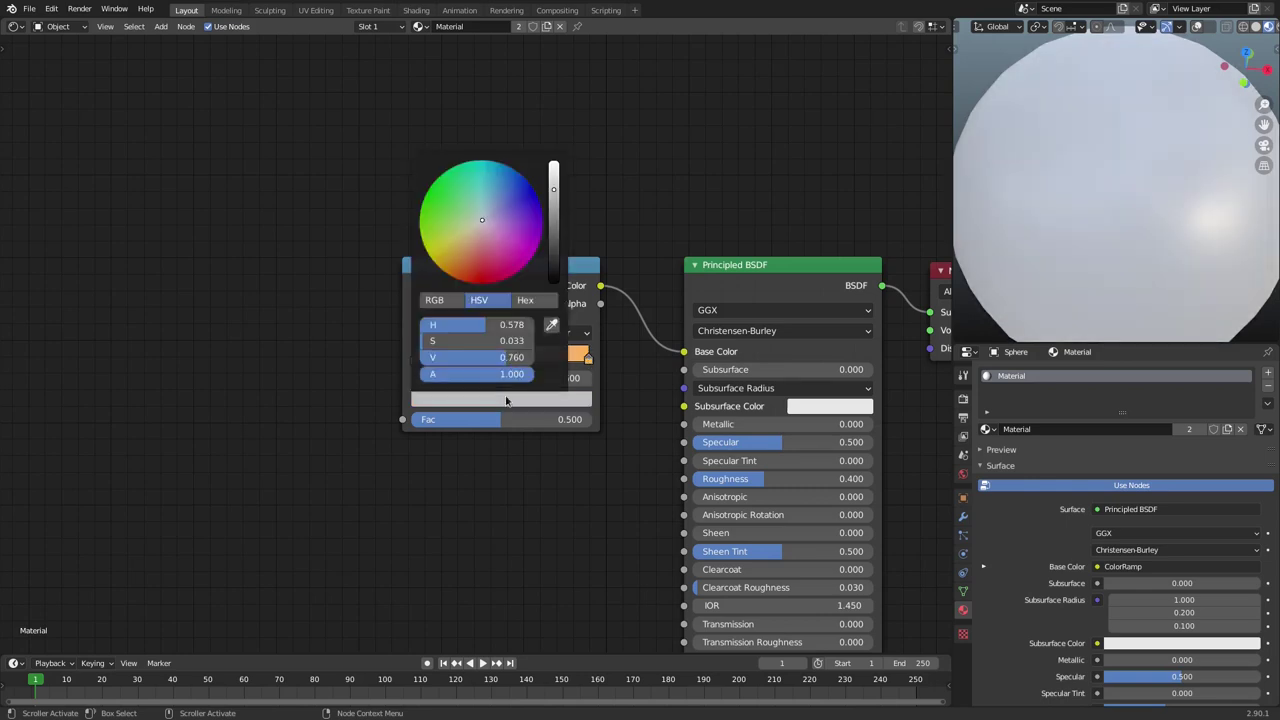
{"action": "left_click", "coordinate": [441, 333]}
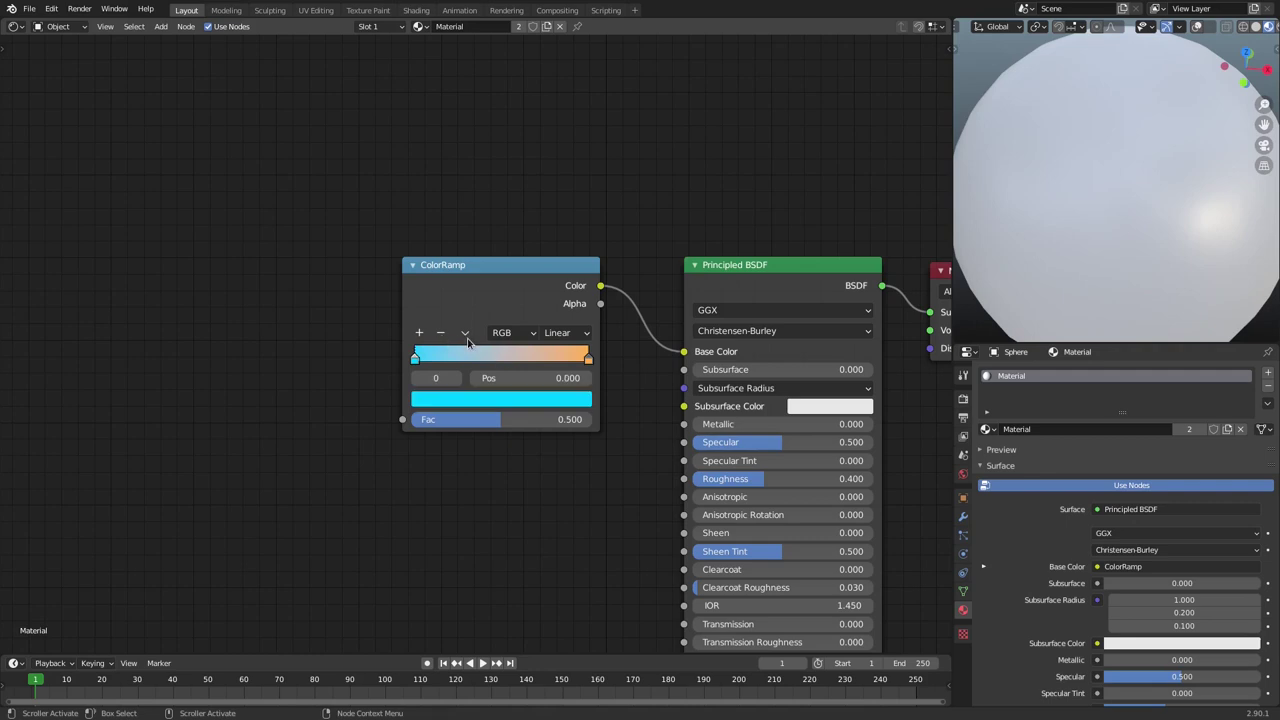
Compare the ColorRamp's HSV and HSL color modes for the cyan-to-orange gradient, ending on HSV.
{"action": "left_click", "coordinate": [505, 332]}
{"action": "left_click", "coordinate": [498, 368]}
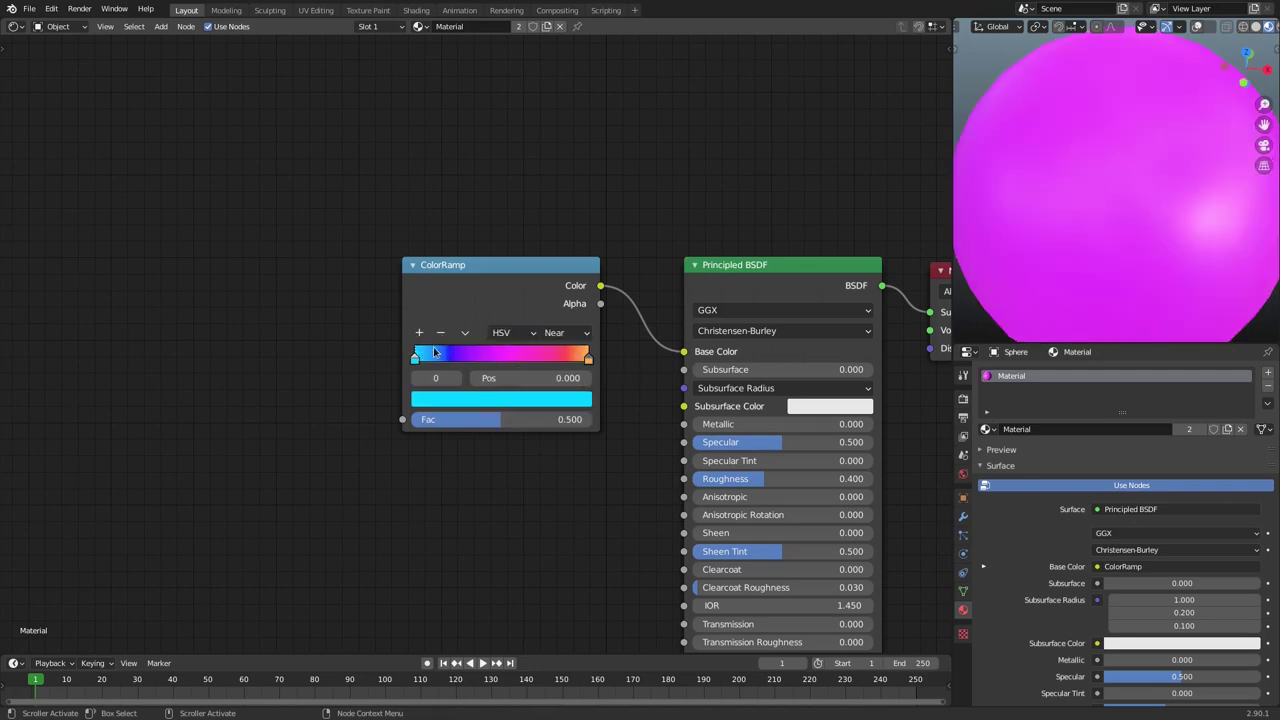
{"action": "left_click", "coordinate": [527, 338]}
{"action": "left_click", "coordinate": [501, 387]}
{"action": "left_click", "coordinate": [513, 333]}
{"action": "left_click", "coordinate": [513, 371]}
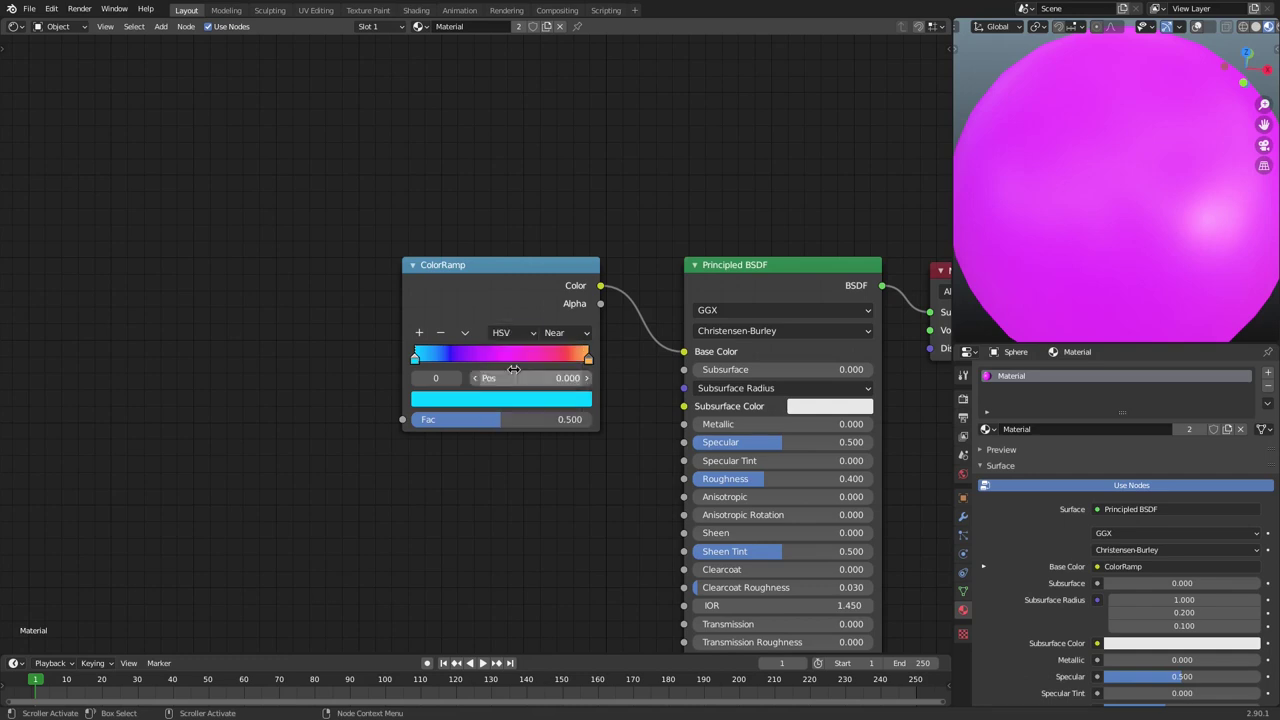
Try the ColorRamp's alternative hue interpolation directions in HSV mode, ending back on Near.
{"action": "left_click", "coordinate": [565, 333]}
{"action": "left_click", "coordinate": [576, 370]}
{"action": "left_click", "coordinate": [565, 333]}
{"action": "left_click", "coordinate": [565, 388]}
{"action": "left_click", "coordinate": [560, 336]}
{"action": "left_click", "coordinate": [576, 407]}
{"action": "left_click", "coordinate": [565, 333]}
{"action": "left_click", "coordinate": [565, 352]}
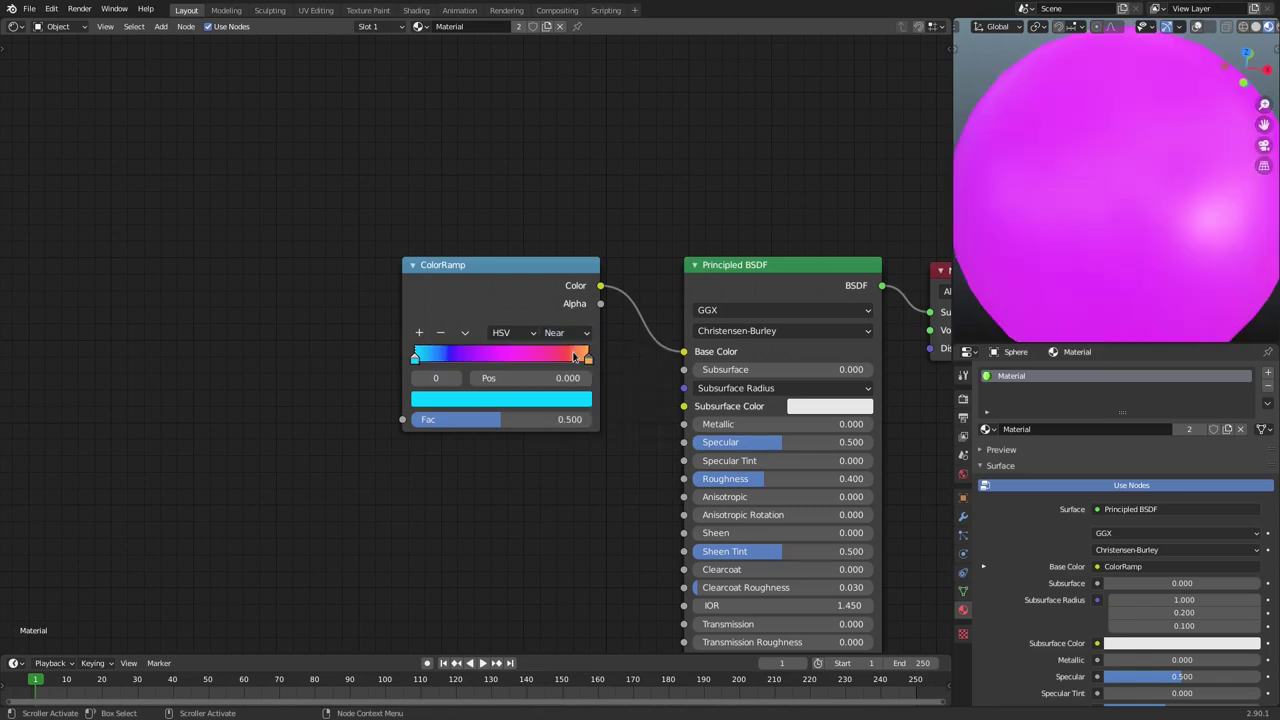
Switch the ColorRamp's color mode to RGB and back to HSV to compare the two gradients.
{"action": "left_click", "coordinate": [516, 341]}
{"action": "left_click", "coordinate": [520, 355]}
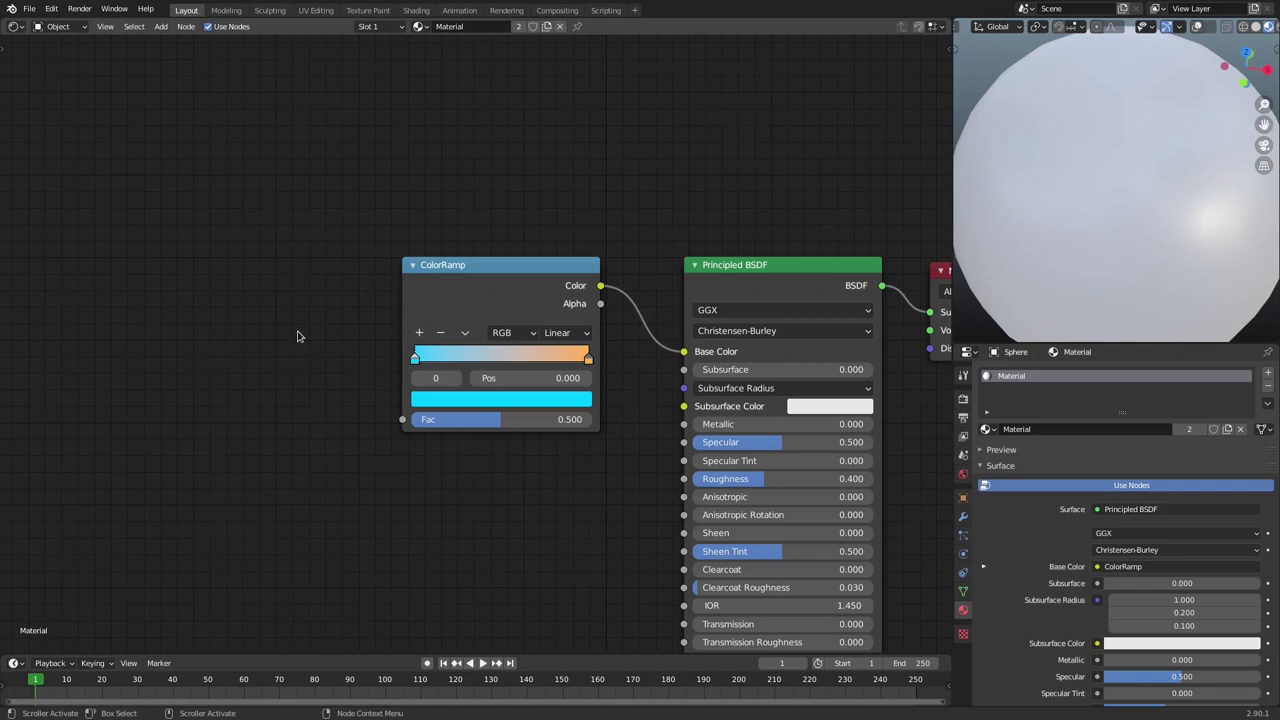
{"action": "left_click", "coordinate": [505, 334]}
{"action": "left_click", "coordinate": [519, 361]}
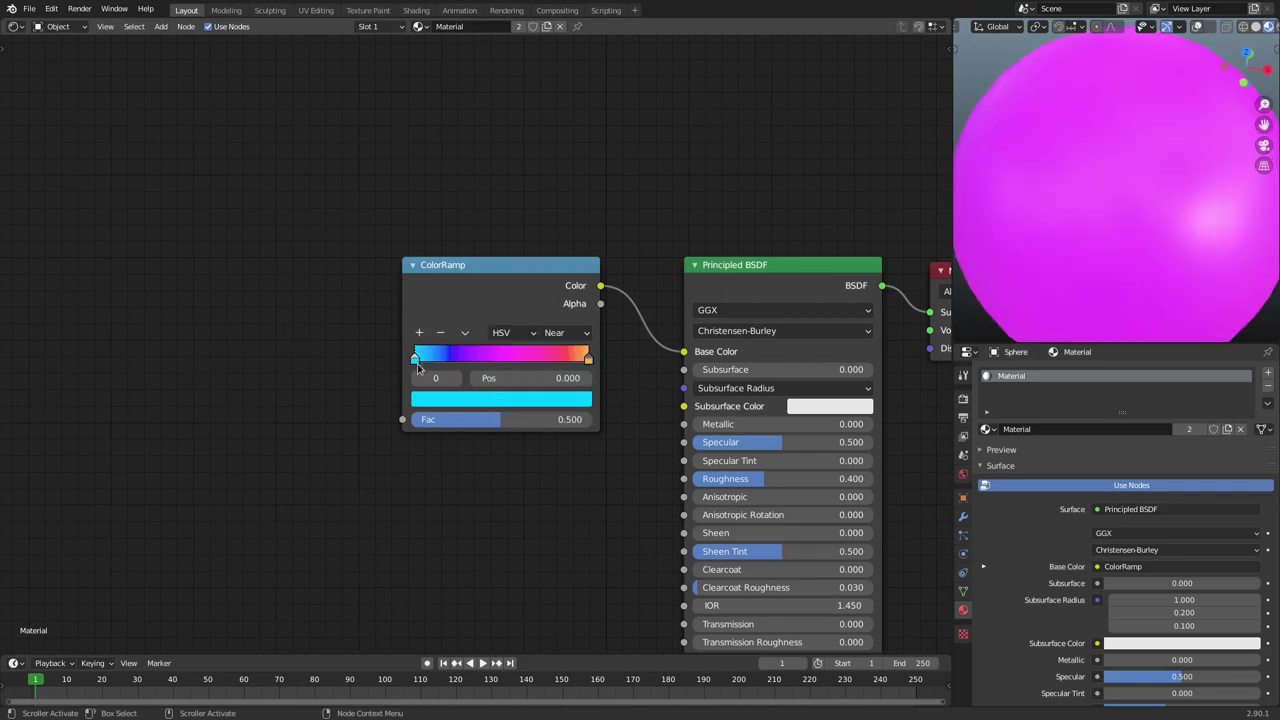
Add a Gradient Texture node before the ColorRamp and connect its Color output to the ColorRamp's Fac input.
{"action": "scroll", "coordinate": [1117, 236], "scroll_direction": "down", "scroll_amount": 2}
{"action": "middle_click_drag", "start_coordinate": [1204, 182], "coordinate": [1184, 134]}
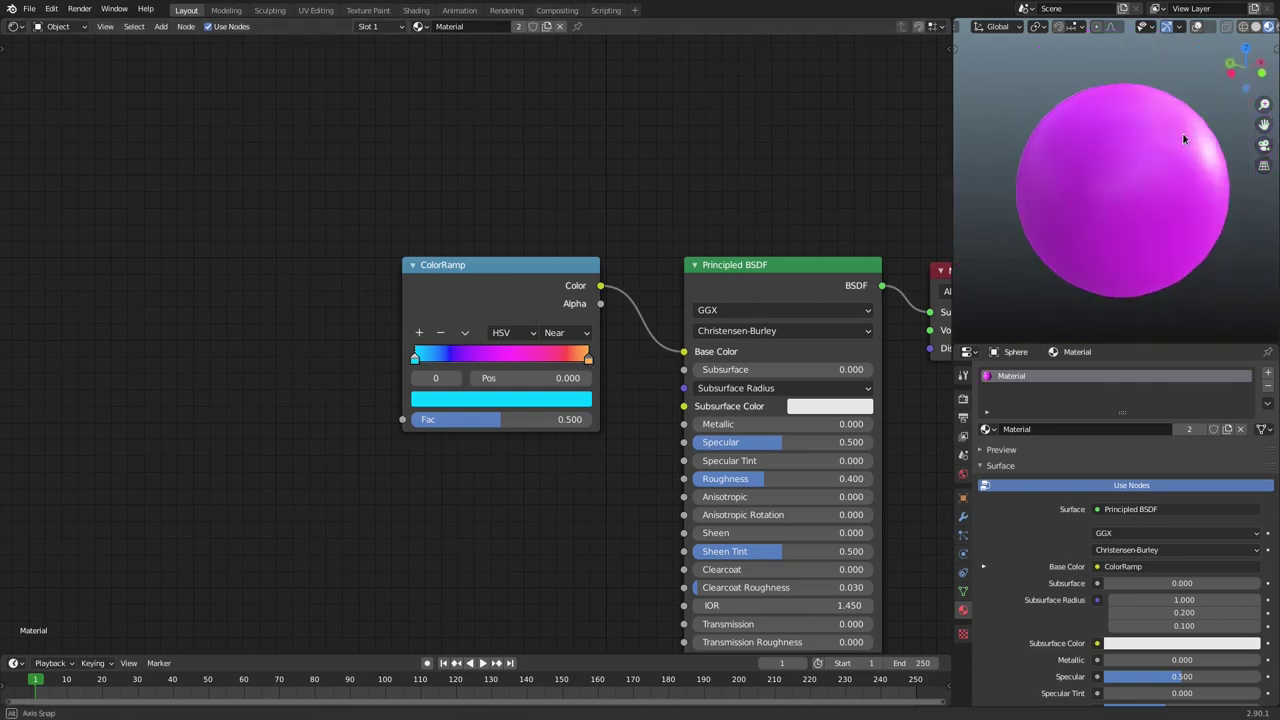
{"action": "scroll", "coordinate": [505, 357], "scroll_direction": "up", "scroll_amount": 2}
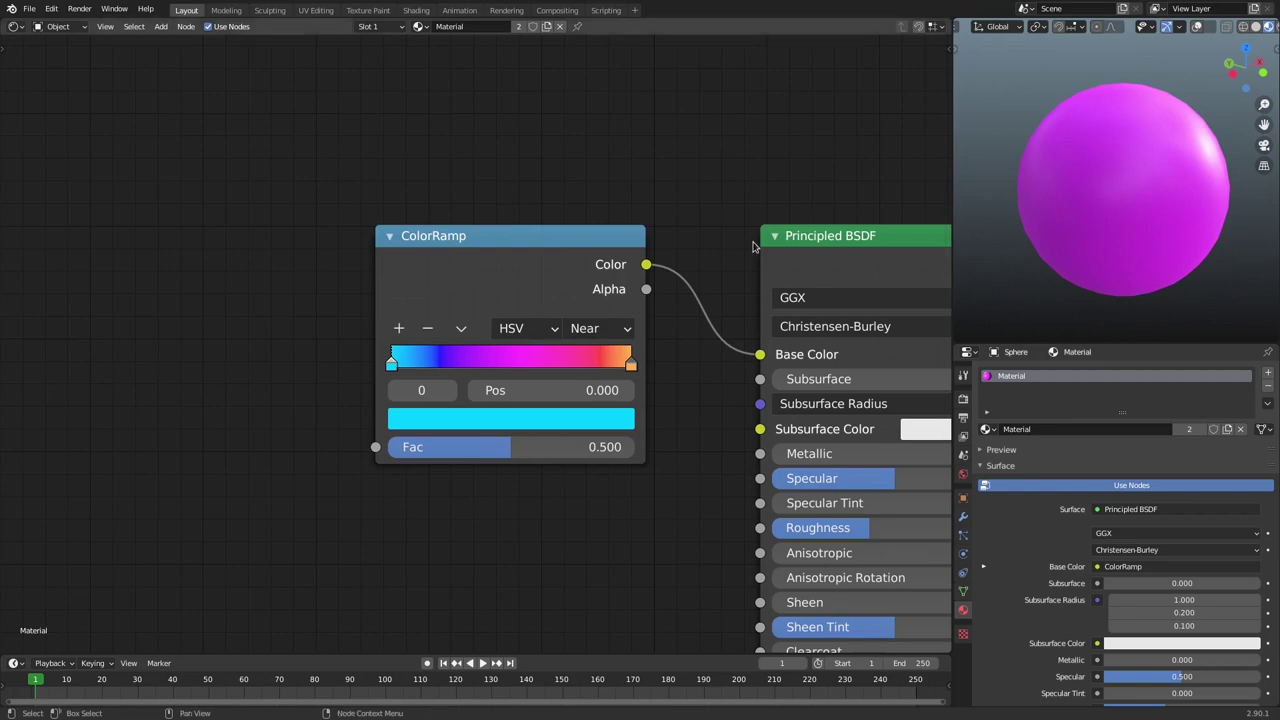
{"action": "key", "text": "shift+a"}
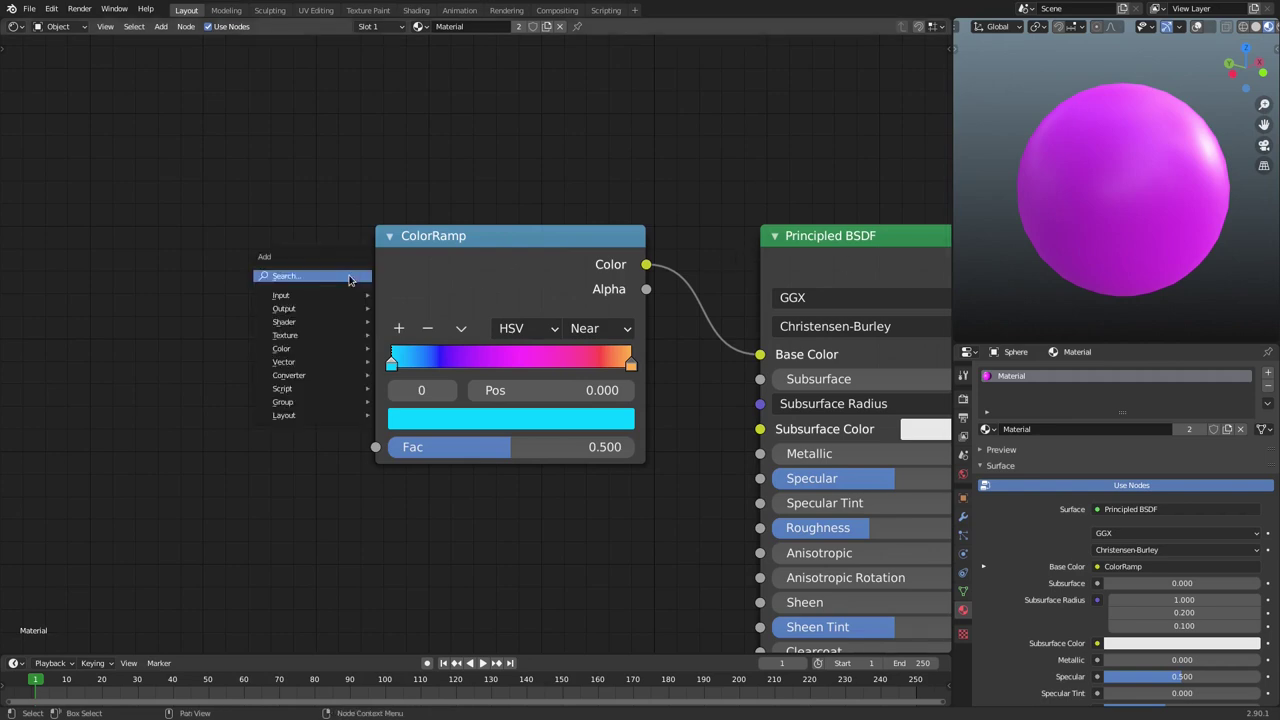
{"action": "left_click", "coordinate": [349, 277]}
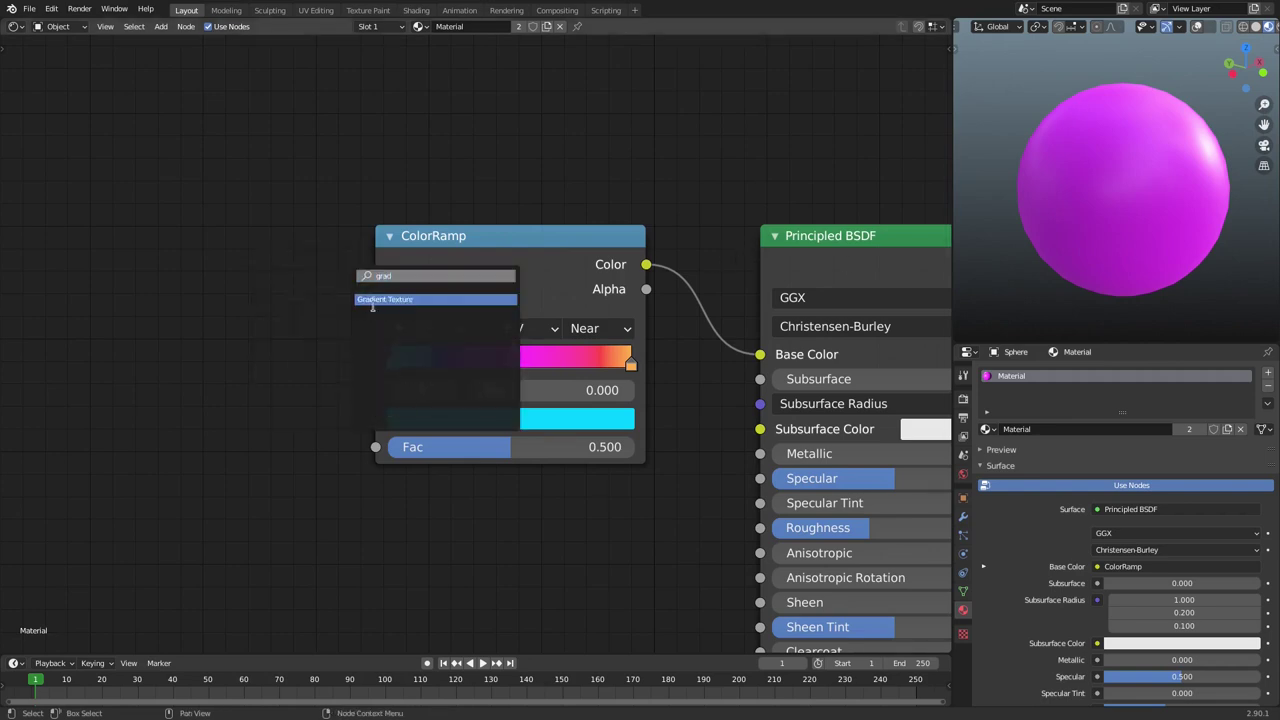
{"action": "left_click", "coordinate": [384, 299]}
{"action": "left_click_drag", "start_coordinate": [300, 290], "coordinate": [376, 447]}
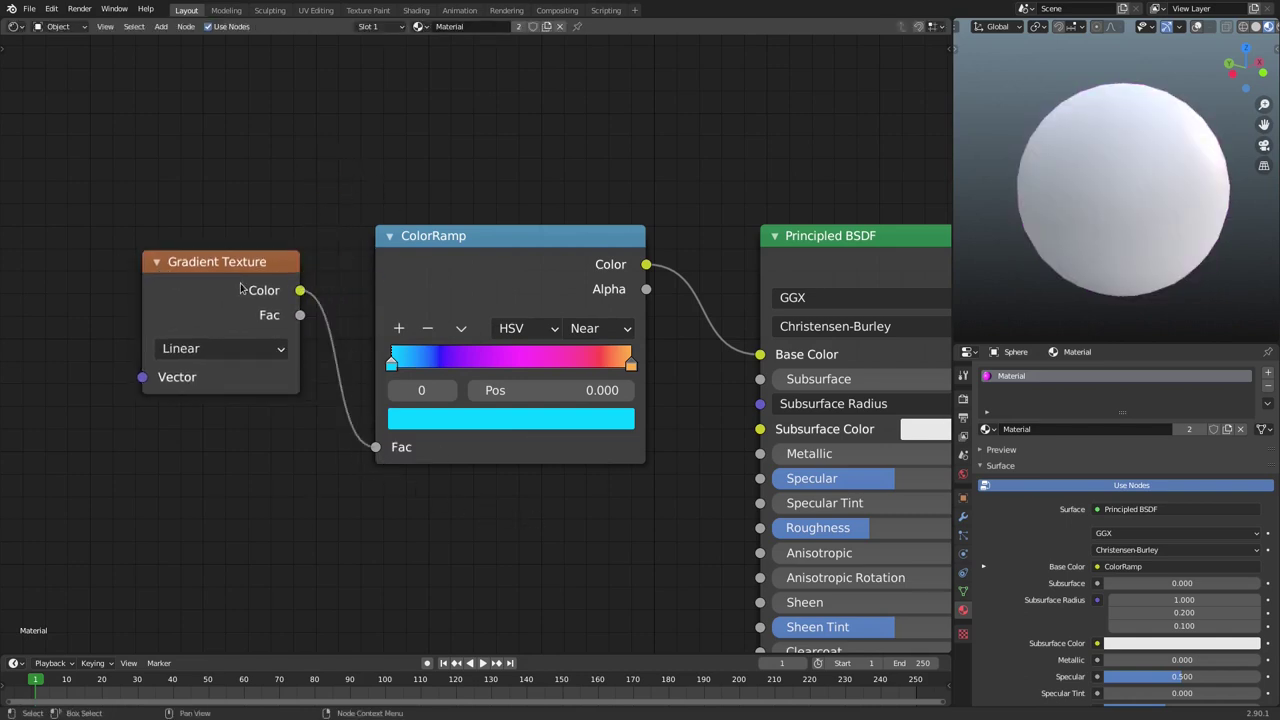
{"action": "left_click_drag", "start_coordinate": [243, 292], "coordinate": [269, 266]}
Try the Gradient Texture's Quadratic, Easing and Radial types, return it to Linear, and inspect the sphere's gradient.
{"action": "mouse_move", "coordinate": [1100, 238]}
{"action": "middle_mouse_down"}
{"action": "mouse_move", "coordinate": [982, 230]}
{"action": "mouse_move", "coordinate": [1167, 214]}
{"action": "mouse_move", "coordinate": [1014, 220]}
{"action": "mouse_move", "coordinate": [1263, 238]}
{"action": "mouse_move", "coordinate": [1088, 243]}
{"action": "middle_mouse_up"}
{"action": "scroll", "coordinate": [426, 435], "scroll_direction": "down", "scroll_amount": 2}
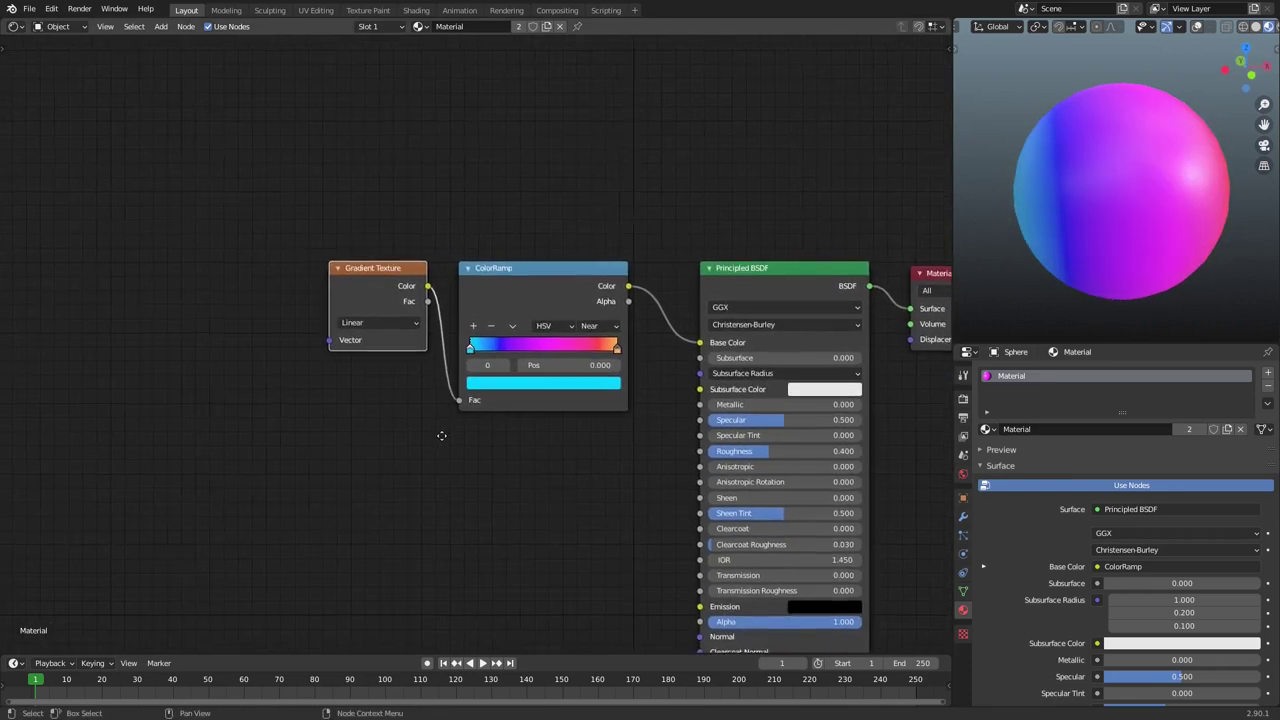
{"action": "middle_click_drag", "start_coordinate": [426, 435], "coordinate": [464, 438]}
{"action": "left_click", "coordinate": [420, 330]}
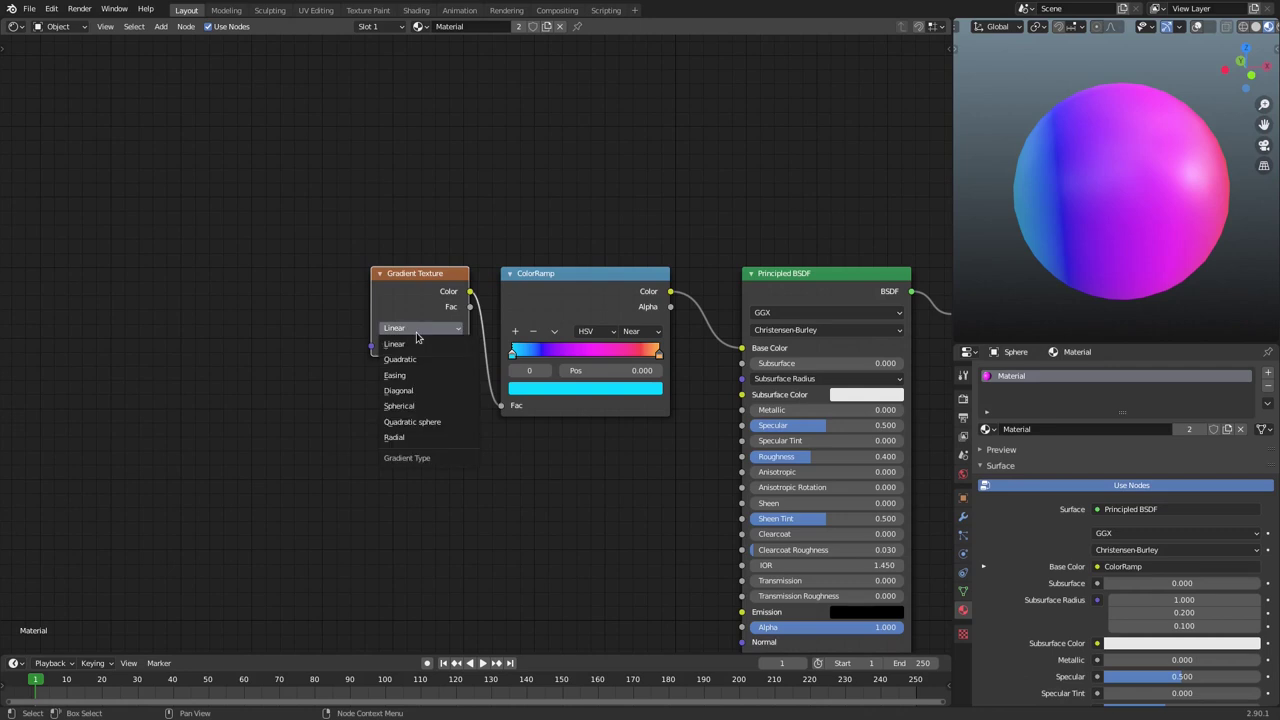
{"action": "left_click", "coordinate": [444, 360]}
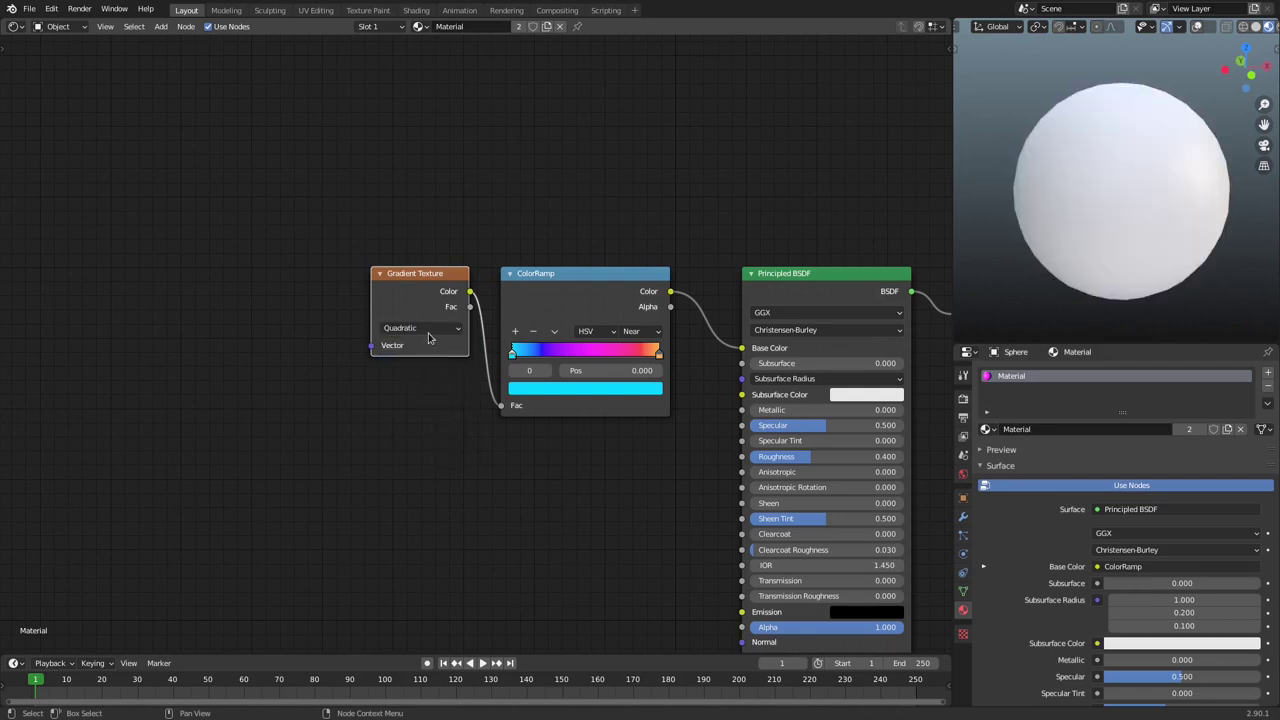
{"action": "left_click", "coordinate": [426, 333]}
{"action": "left_click", "coordinate": [418, 373]}
{"action": "left_click", "coordinate": [408, 334]}
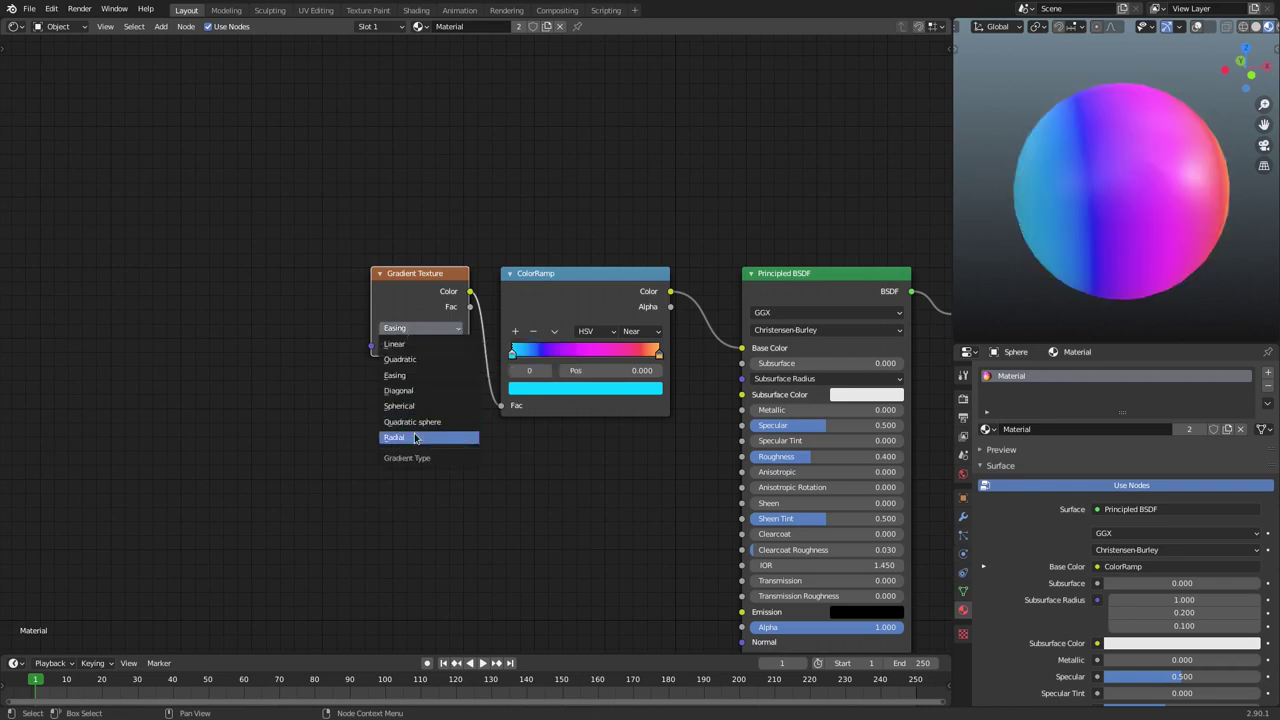
{"action": "left_click", "coordinate": [416, 437]}
{"action": "left_click", "coordinate": [402, 332]}
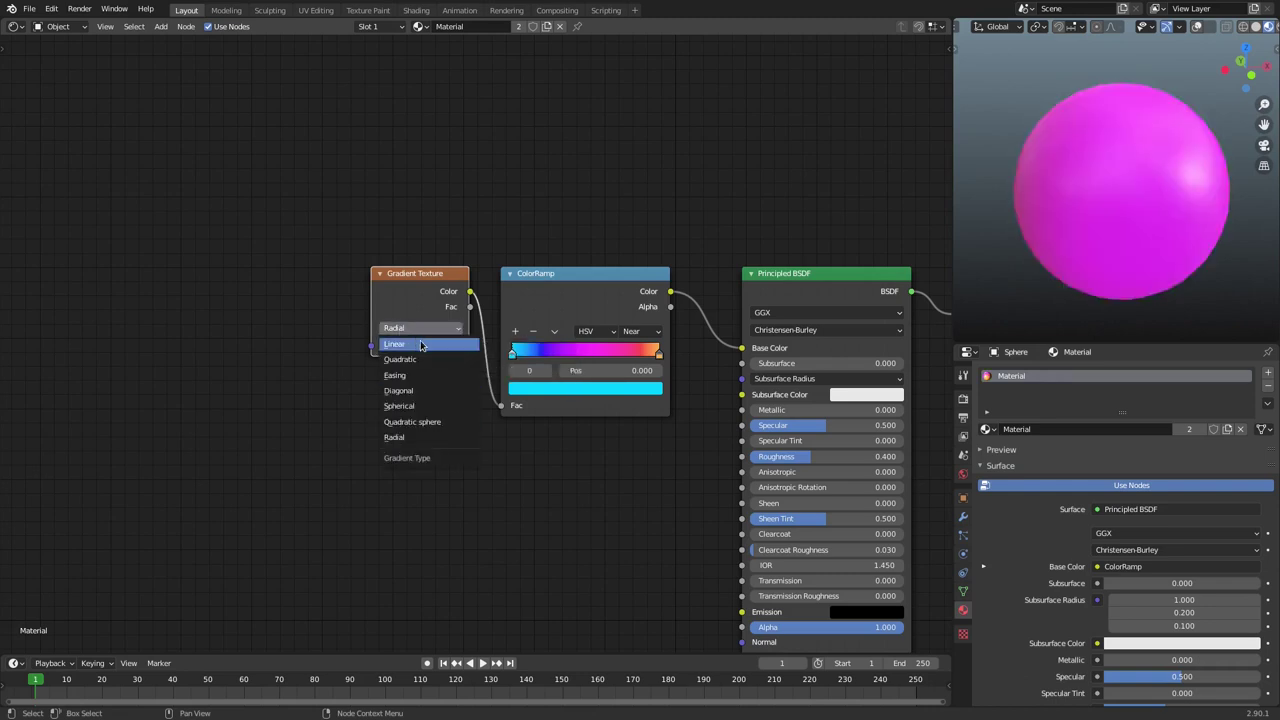
{"action": "left_click", "coordinate": [421, 345]}
{"action": "middle_click_drag", "start_coordinate": [1028, 225], "coordinate": [1200, 240]}
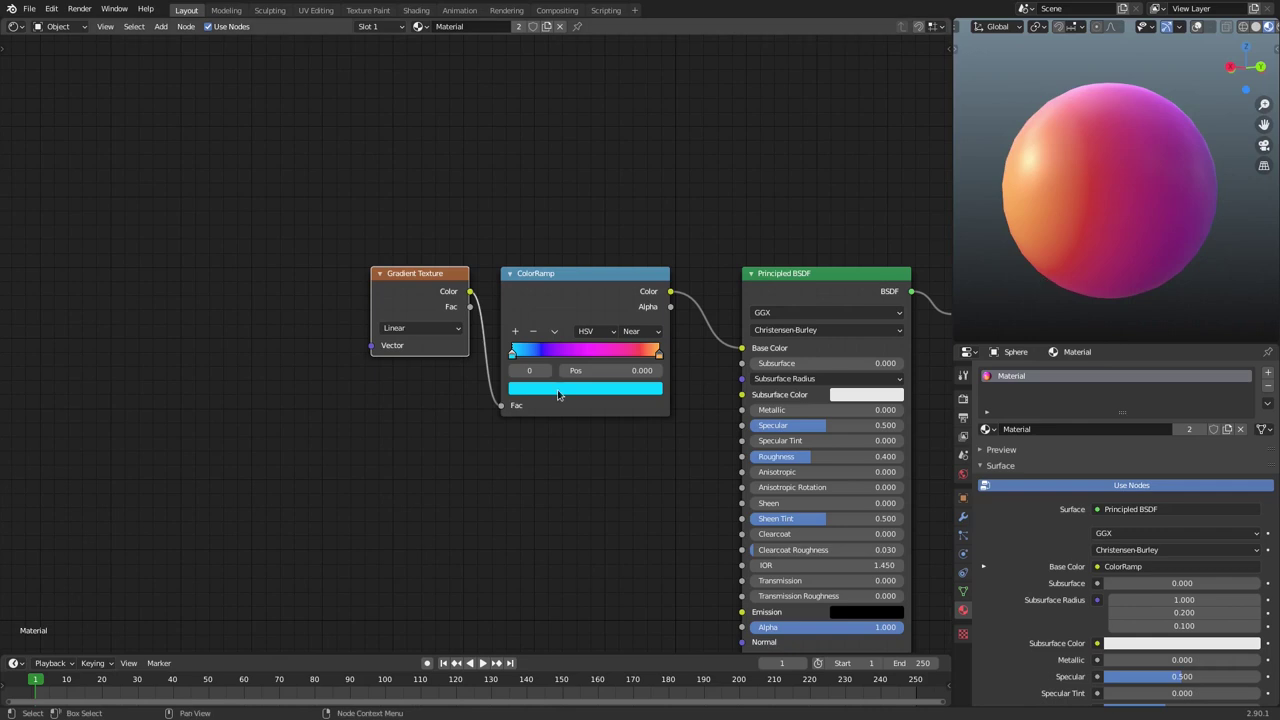
Add a Mapping node before the Gradient Texture and connect its Vector output to the texture's Vector input.
{"action": "key", "text": "shift+a"}
{"action": "left_click", "coordinate": [396, 390]}
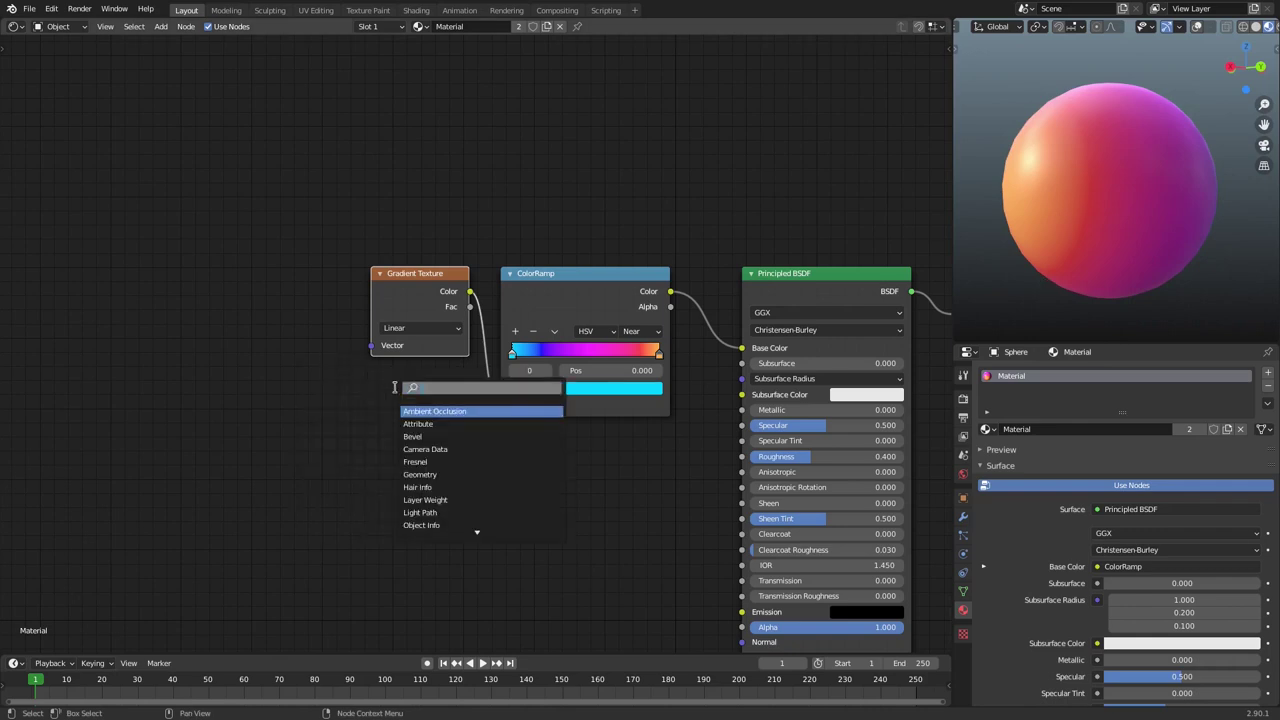
{"action": "type", "text": "mapp"}
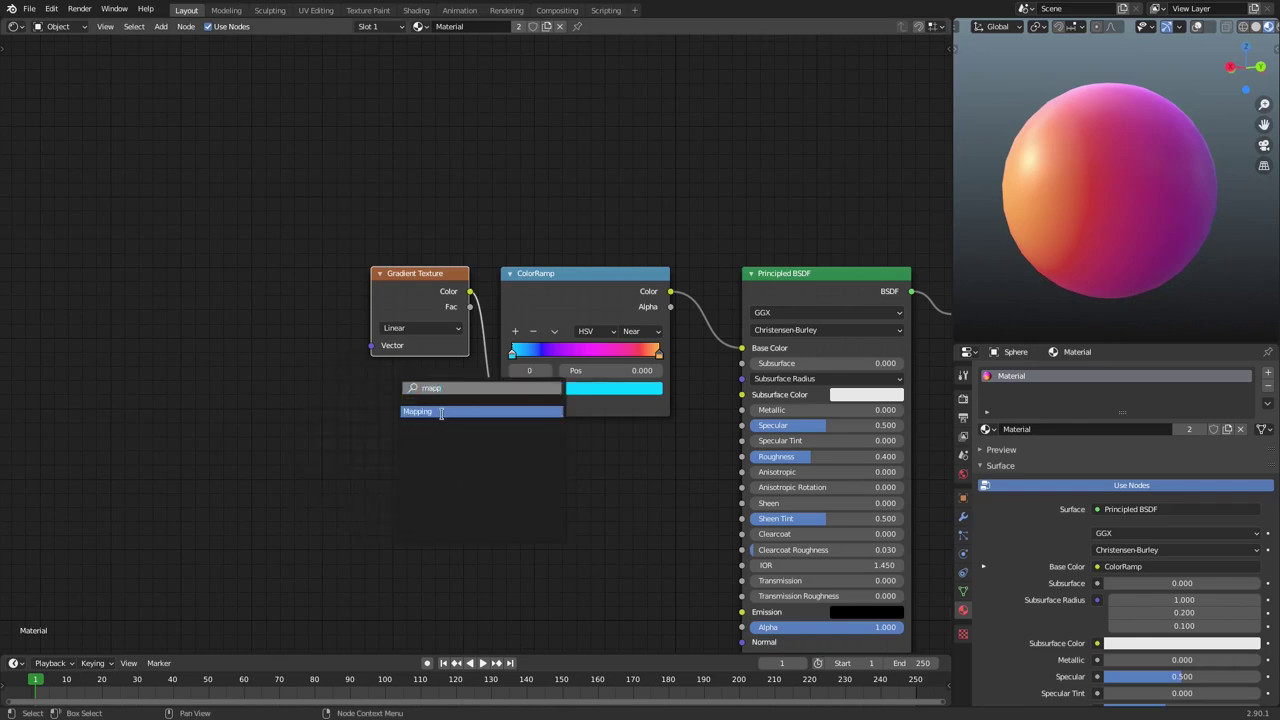
{"action": "left_click", "coordinate": [421, 411]}
{"action": "left_click", "coordinate": [252, 290]}
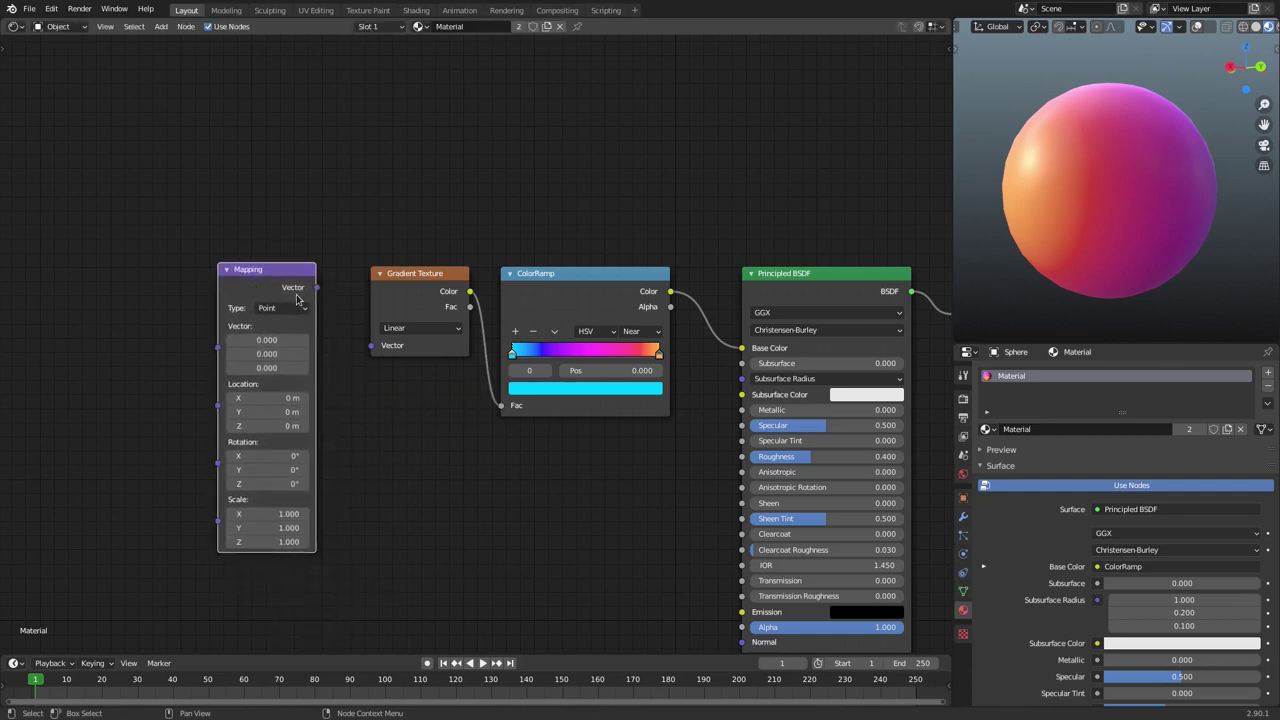
{"action": "left_click_drag", "start_coordinate": [317, 288], "coordinate": [378, 346]}
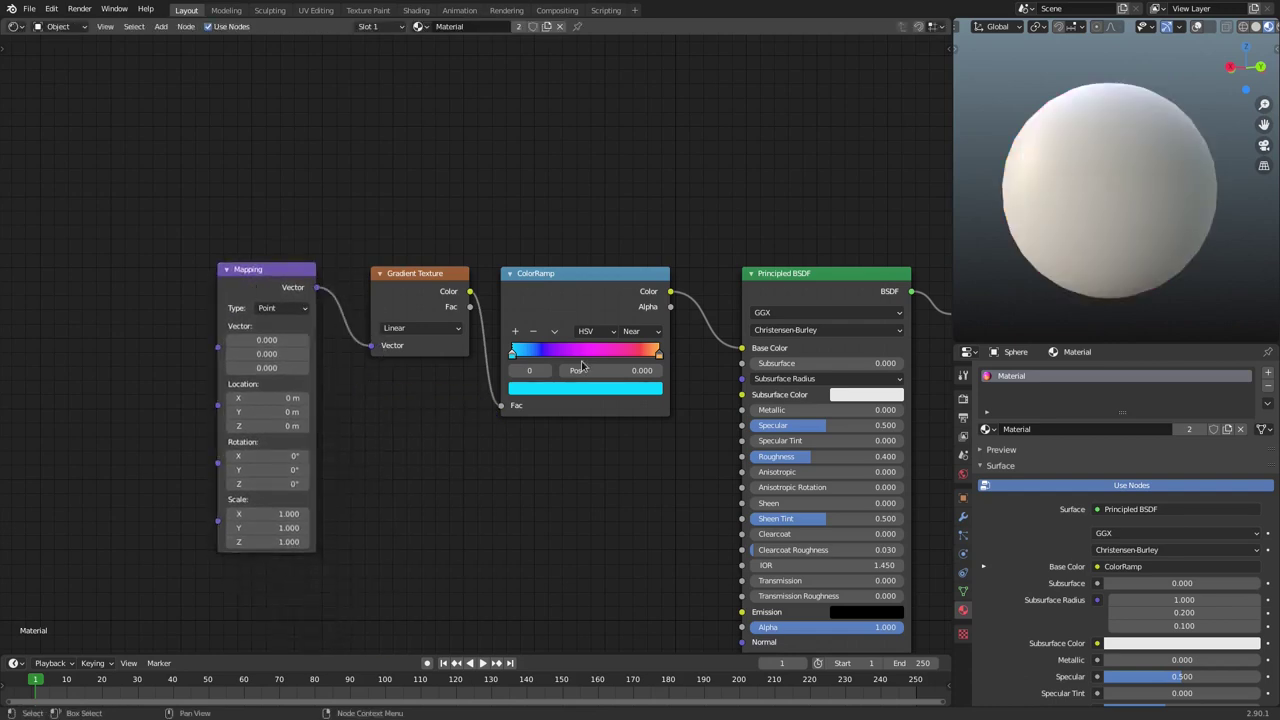
Set the first Vector value of the Mapping node to 0.500 and inspect the sphere's color.
{"action": "middle_click_drag", "start_coordinate": [1077, 231], "coordinate": [1272, 236]}
{"action": "middle_click_drag", "start_coordinate": [1116, 219], "coordinate": [1115, 230]}
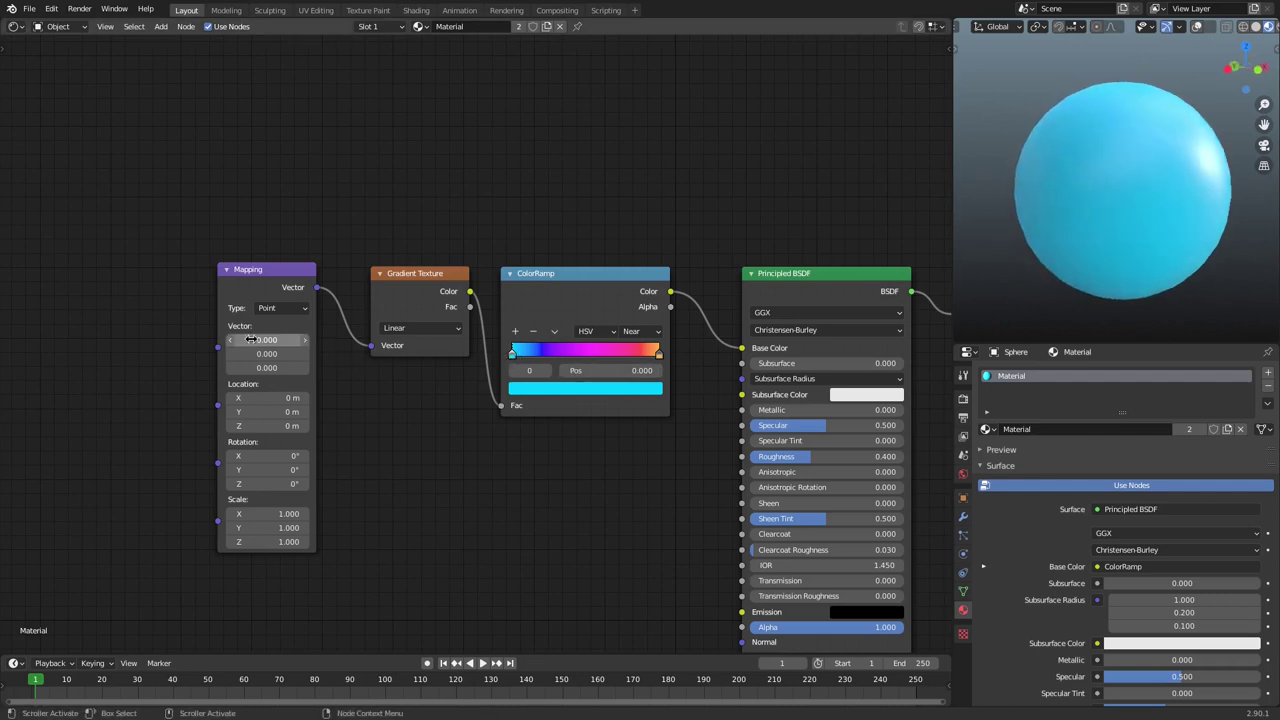
{"action": "mouse_move", "coordinate": [267, 340]}
{"action": "left_mouse_down"}
{"action": "mouse_move", "coordinate": [300, 340]}
{"action": "mouse_move", "coordinate": [246, 340]}
{"action": "mouse_move", "coordinate": [257, 340]}
{"action": "left_mouse_up"}
{"action": "scroll", "coordinate": [971, 95], "scroll_direction": "down", "scroll_amount": 3}
{"action": "mouse_move", "coordinate": [971, 97]}
{"action": "middle_mouse_down"}
{"action": "mouse_move", "coordinate": [957, 107]}
{"action": "mouse_move", "coordinate": [1223, 111]}
{"action": "mouse_move", "coordinate": [1030, 103]}
{"action": "mouse_move", "coordinate": [1248, 141]}
{"action": "middle_mouse_up"}
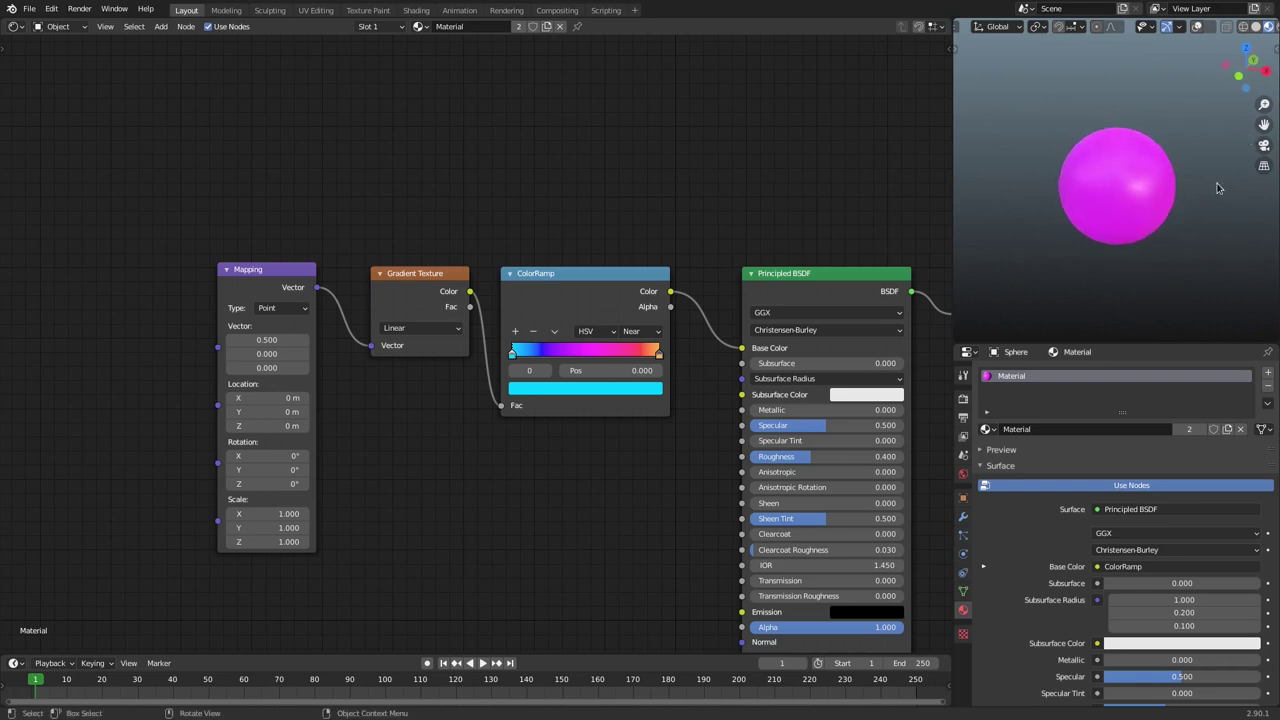
Add a Texture Coordinate node before the Mapping node and connect its Generated output to Mapping's Vector input.
{"action": "middle_click_drag", "start_coordinate": [453, 413], "coordinate": [607, 413]}
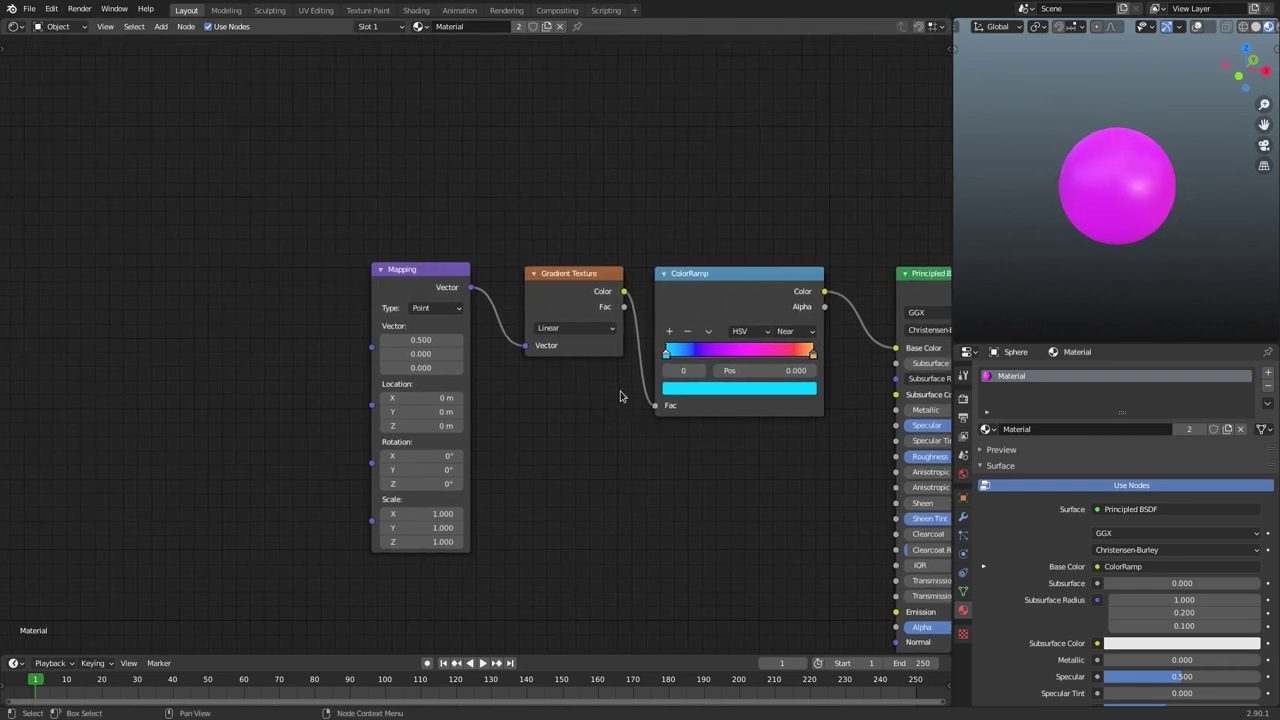
{"action": "key", "text": "shift+a"}
{"action": "left_click", "coordinate": [251, 317]}
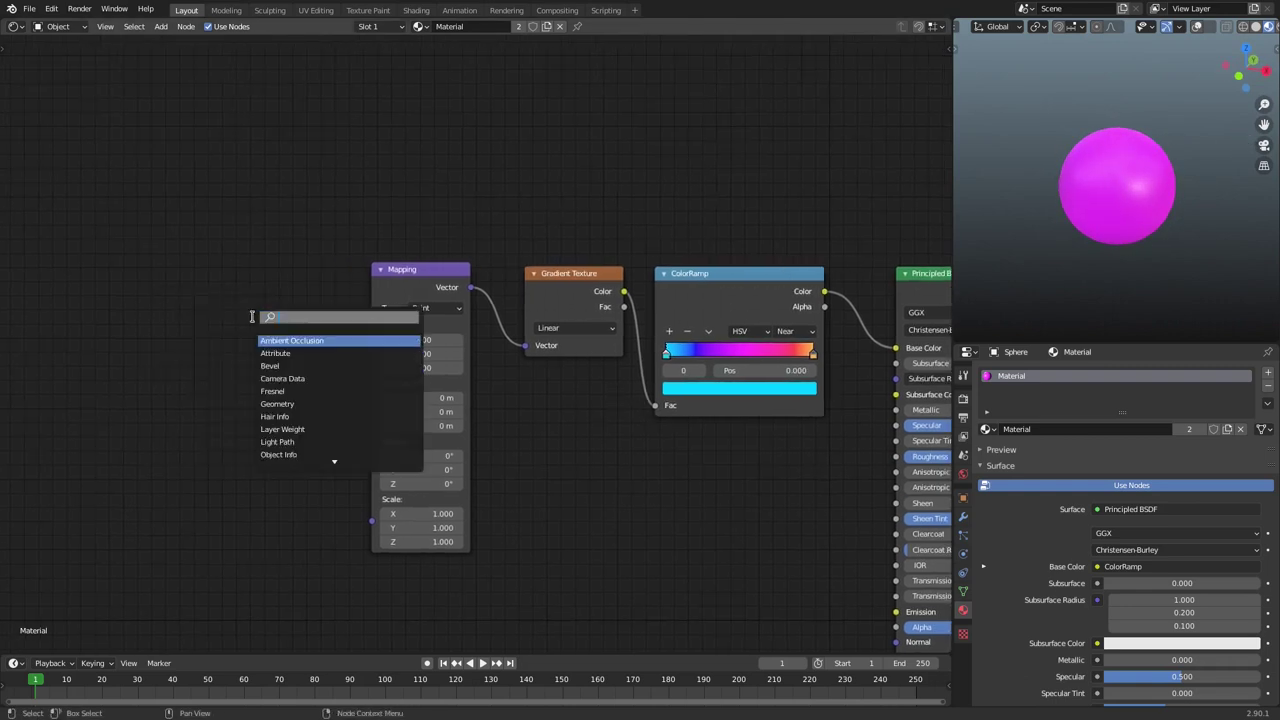
{"action": "type", "text": "text"}
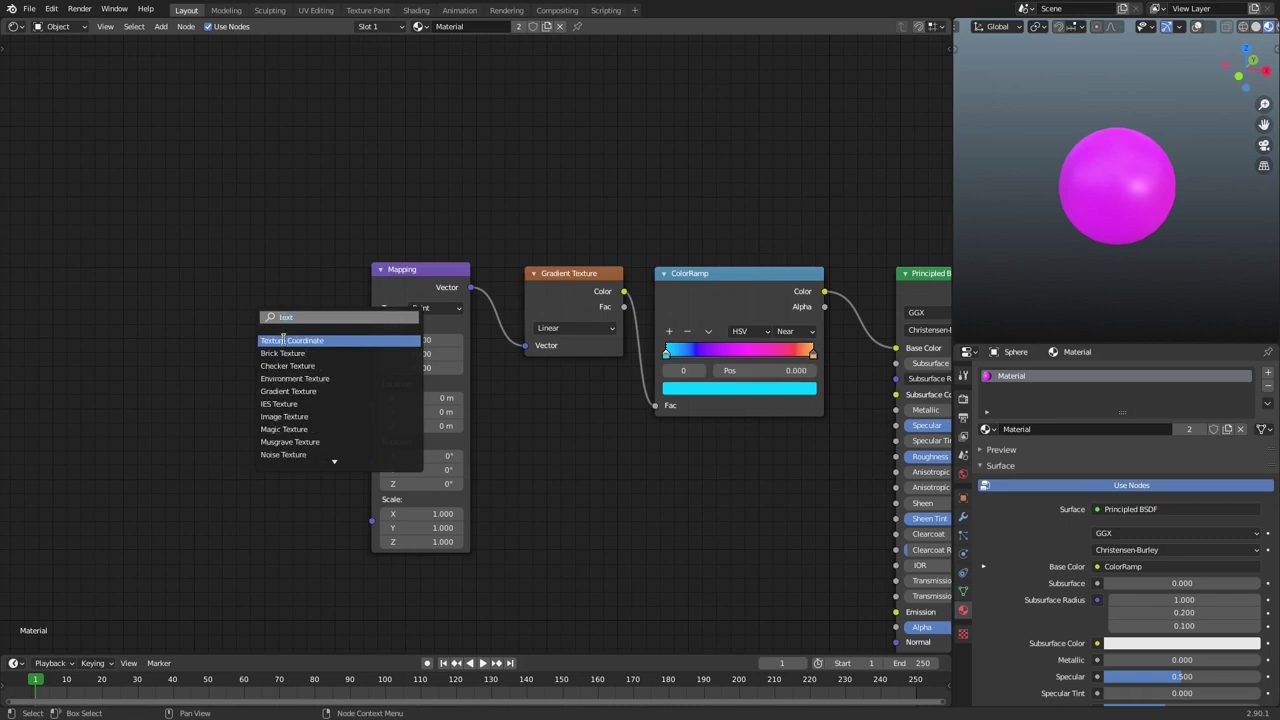
{"action": "left_click", "coordinate": [283, 340]}
{"action": "left_click_drag", "start_coordinate": [307, 285], "coordinate": [314, 263]}
{"action": "left_click_drag", "start_coordinate": [383, 348], "coordinate": [383, 348]}
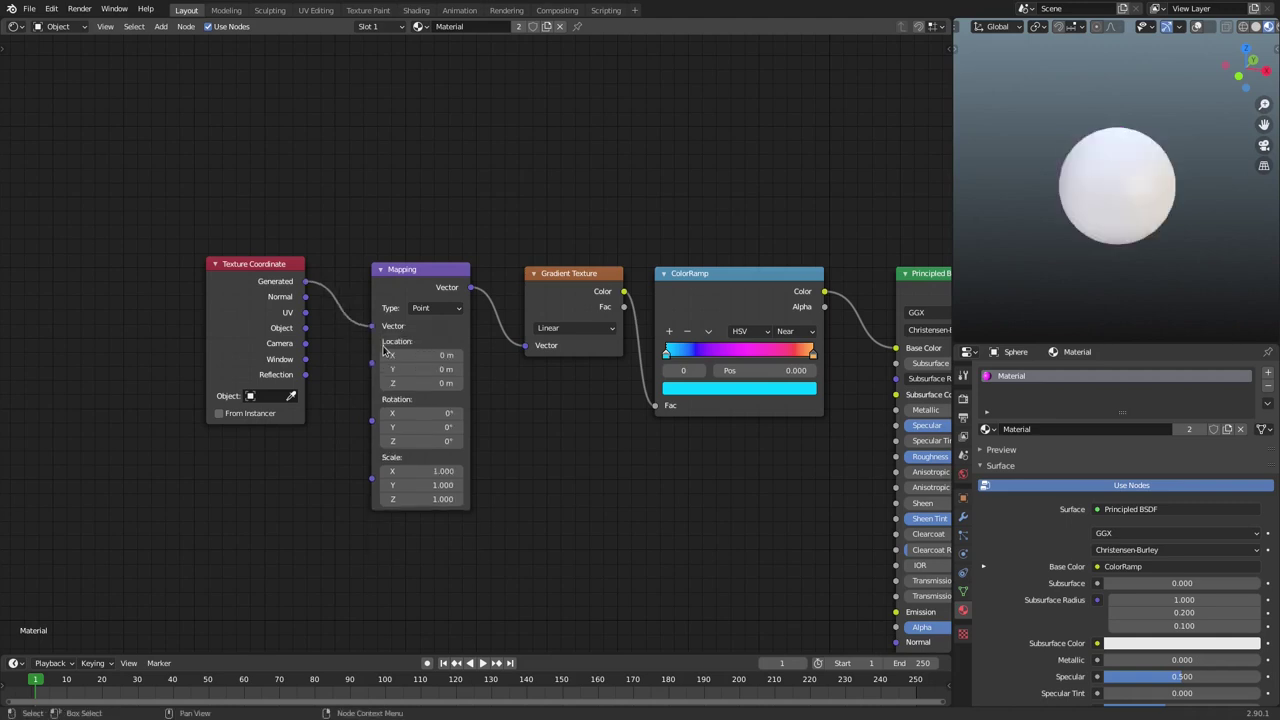
Compare the sphere with the Mapping node disconnected from the Gradient Texture, and restore the Vector connection.
{"action": "middle_click_drag", "start_coordinate": [1130, 252], "coordinate": [1063, 228]}
{"action": "scroll", "coordinate": [1198, 201], "scroll_direction": "up", "scroll_amount": 3}
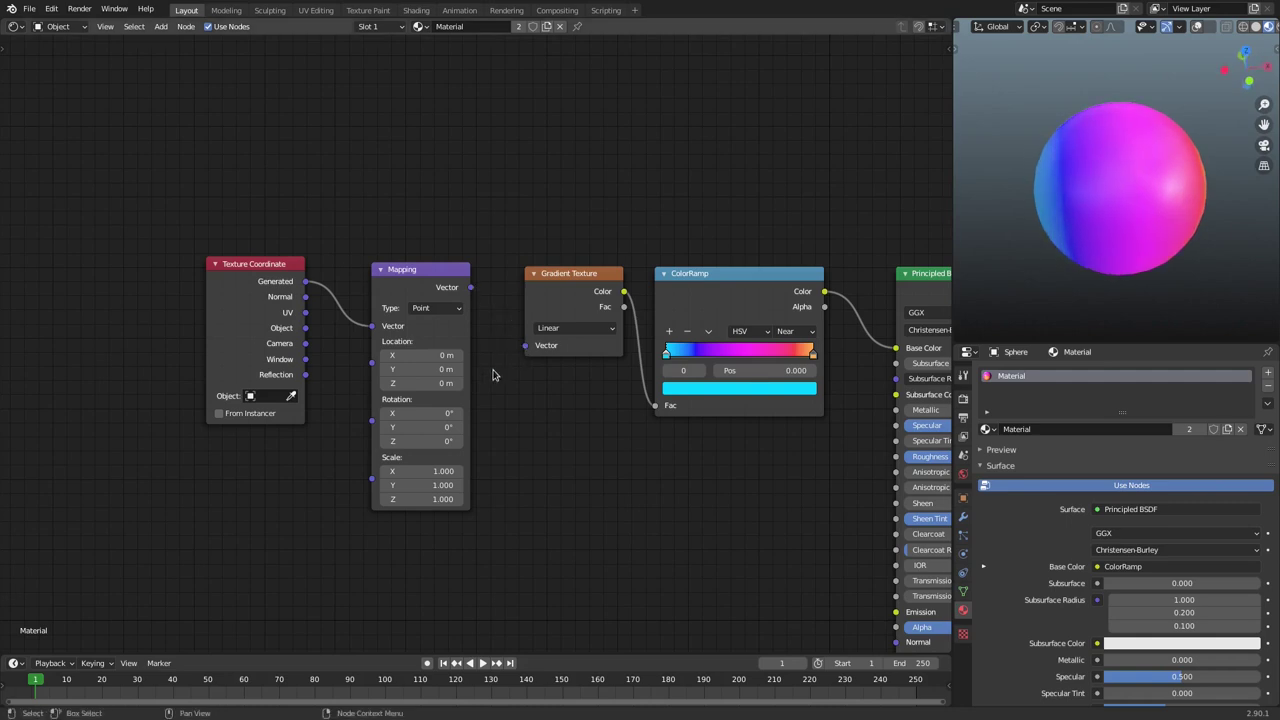
{"action": "left_click_drag", "start_coordinate": [470, 287], "coordinate": [482, 285]}
{"action": "left_click_drag", "start_coordinate": [530, 348], "coordinate": [527, 346]}
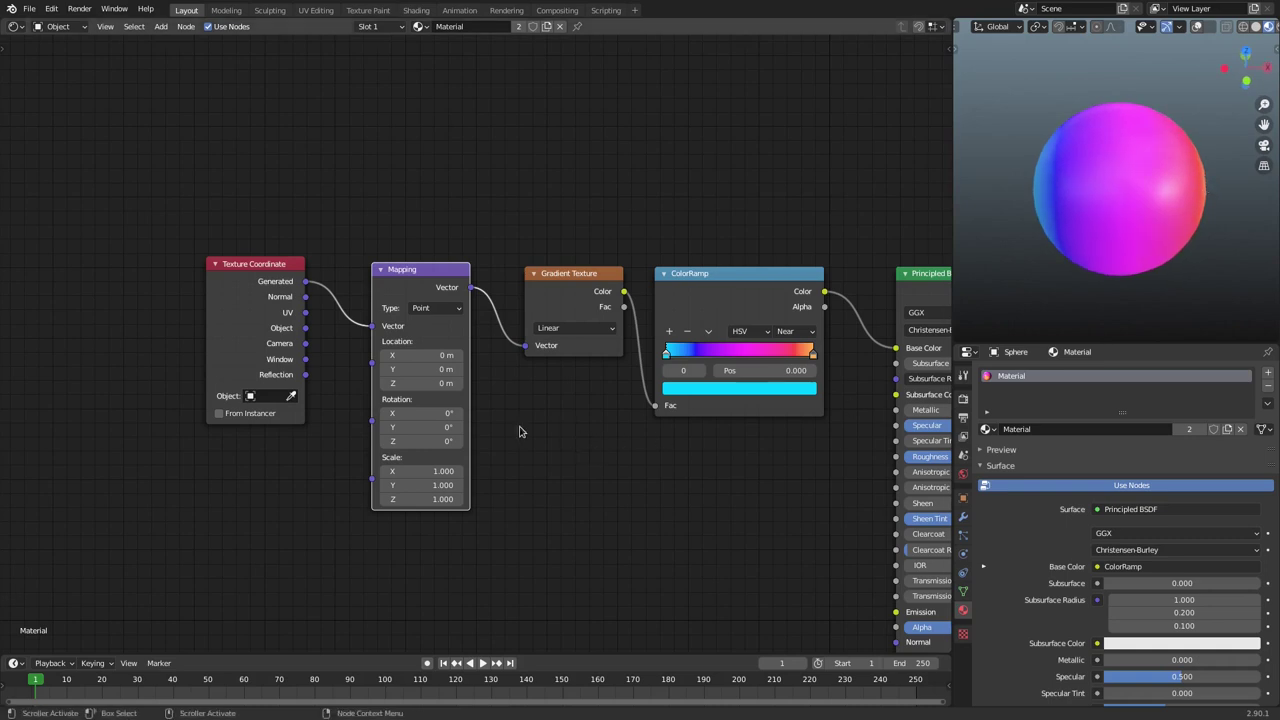
Set the Mapping node's rotation to about X -62.6°, Y 20.8° and Z -89.9°.
{"action": "left_click_drag", "start_coordinate": [443, 428], "coordinate": [340, 441]}
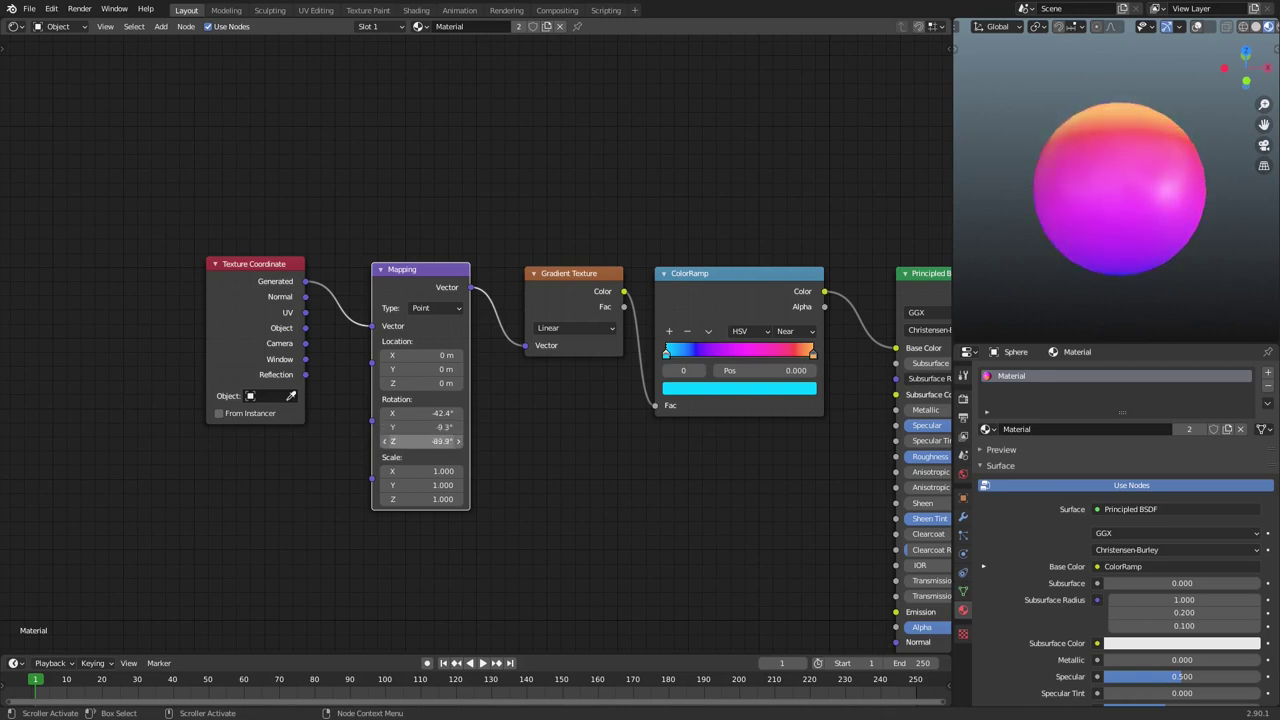
{"action": "left_click_drag", "start_coordinate": [430, 427], "coordinate": [405, 413]}
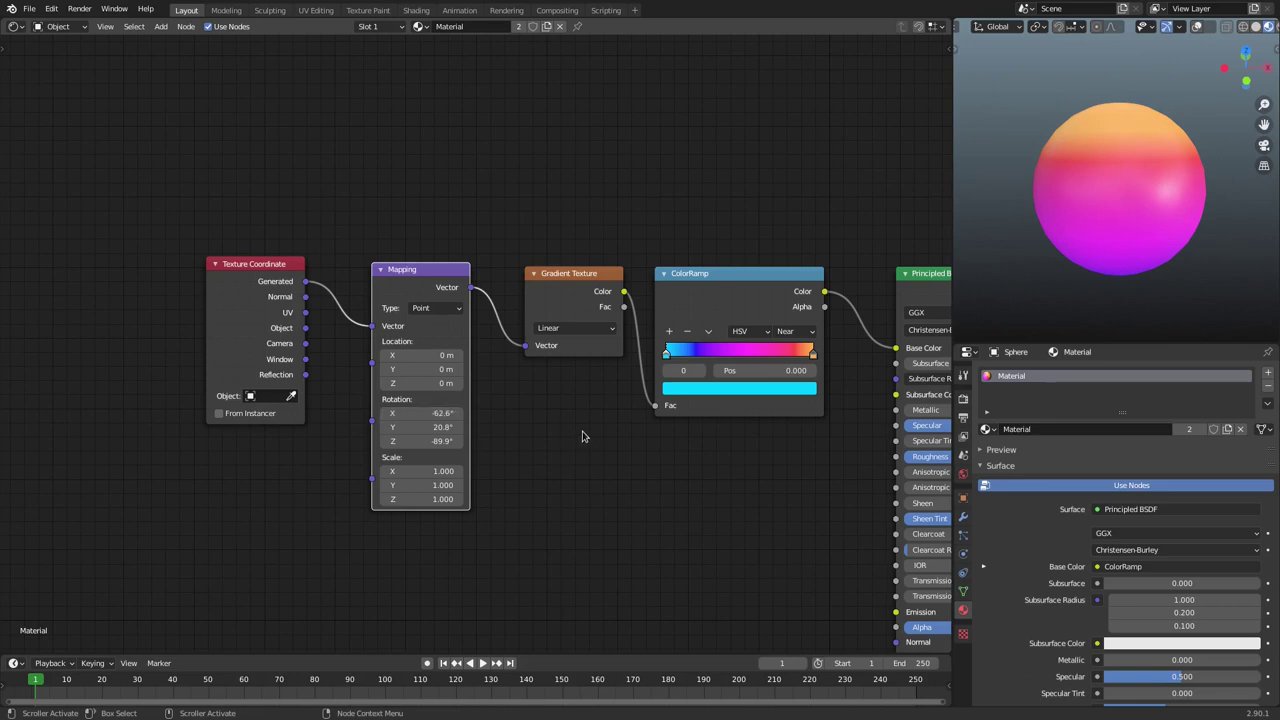
{"action": "middle_click_drag", "start_coordinate": [598, 450], "coordinate": [512, 427]}
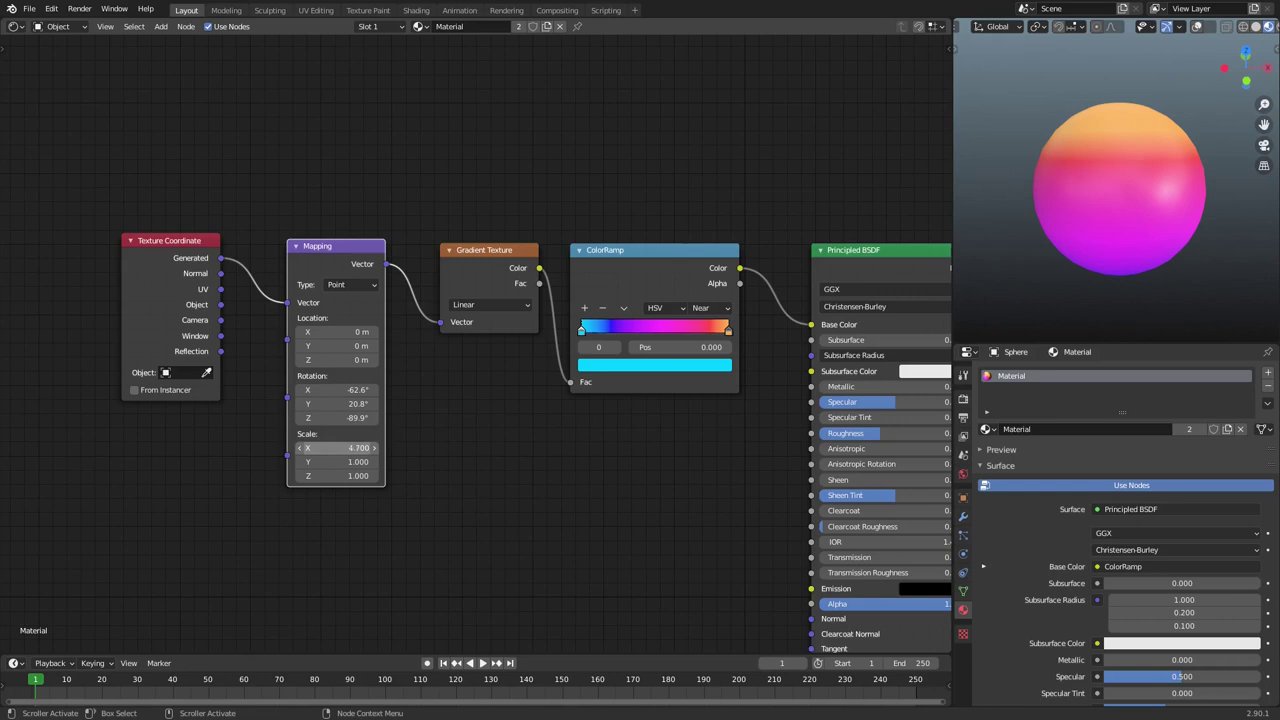
Set the Mapping node's scale to X -0.700 and Z 1.700, then try shifting its X location and reset that to 0 m.
{"action": "left_click_drag", "start_coordinate": [337, 448], "coordinate": [345, 476]}
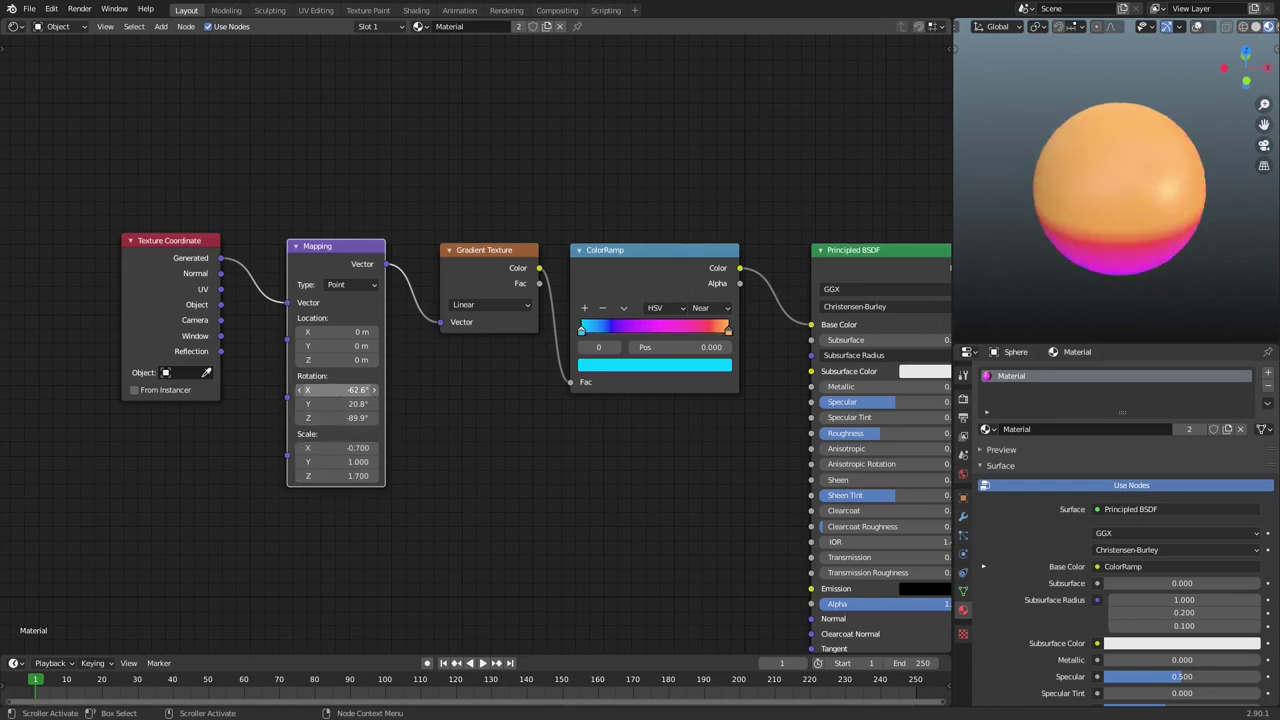
{"action": "left_click_drag", "start_coordinate": [340, 332], "coordinate": [300, 332]}
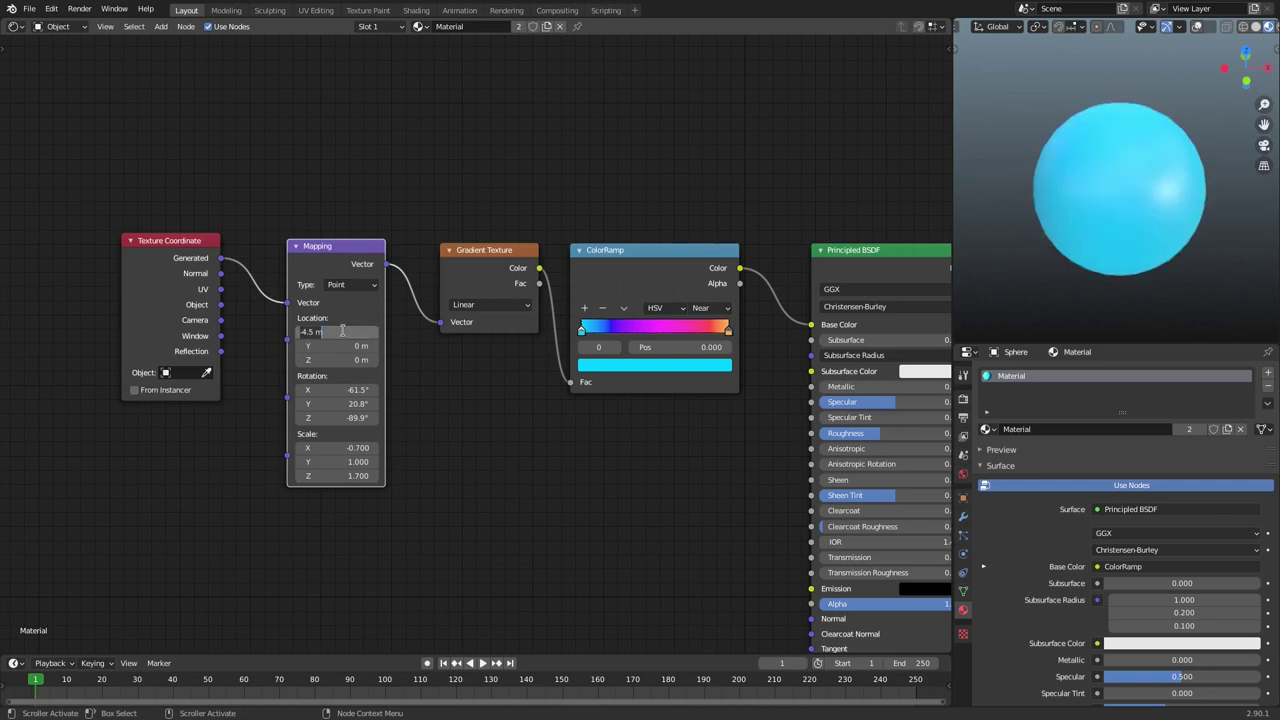
{"action": "type", "text": "0"}
{"action": "key", "text": "Return"}
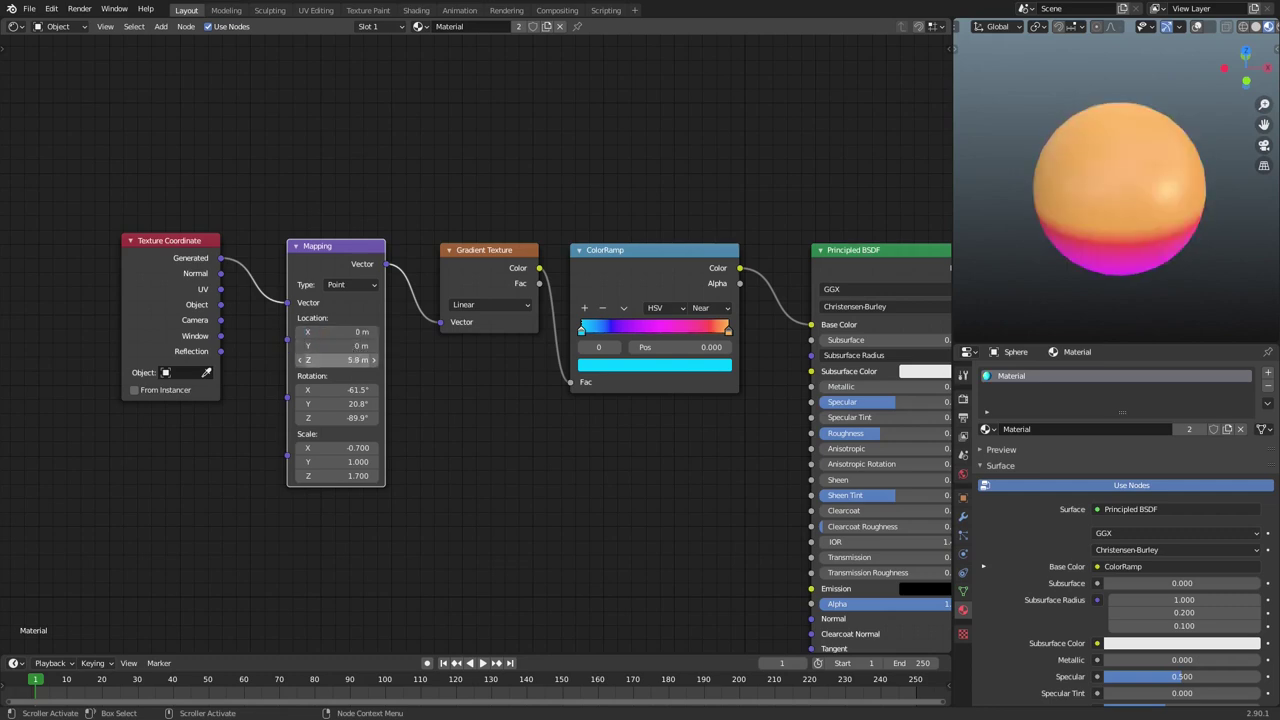
Set the Mapping node's location to about X -0.4 m, Y 13.5 m, Z -0.6 m and rotation to X -79.1°, Y 93.3°, Z -77.9°.
{"action": "mouse_move", "coordinate": [347, 346]}
{"action": "left_mouse_down"}
{"action": "mouse_move", "coordinate": [350, 332]}
{"action": "mouse_move", "coordinate": [335, 332]}
{"action": "left_mouse_up"}
{"action": "middle_click_drag", "start_coordinate": [1190, 292], "coordinate": [1083, 270]}
{"action": "left_click_drag", "start_coordinate": [345, 389], "coordinate": [372, 403]}
{"action": "middle_click_drag", "start_coordinate": [1176, 208], "coordinate": [1080, 206]}
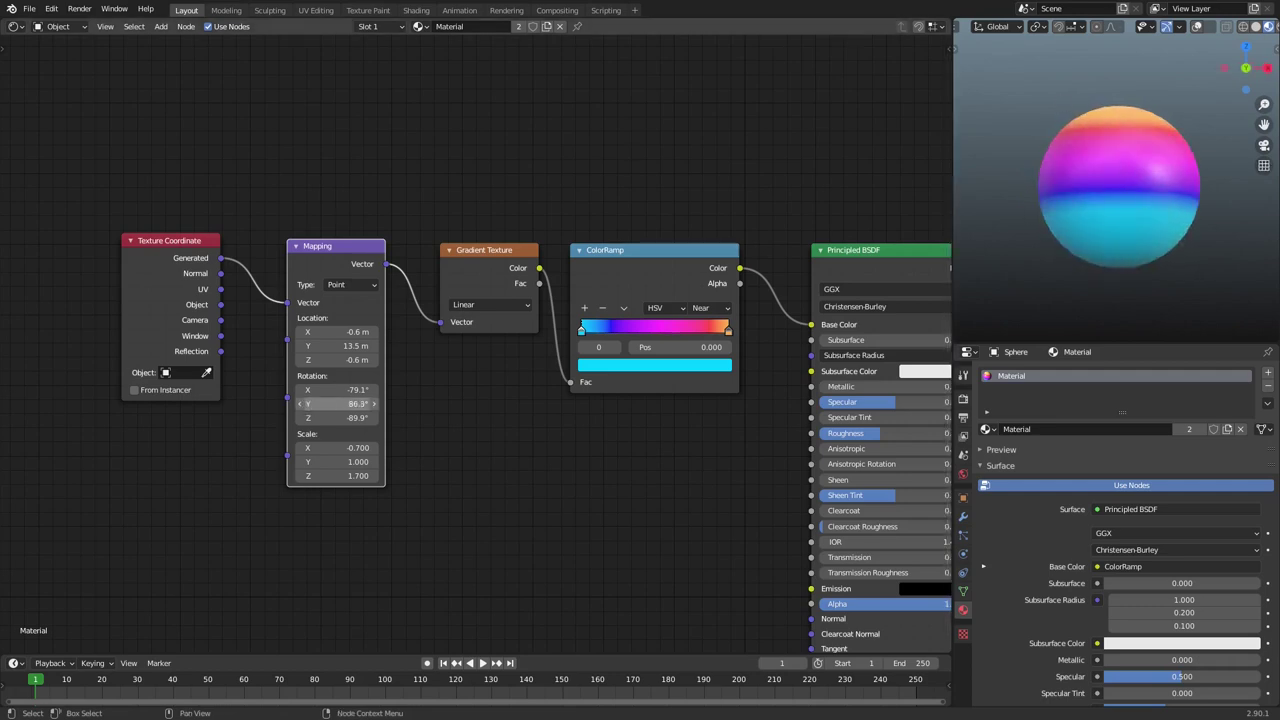
{"action": "left_click_drag", "start_coordinate": [310, 418], "coordinate": [331, 418]}
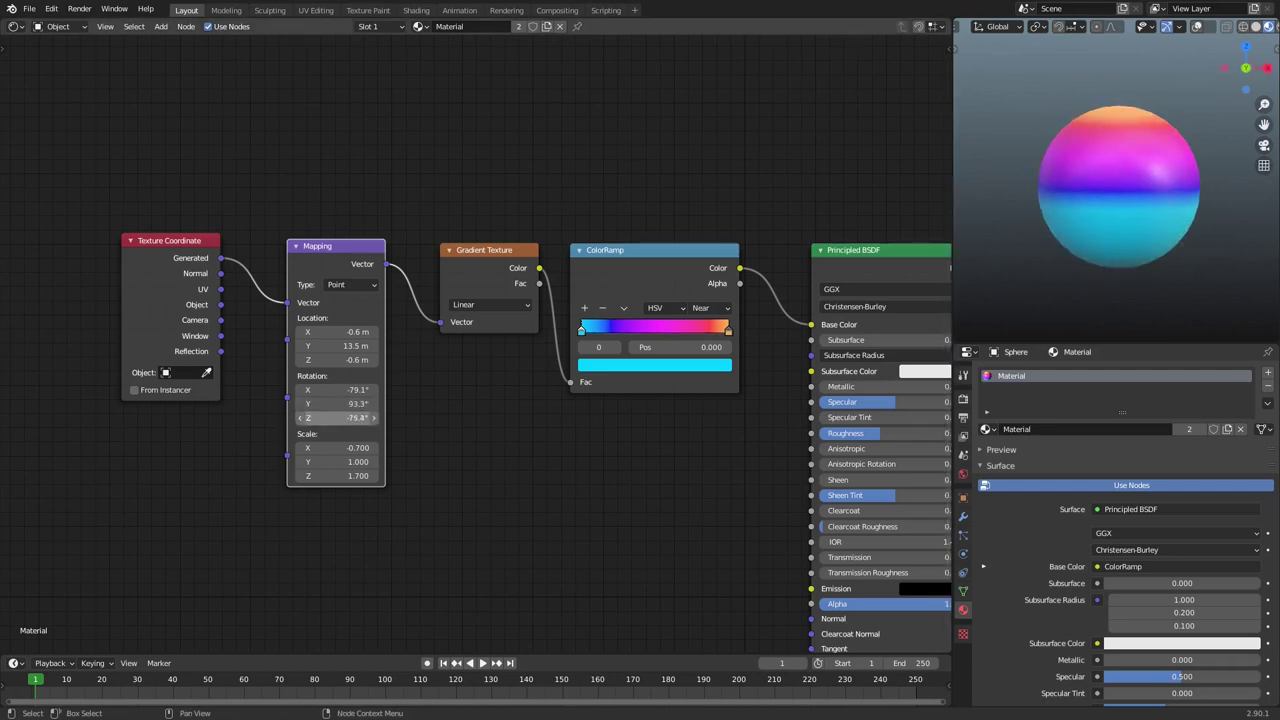
{"action": "left_click_drag", "start_coordinate": [330, 332], "coordinate": [345, 332]}
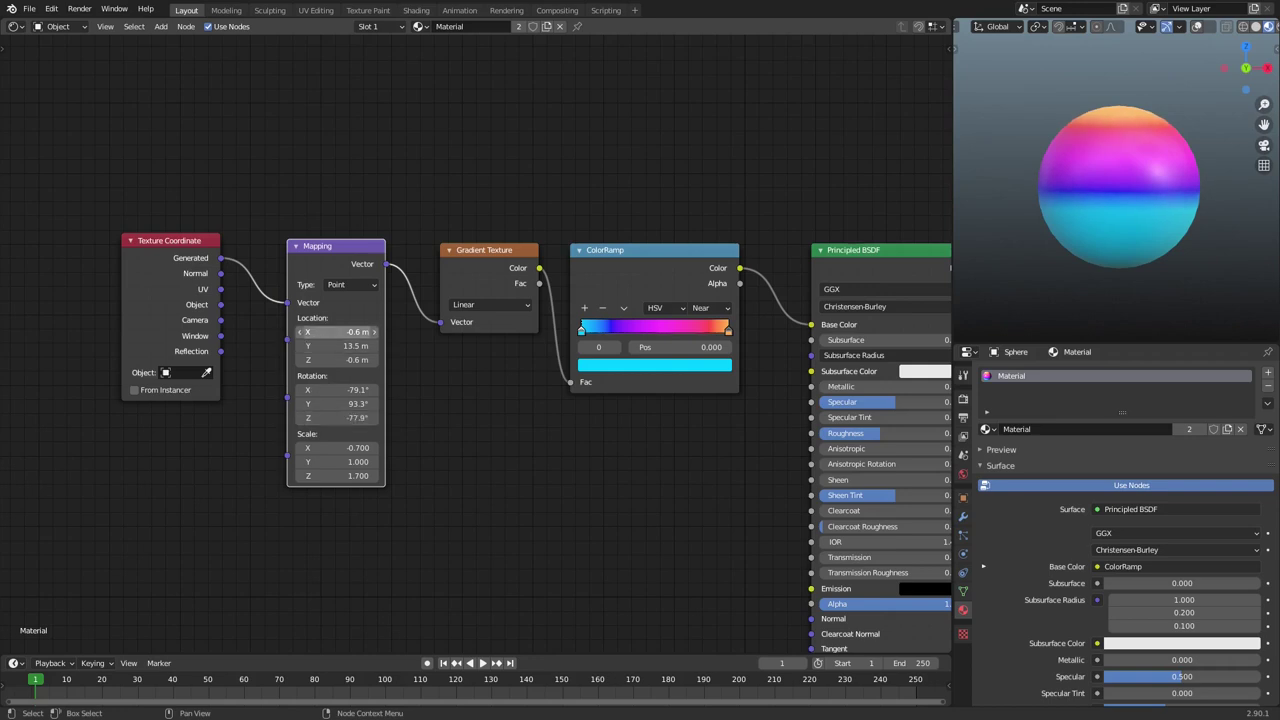
Try different scale values on the Mapping node and undo the change.
{"action": "middle_click_drag", "start_coordinate": [1000, 300], "coordinate": [972, 72]}
{"action": "left_click_drag", "start_coordinate": [350, 447], "coordinate": [435, 461]}
{"action": "key", "text": "ctrl+z"}
Change the ColorRamp's first stop to red and its last stop to green, and inspect the gradient on the sphere.
{"action": "middle_click_drag", "start_coordinate": [487, 384], "coordinate": [344, 386]}
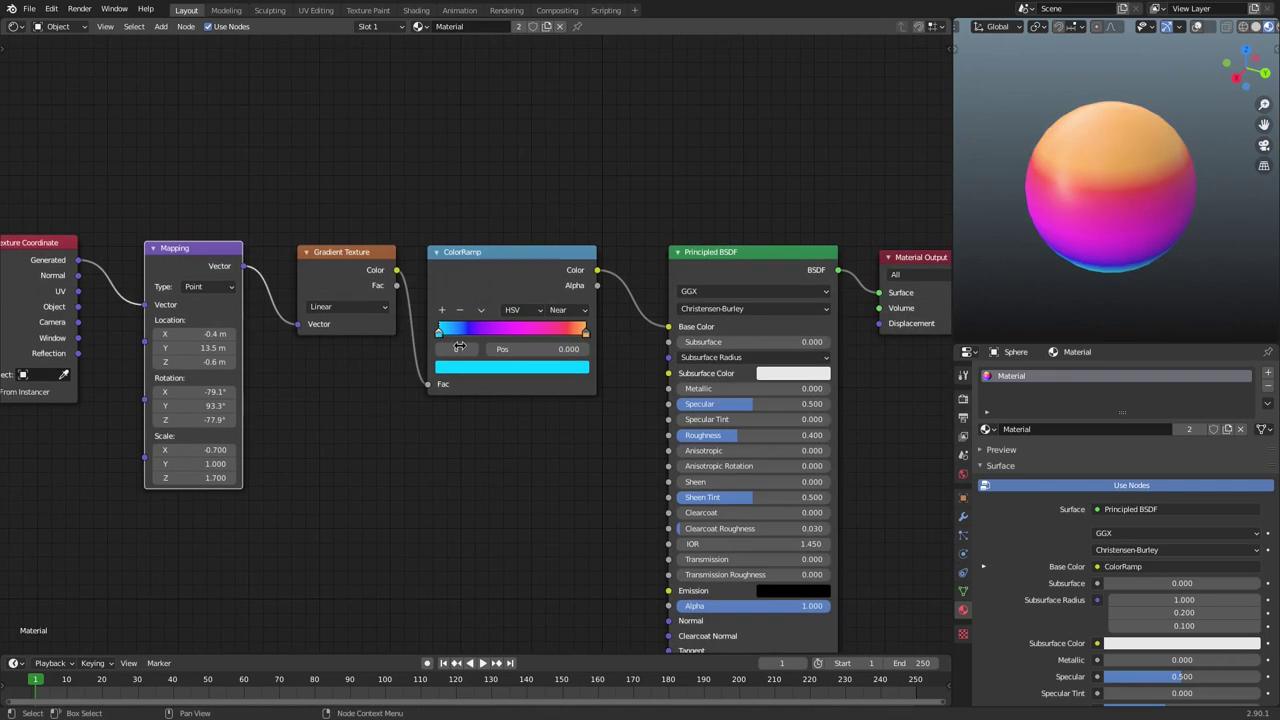
{"action": "left_click", "coordinate": [461, 371]}
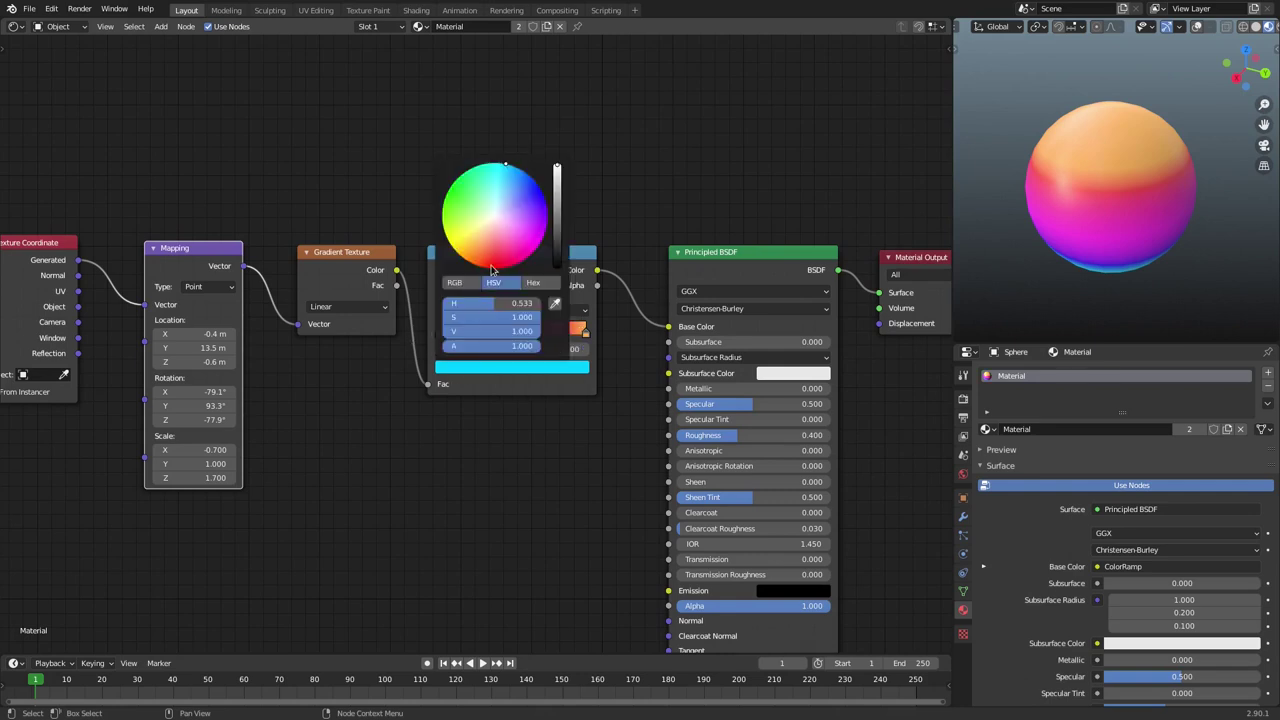
{"action": "left_click_drag", "start_coordinate": [492, 266], "coordinate": [507, 269]}
{"action": "left_click", "coordinate": [584, 333]}
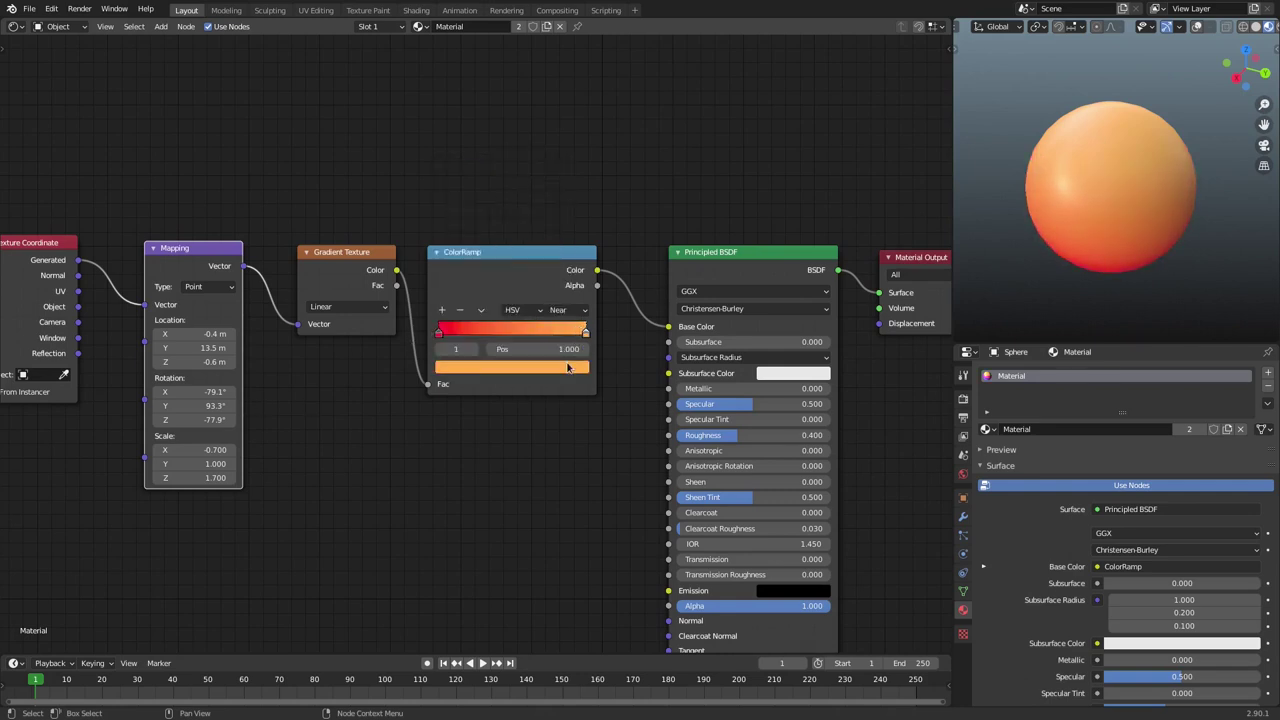
{"action": "left_click", "coordinate": [512, 367]}
{"action": "left_click", "coordinate": [468, 195]}
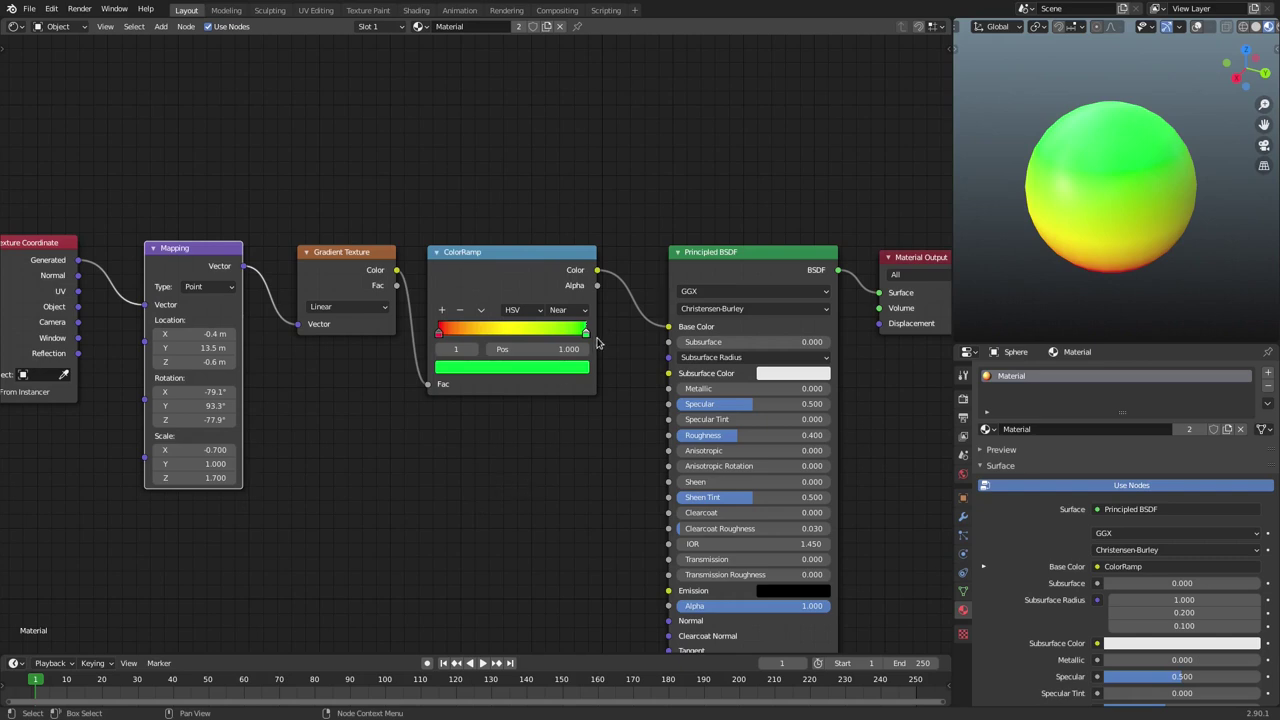
{"action": "middle_click_drag", "start_coordinate": [1100, 195], "coordinate": [1103, 161]}
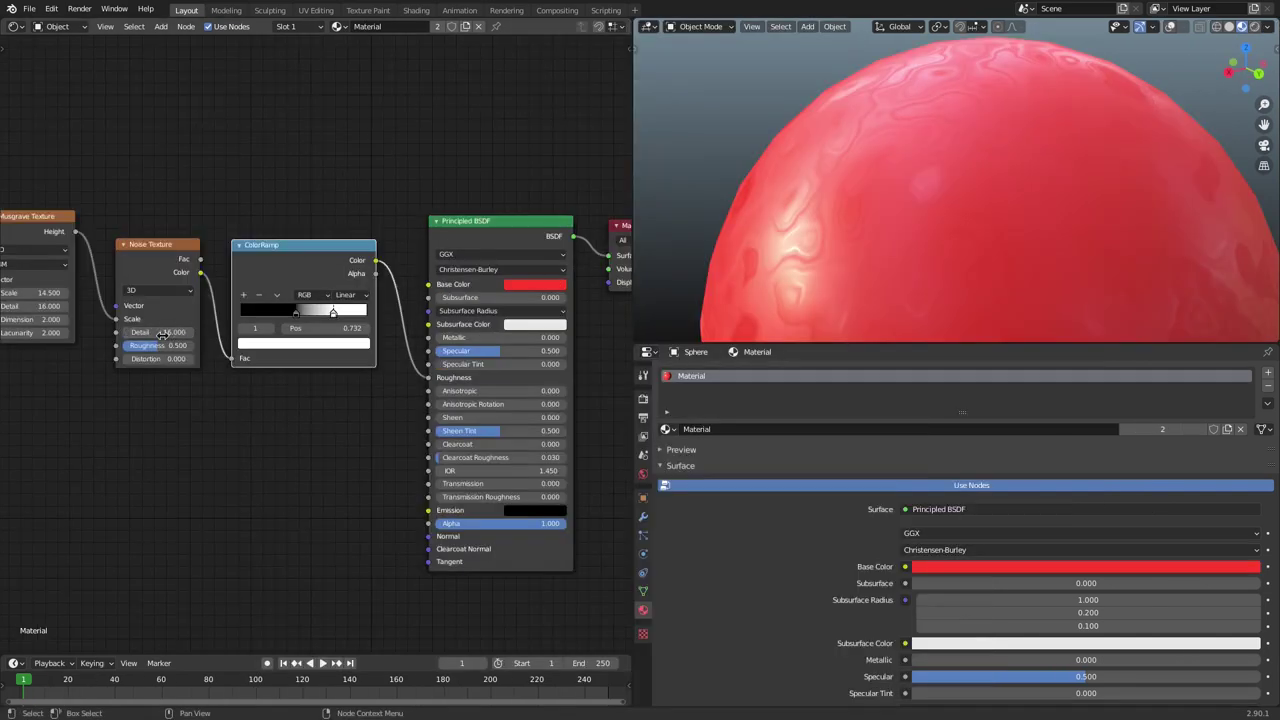
Set the Musgrave Texture's scale to 18.900 and dimension to 0.000, and inspect the roughness pattern on the red sphere.
{"action": "middle_click_drag", "start_coordinate": [162, 335], "coordinate": [249, 336]}
{"action": "left_click_drag", "start_coordinate": [102, 293], "coordinate": [90, 320]}
{"action": "middle_click_drag", "start_coordinate": [698, 217], "coordinate": [915, 219]}
Line up the ColorRamp, Noise Texture and Musgrave Texture nodes in a row with the Principled BSDF node.
{"action": "mouse_move", "coordinate": [464, 366]}
{"action": "middle_mouse_down"}
{"action": "mouse_move", "coordinate": [344, 375]}
{"action": "mouse_move", "coordinate": [444, 375]}
{"action": "middle_mouse_up"}
{"action": "left_click_drag", "start_coordinate": [364, 266], "coordinate": [375, 235]}
{"action": "left_click_drag", "start_coordinate": [246, 254], "coordinate": [262, 226]}
{"action": "left_click_drag", "start_coordinate": [141, 227], "coordinate": [150, 231]}
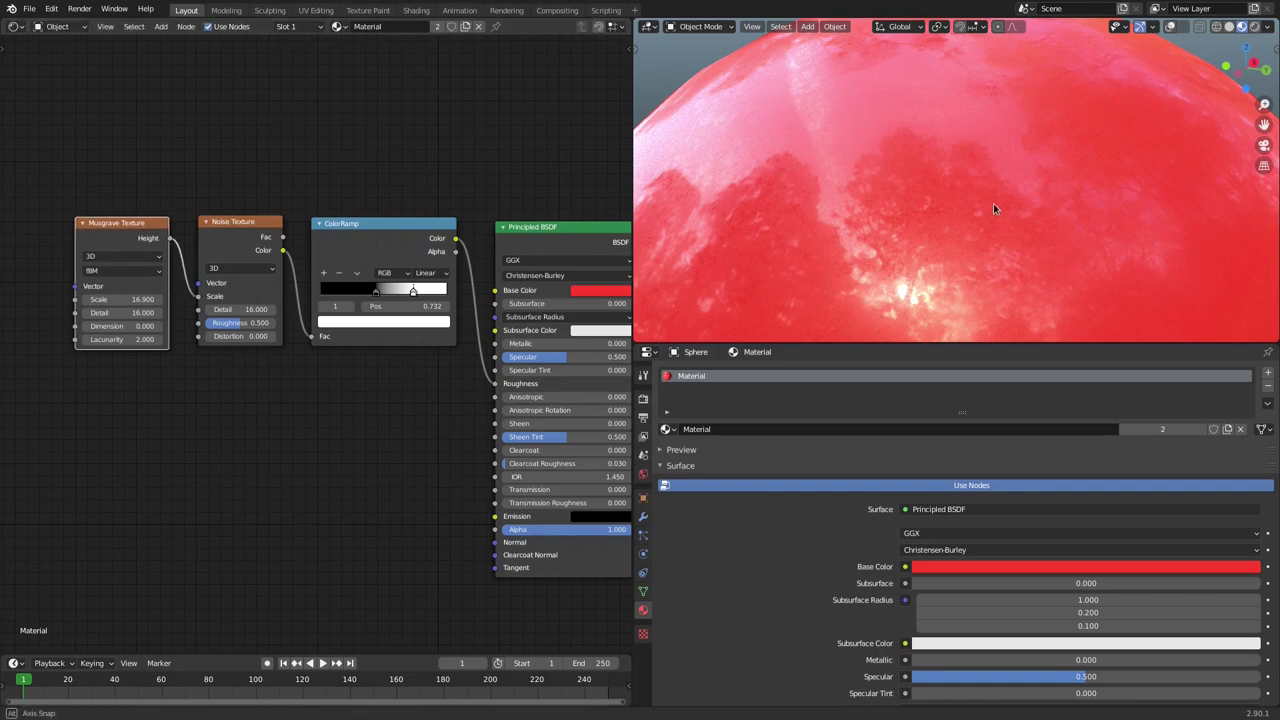